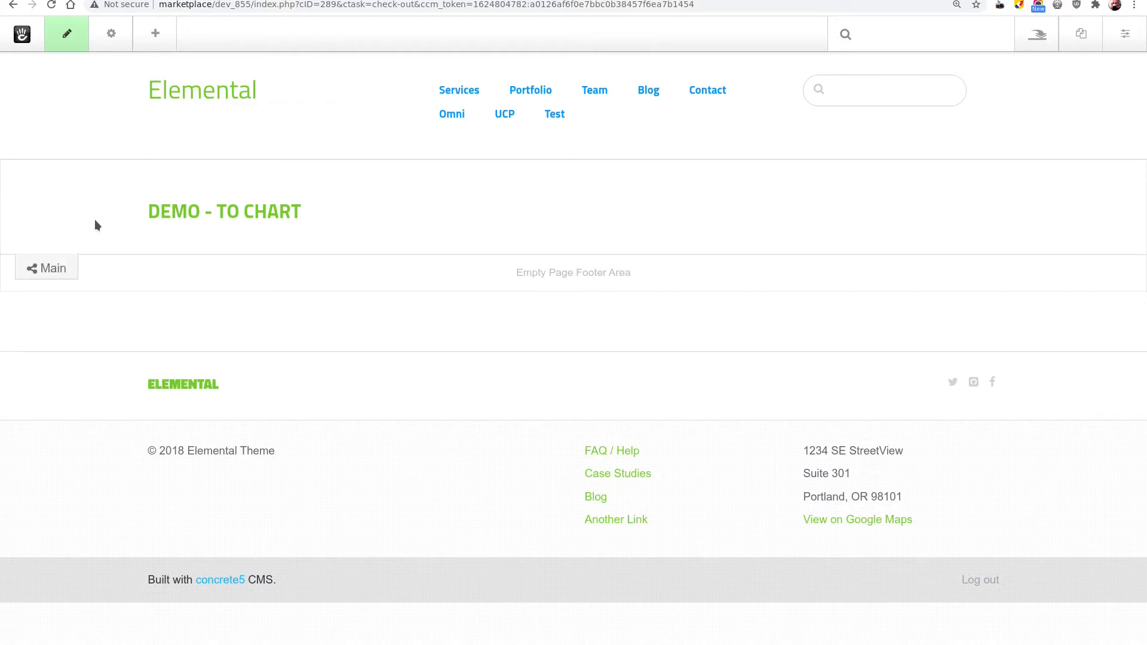
- Switch to the RWC 2015 Age and Cap Profiles spreadsheet in Google Sheets and copy the sheet key from its URL
left_click(86, 0)
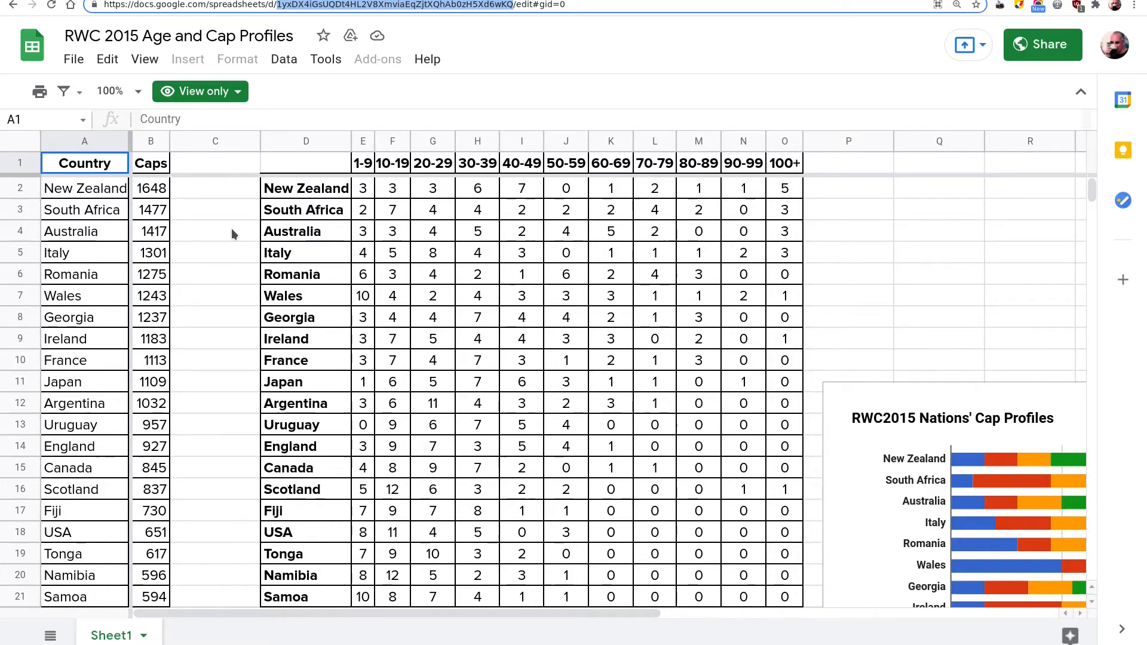
left_click(103, 146)
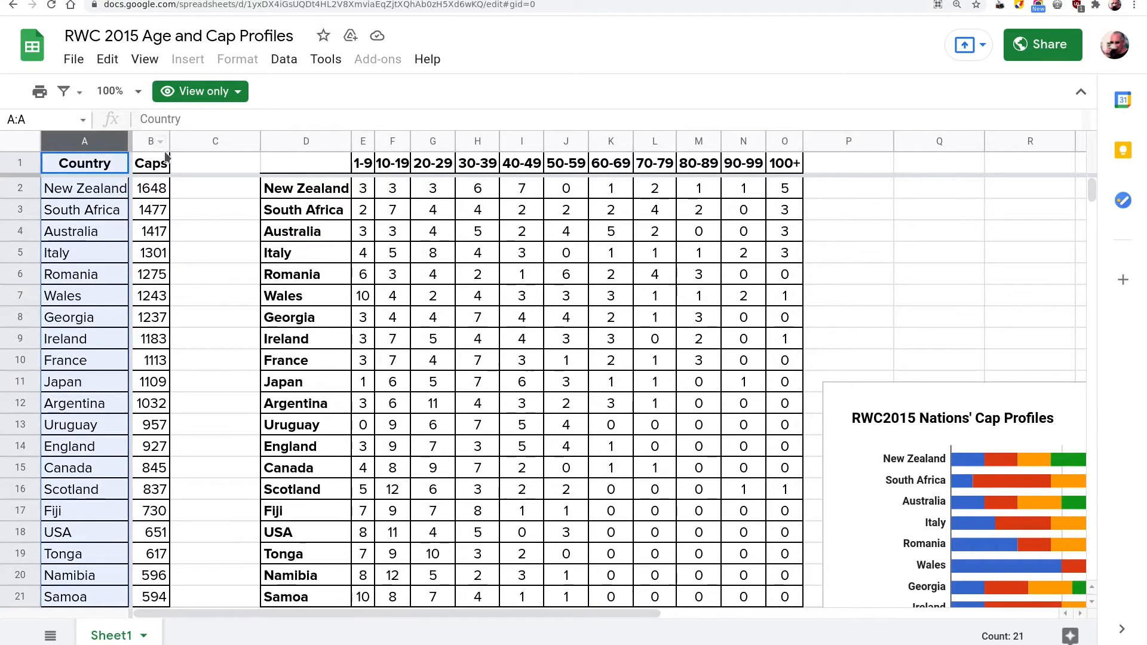
left_click(143, 145)
left_click(190, 192)
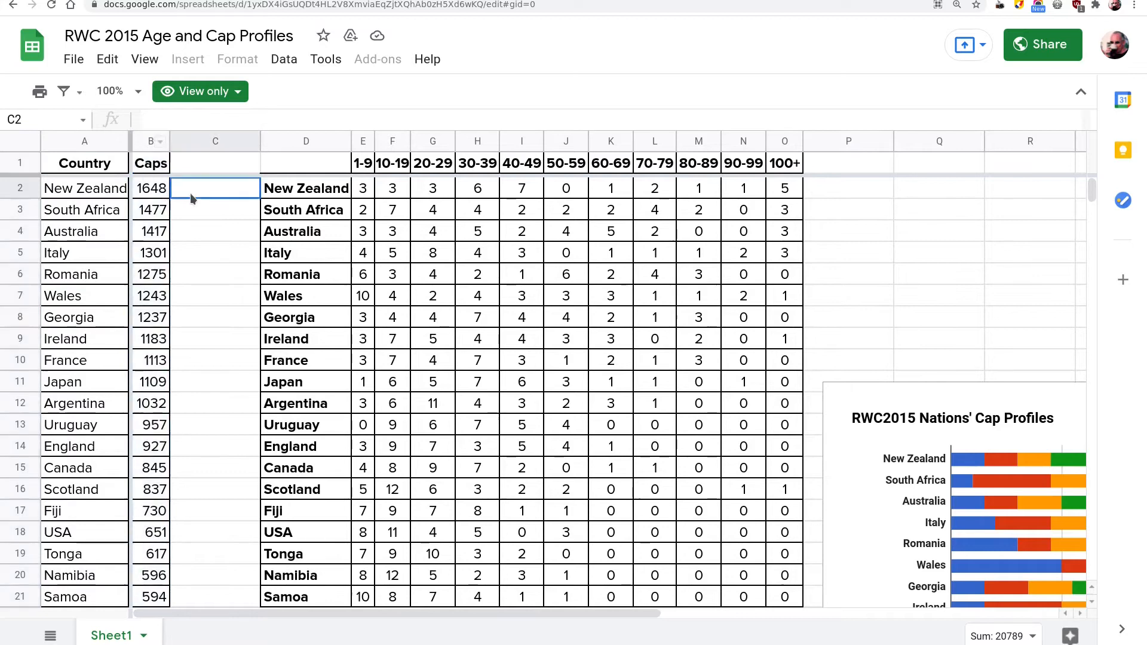
left_click(193, 168)
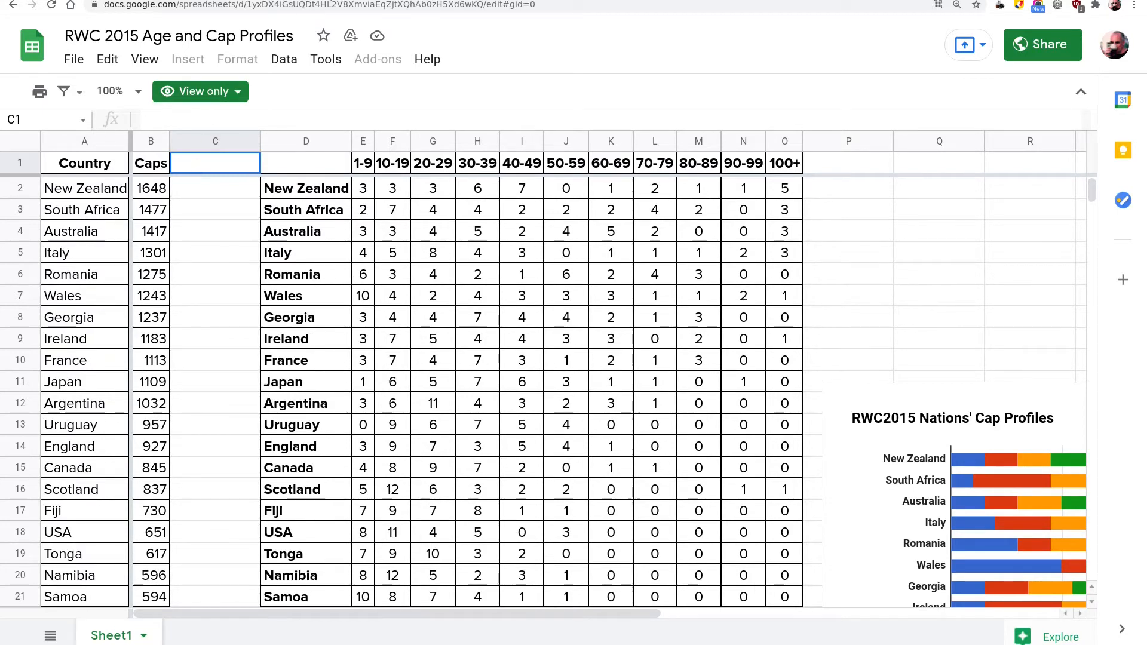
double_click(367, 6)
key("ctrl+c")
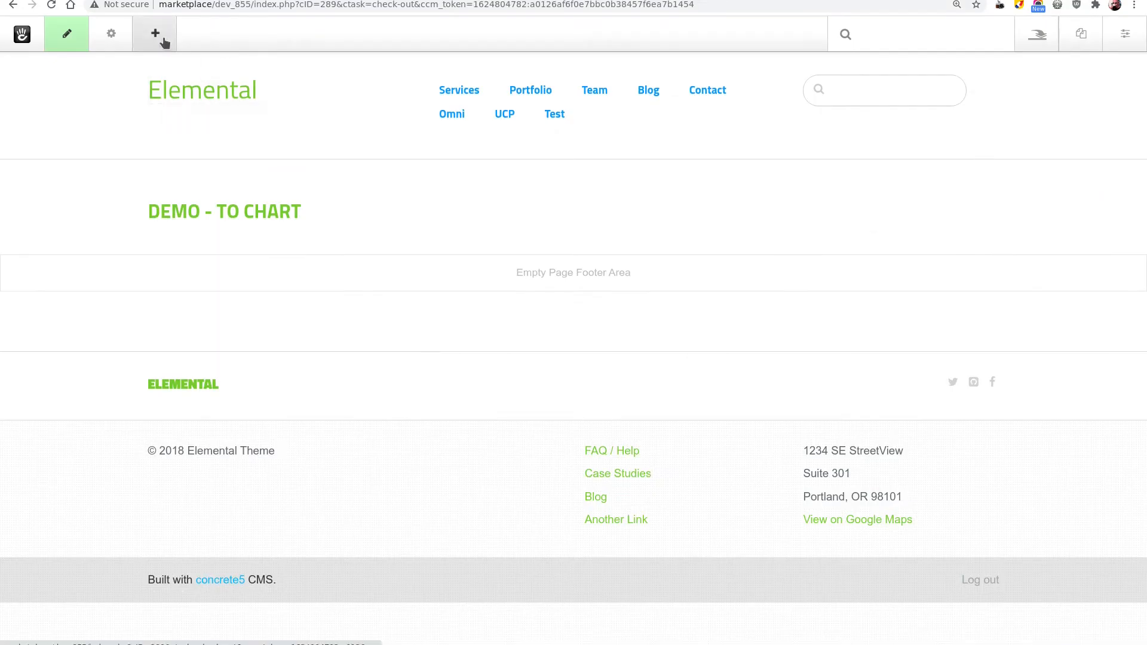
- Back on the concrete5 page, add a Universal Content Puller block to the Main area with Google Sheet as its content source
left_click(158, 35)
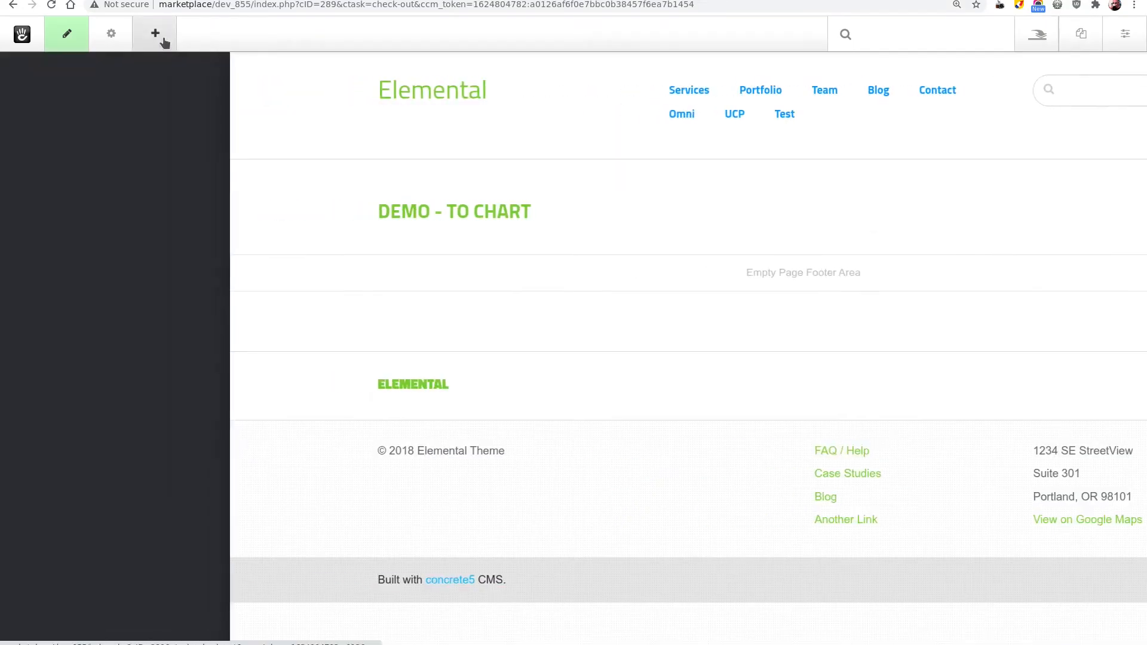
left_click_drag(64, 453, 569, 215)
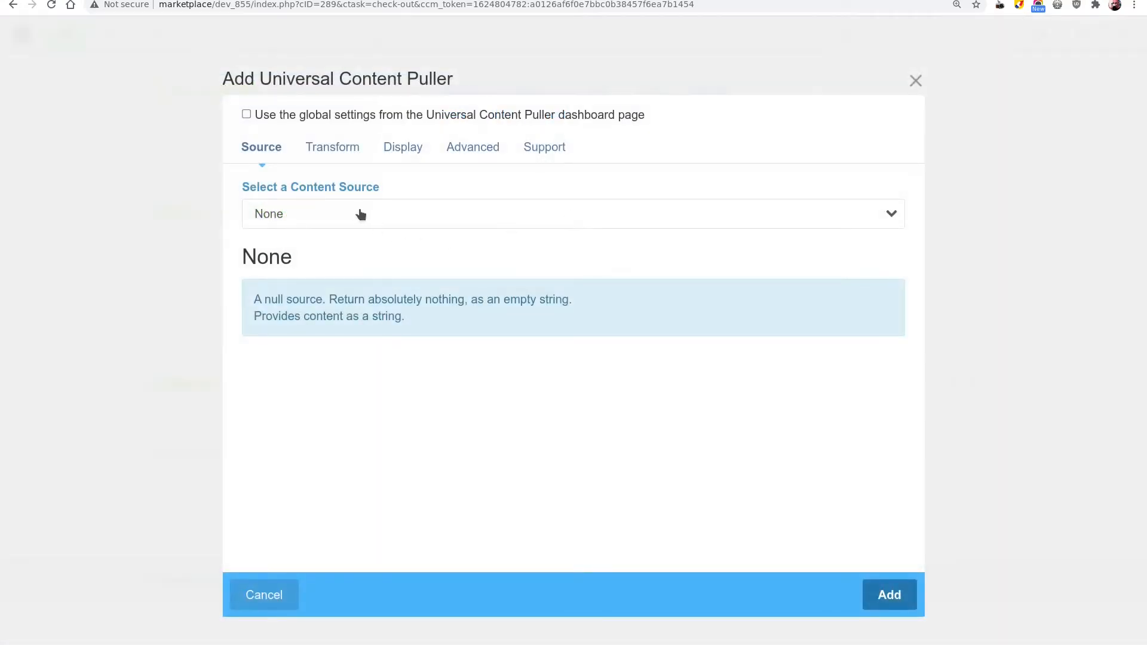
left_click(361, 215)
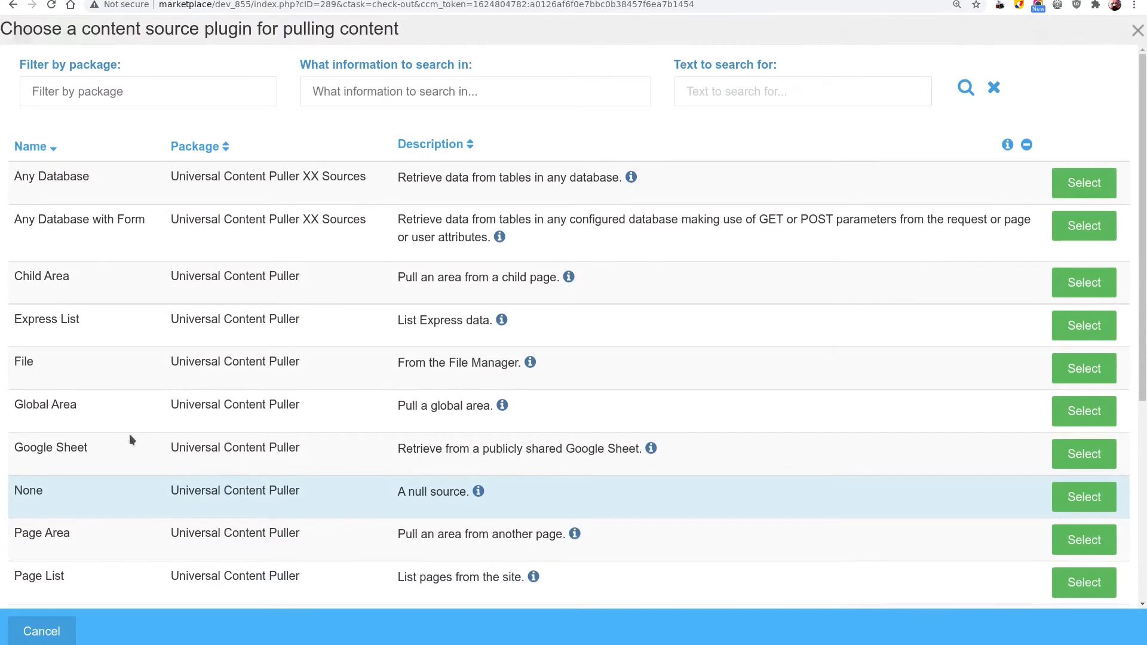
left_click(1102, 455)
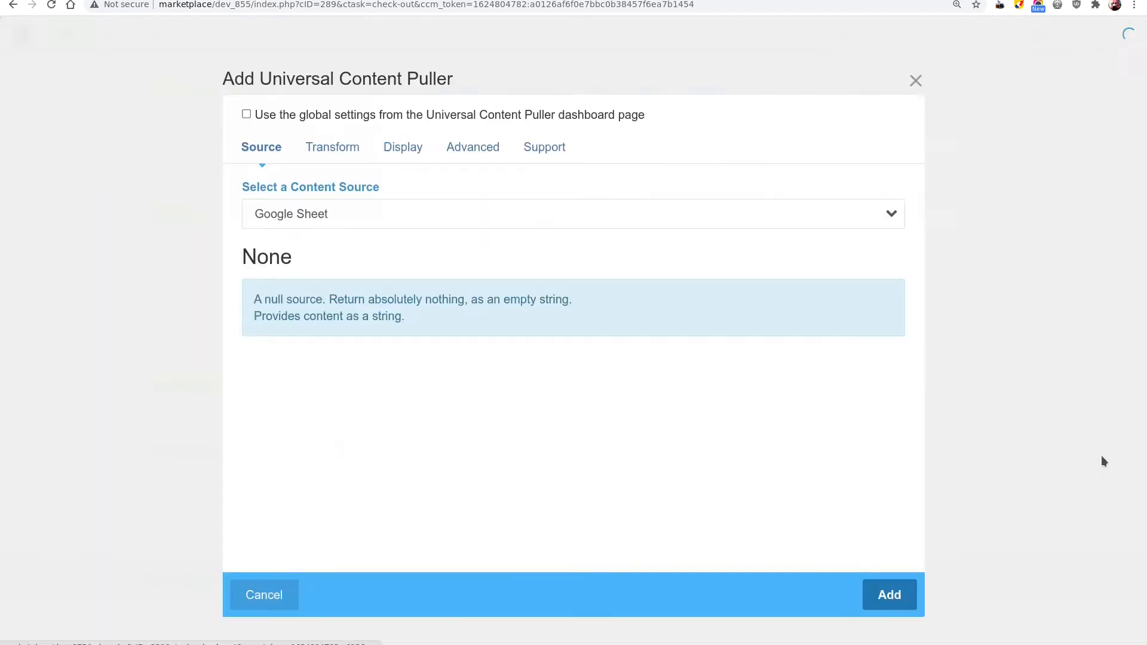
- Configure the Google Sheet source with the copied sheet key, selection by gid 0 and the Cache this source option
left_click(354, 429)
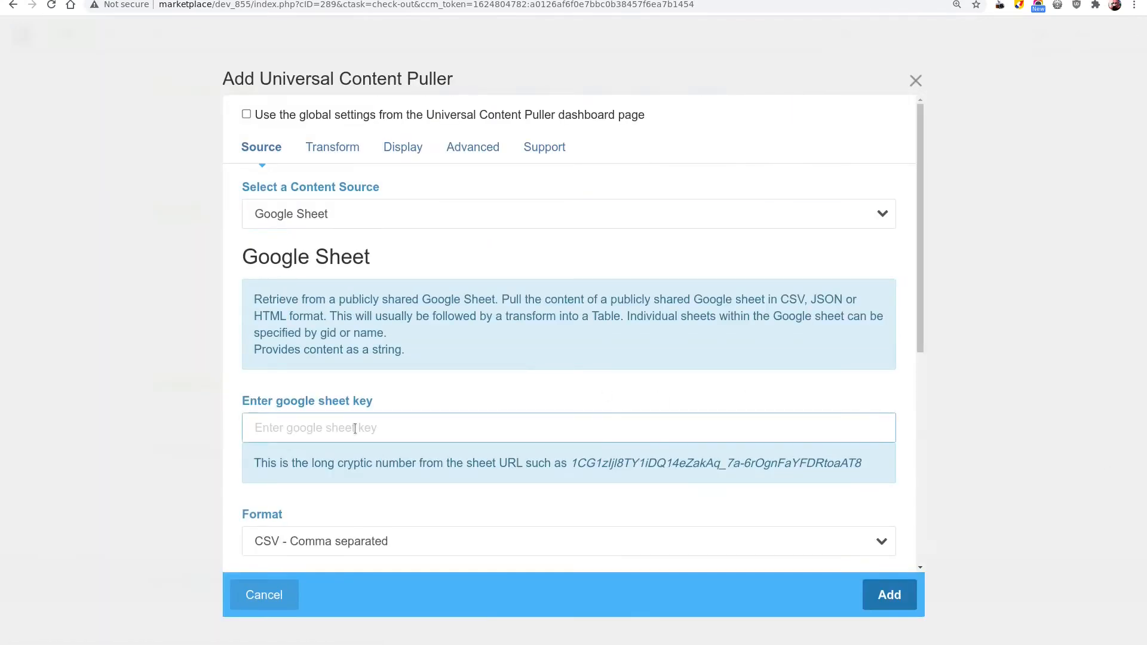
key("ctrl+v")
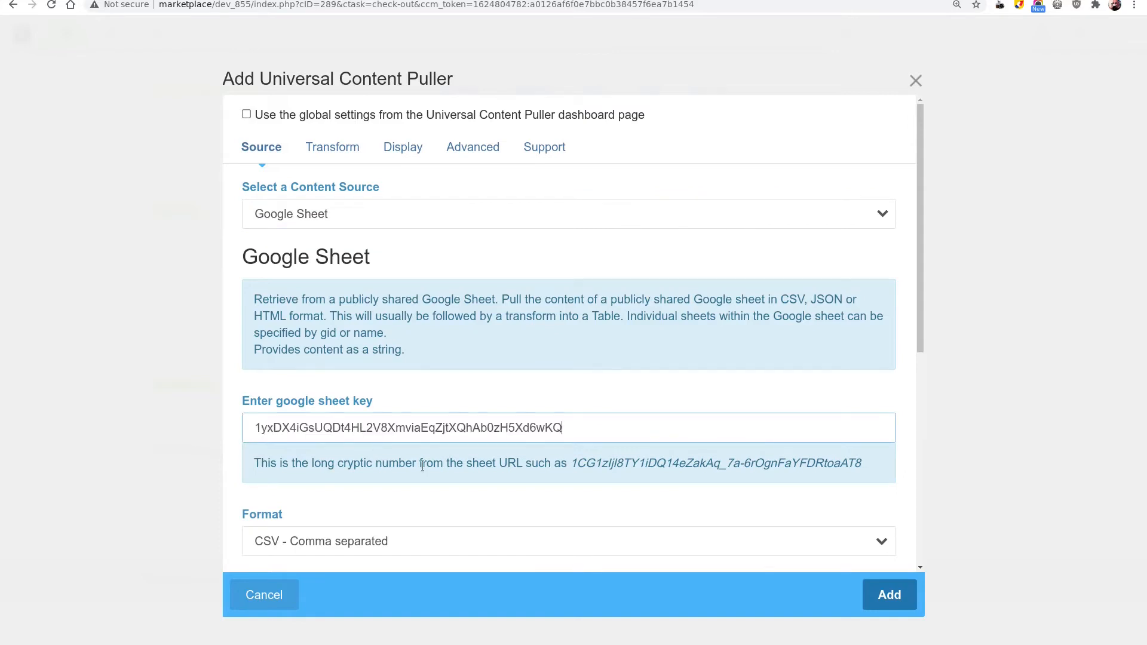
scroll(413, 436, "down", 3)
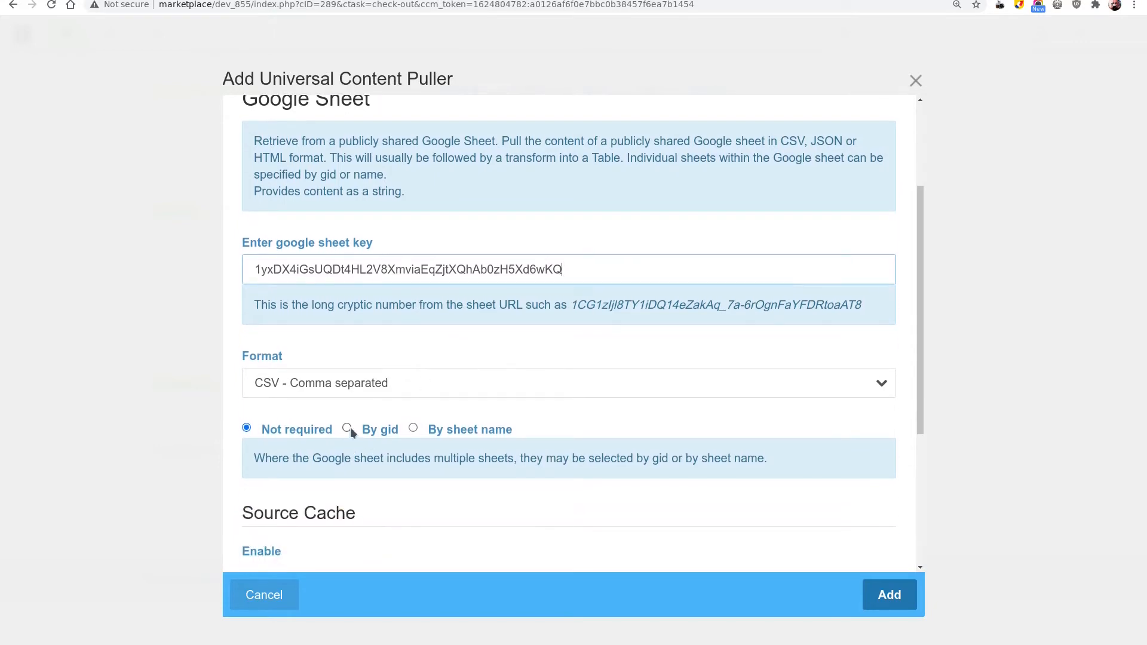
left_click(353, 430)
left_click(429, 436)
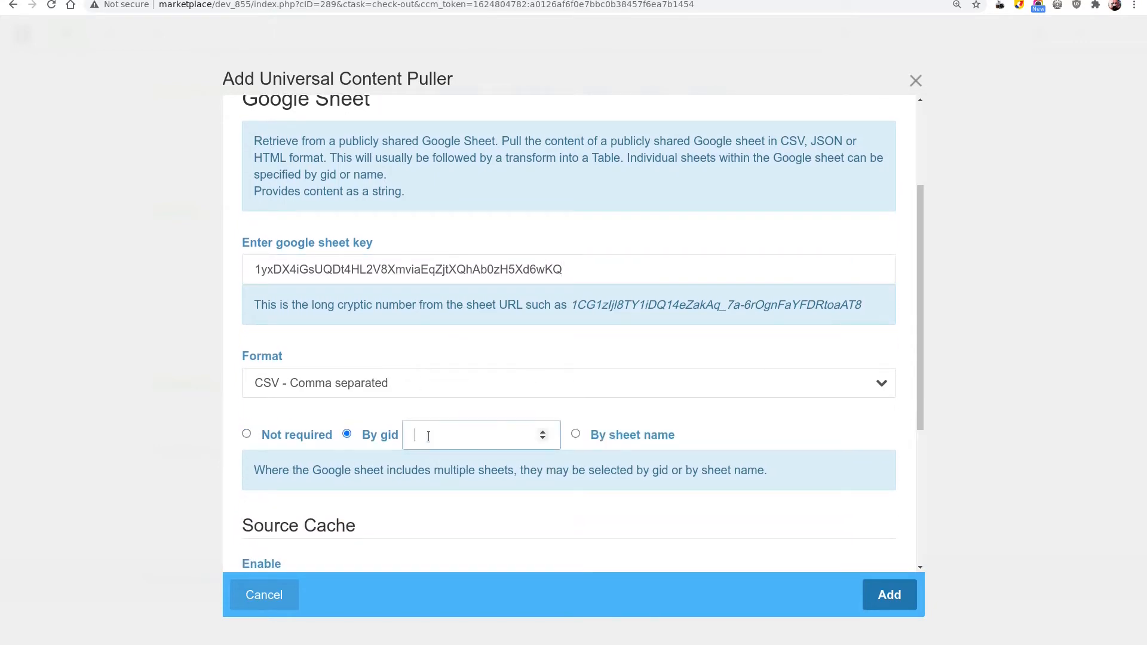
type("0")
scroll(378, 412, "down", 2)
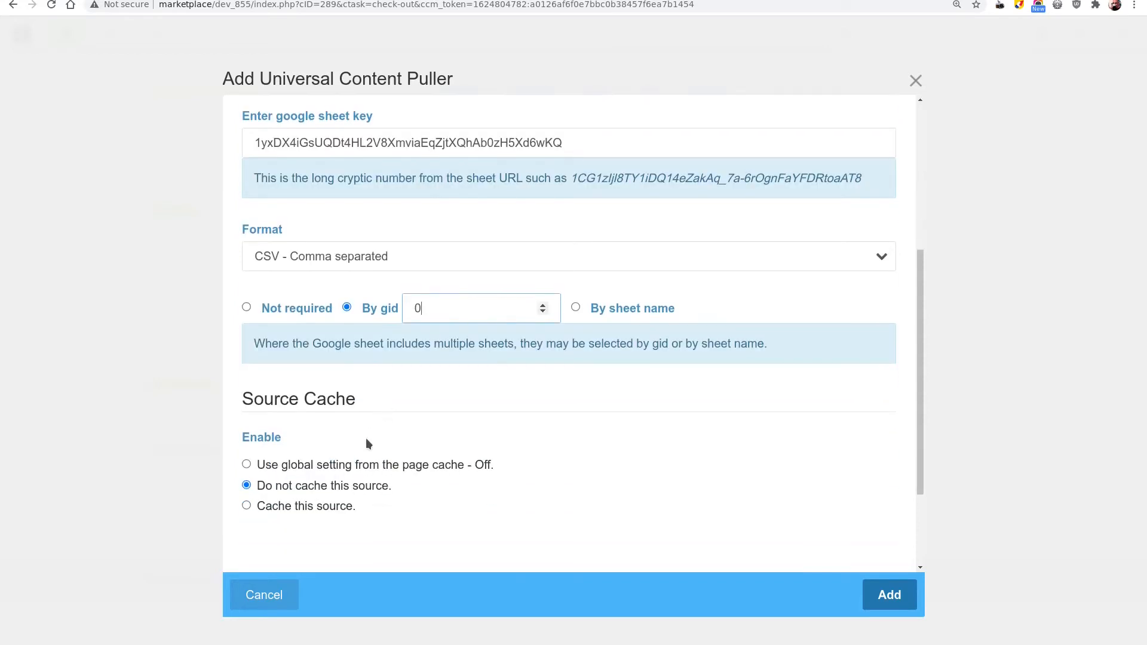
left_click(246, 506)
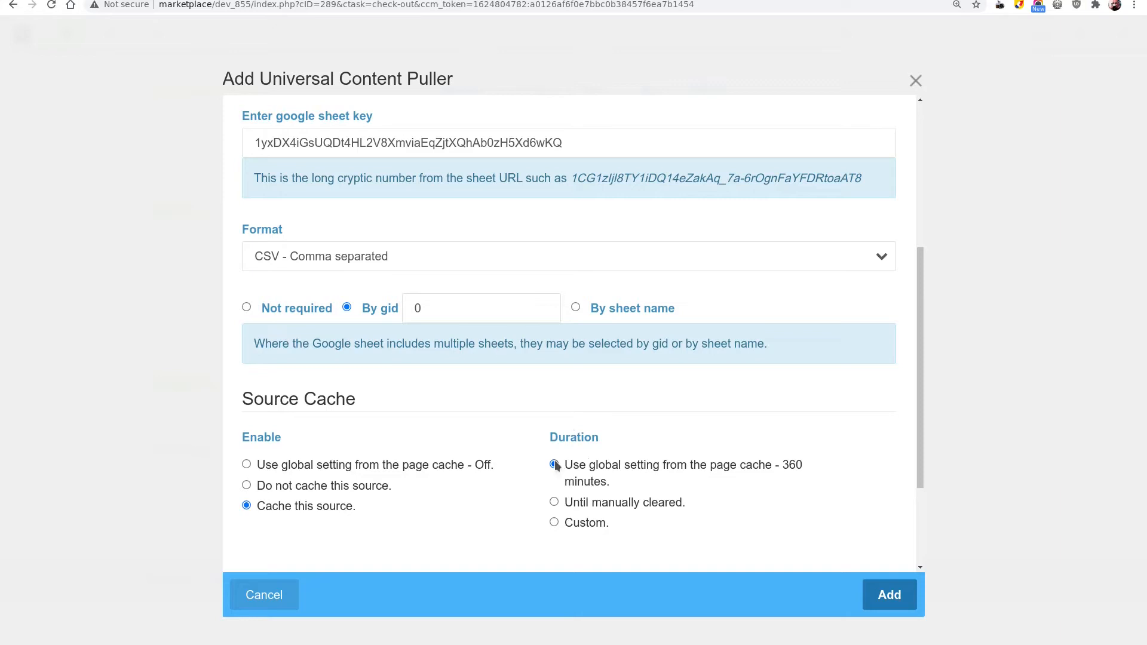
- Choose Pipeline as the block's content transform
scroll(463, 428, "up", 4)
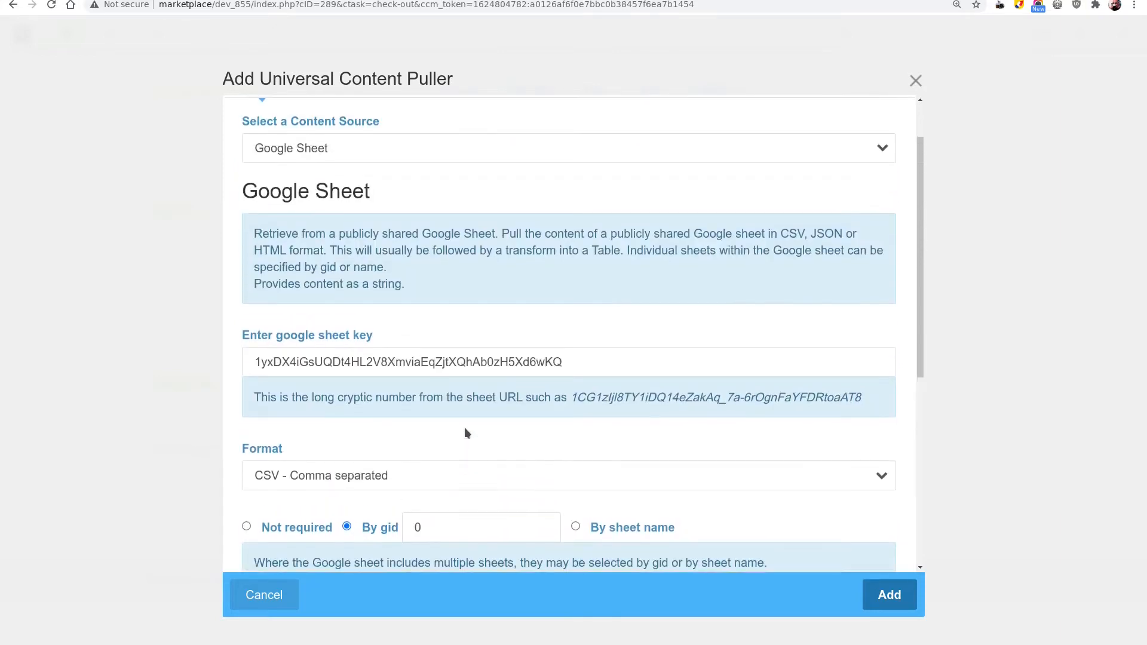
scroll(466, 425, "up", 1)
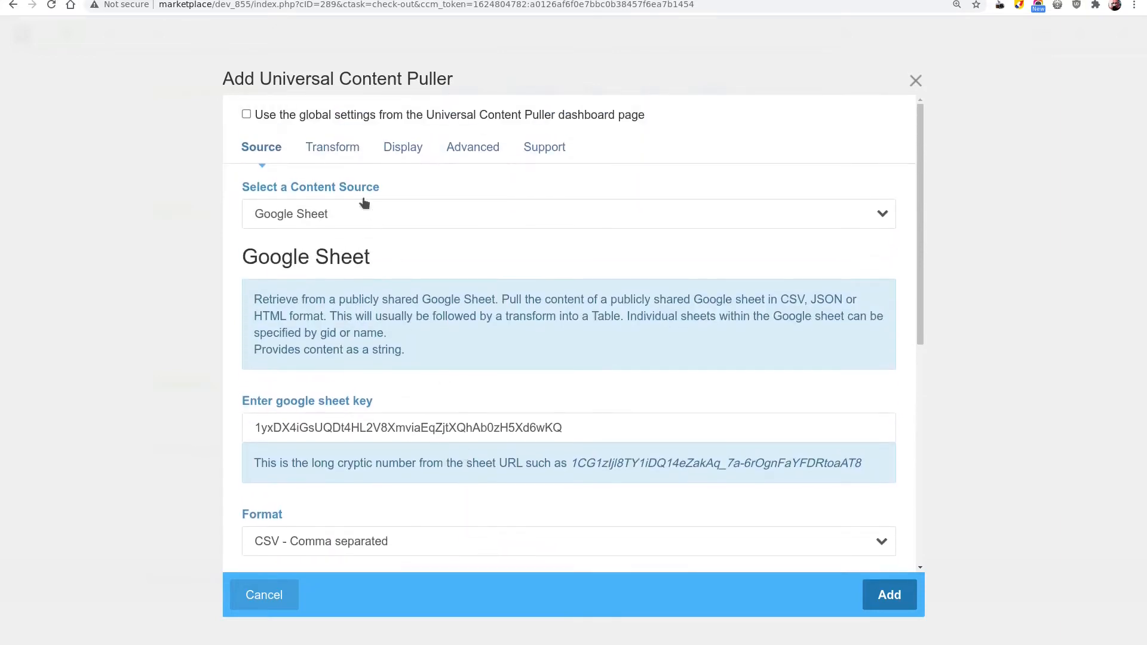
left_click(343, 152)
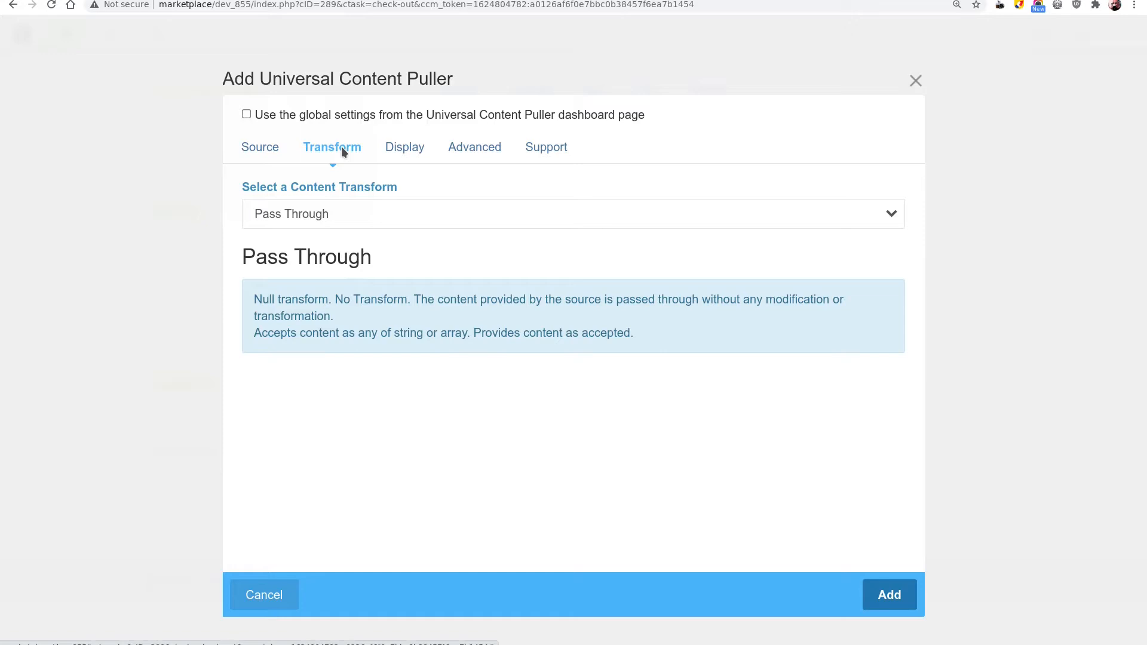
left_click(400, 215)
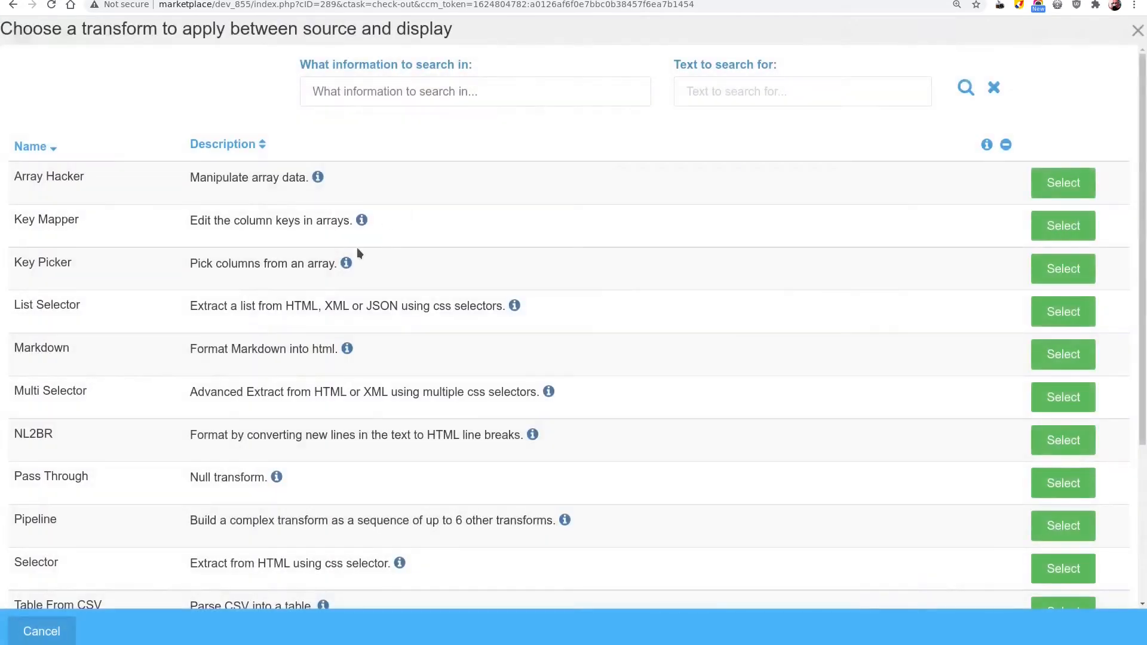
scroll(116, 527, "down", 3)
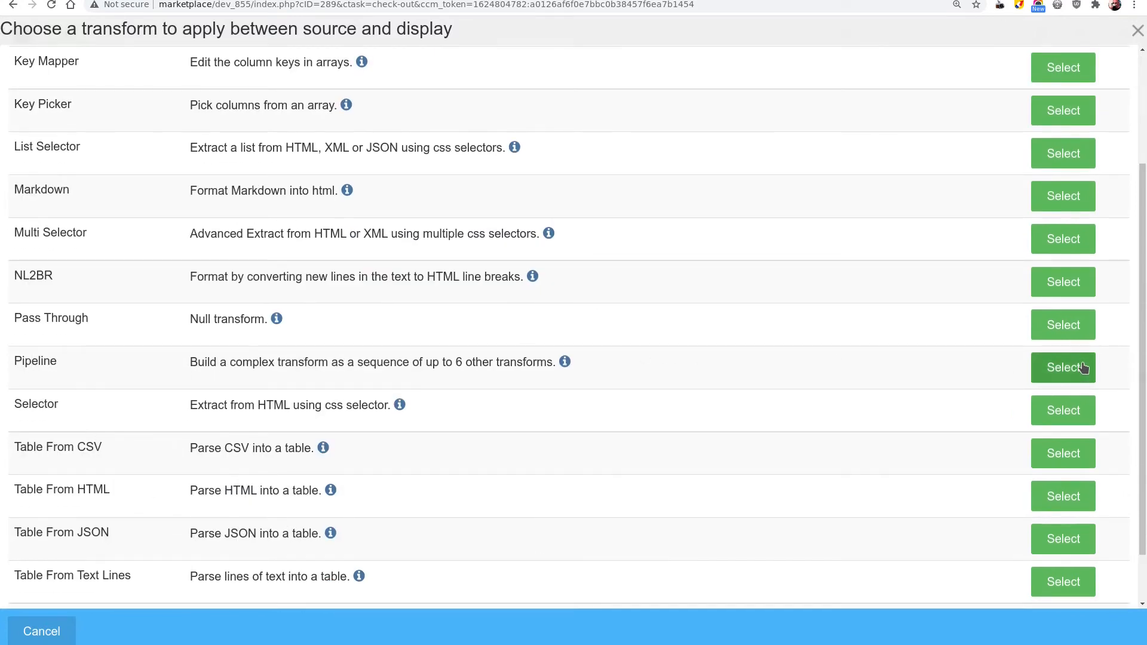
left_click(1063, 367)
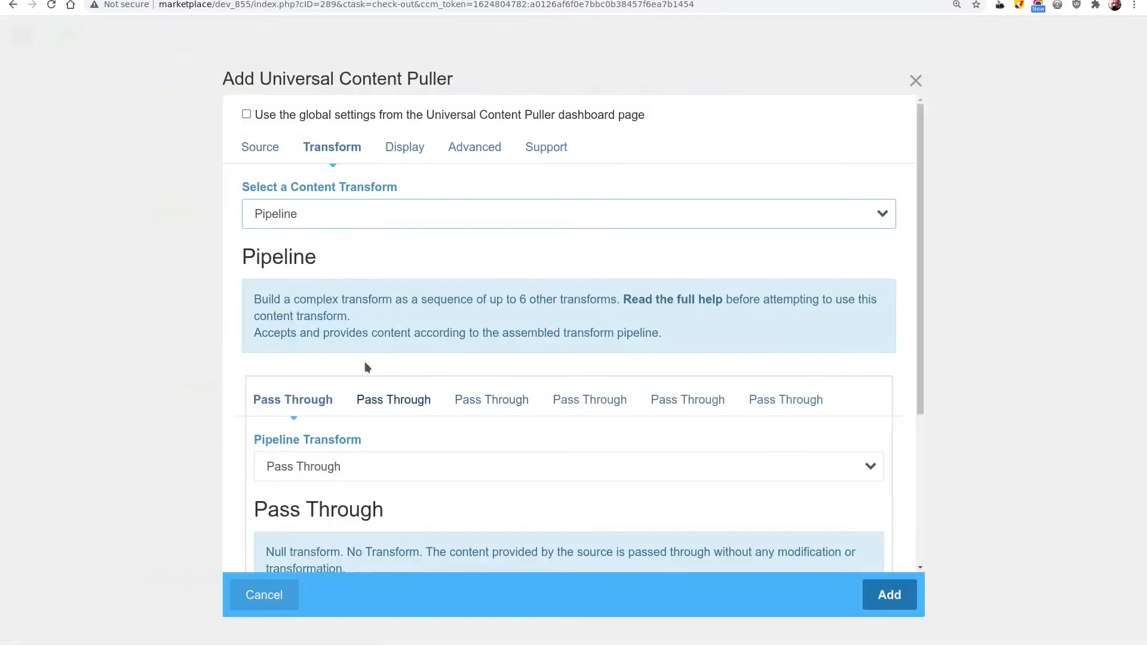
- Set the first pipeline transform to Table From CSV
scroll(453, 266, "down", 3)
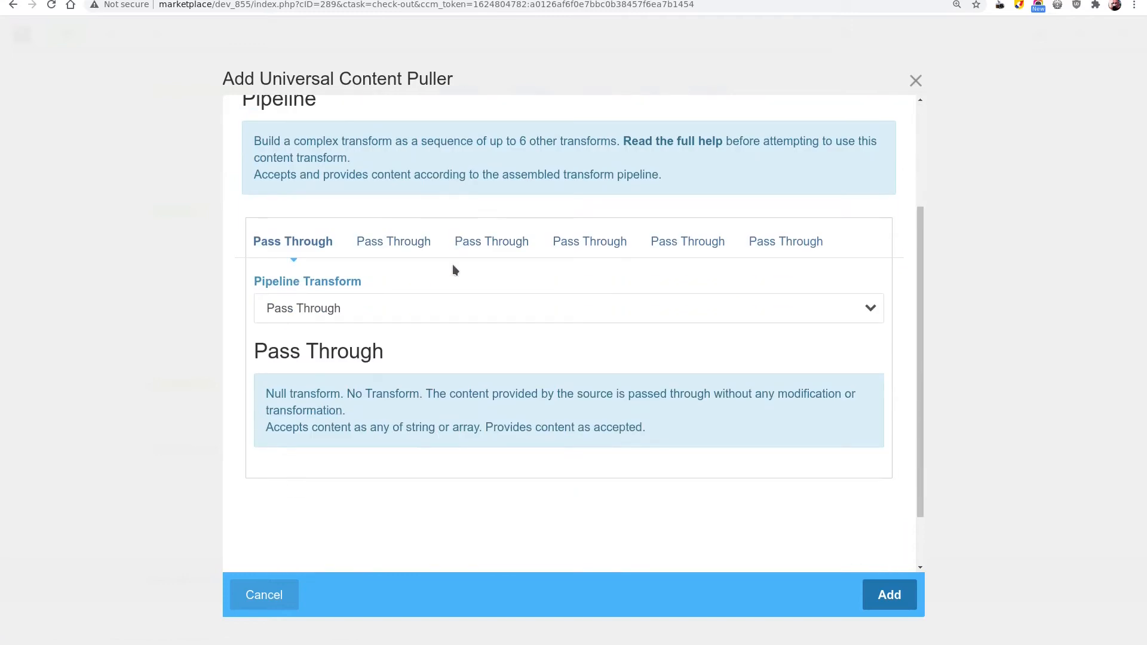
left_click(362, 310)
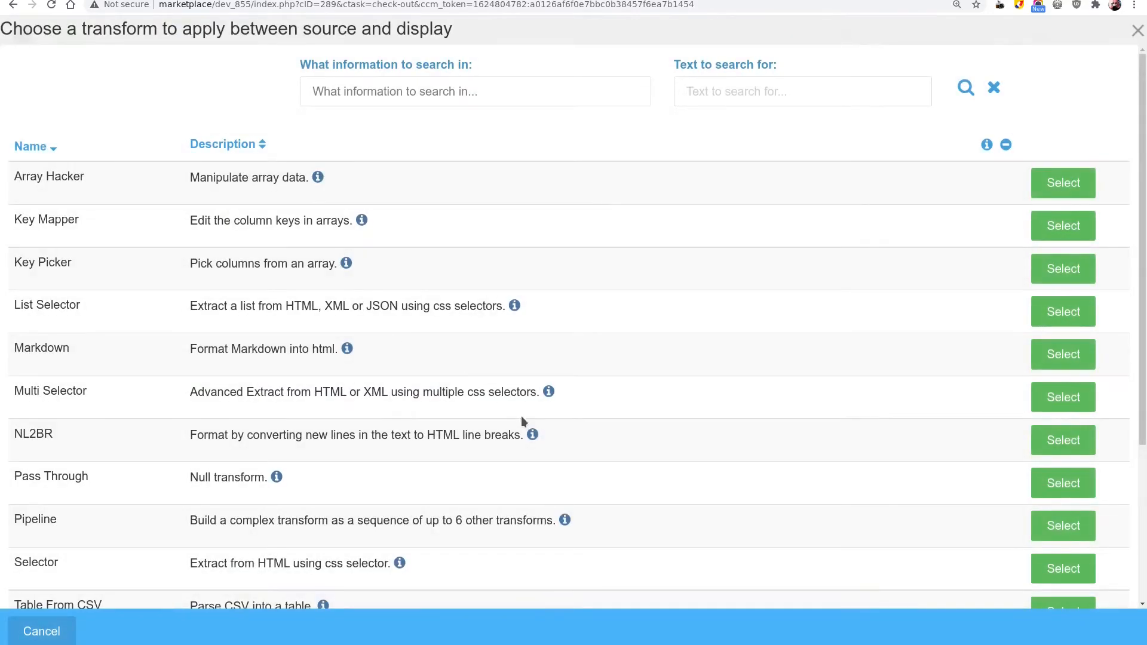
scroll(521, 421, "down", 3)
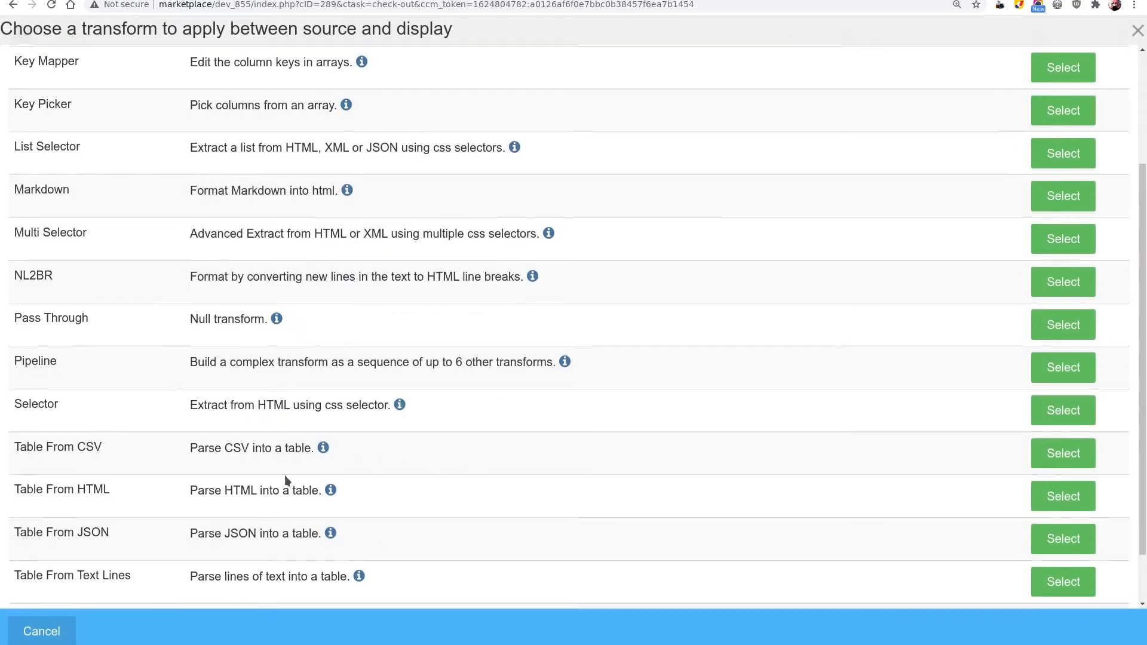
left_click(1053, 453)
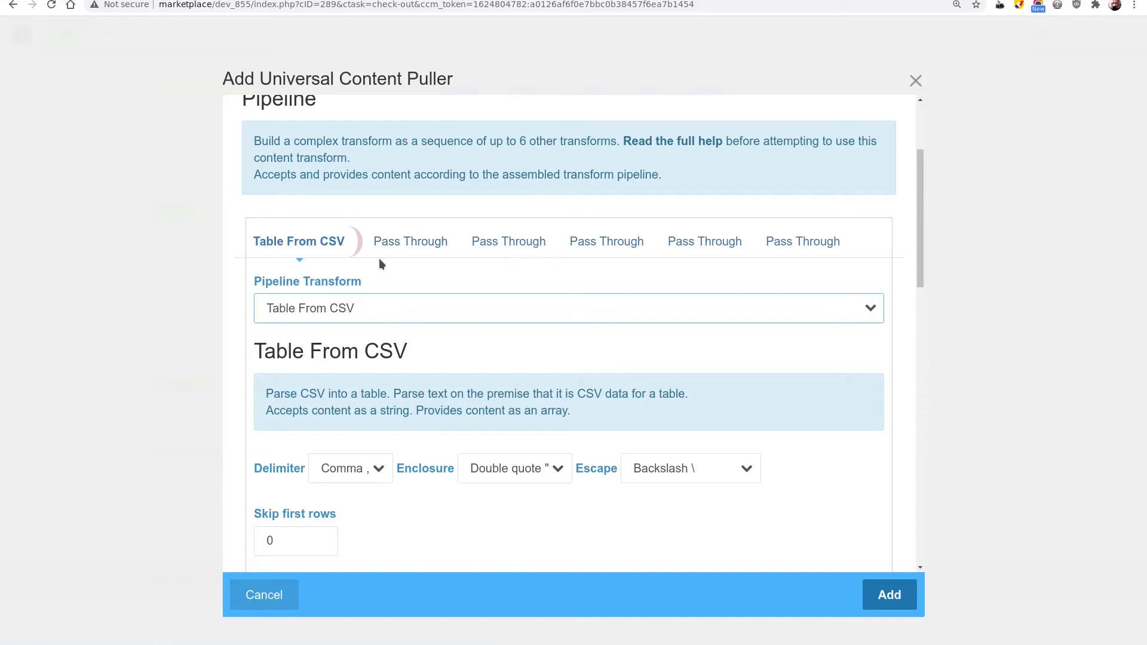
- Have the Table From CSV transform use the first row as column headings
scroll(381, 259, "down", 4)
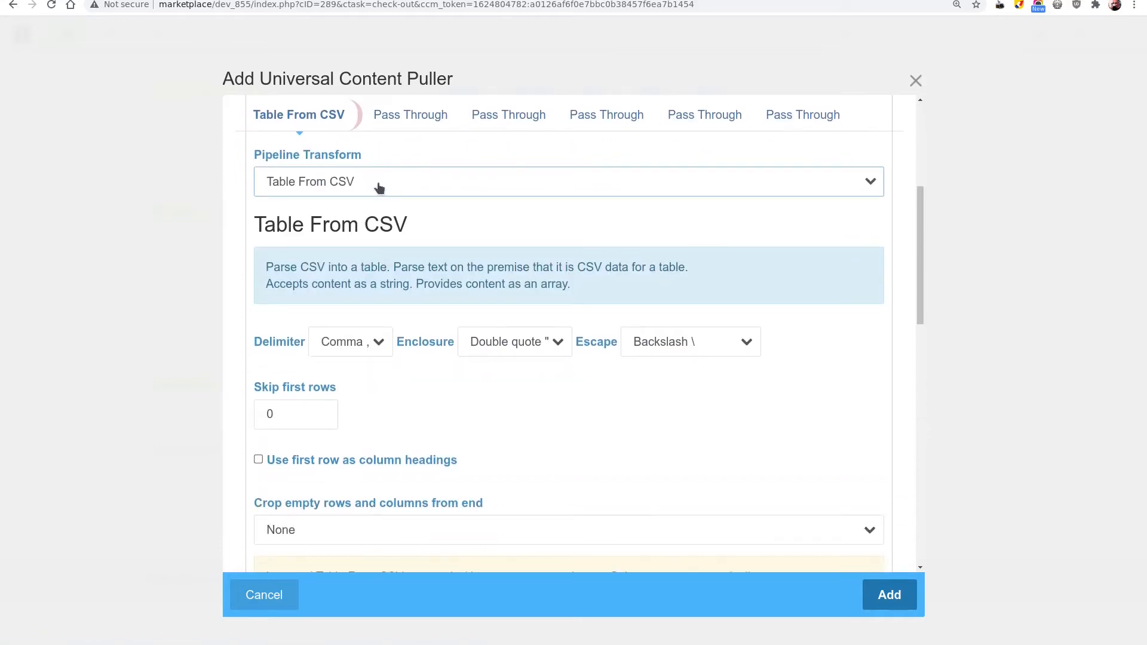
scroll(382, 367, "down", 3)
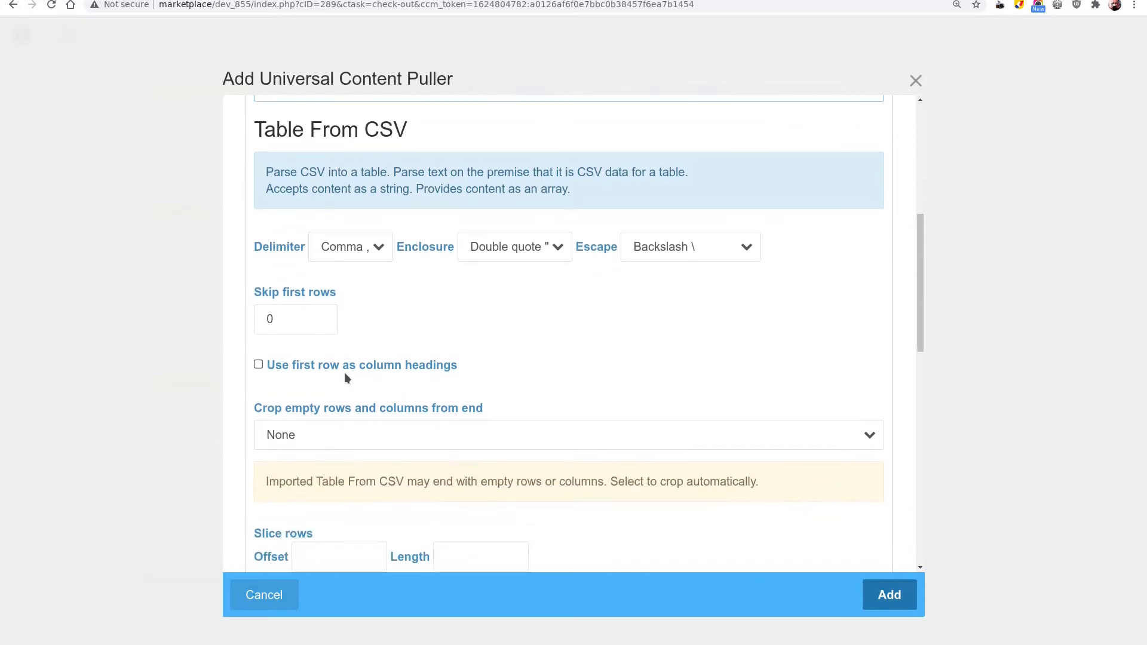
left_click(258, 365)
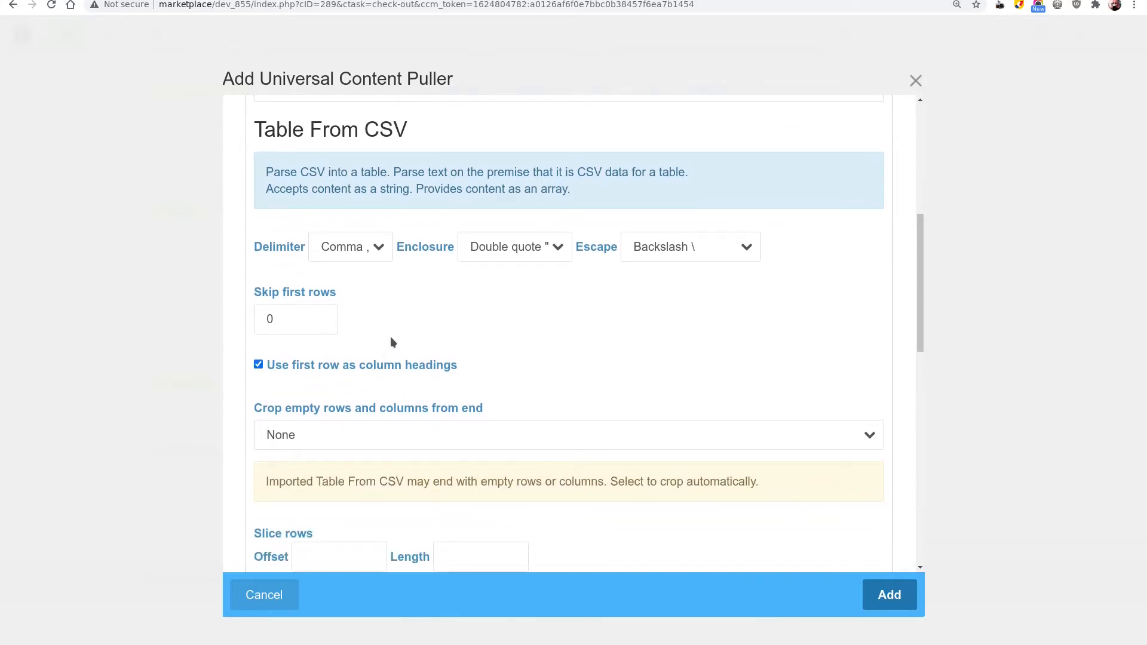
- Slice the CSV table's columns with offset 0 and length 2
scroll(389, 336, "down", 5)
scroll(371, 353, "down", 2)
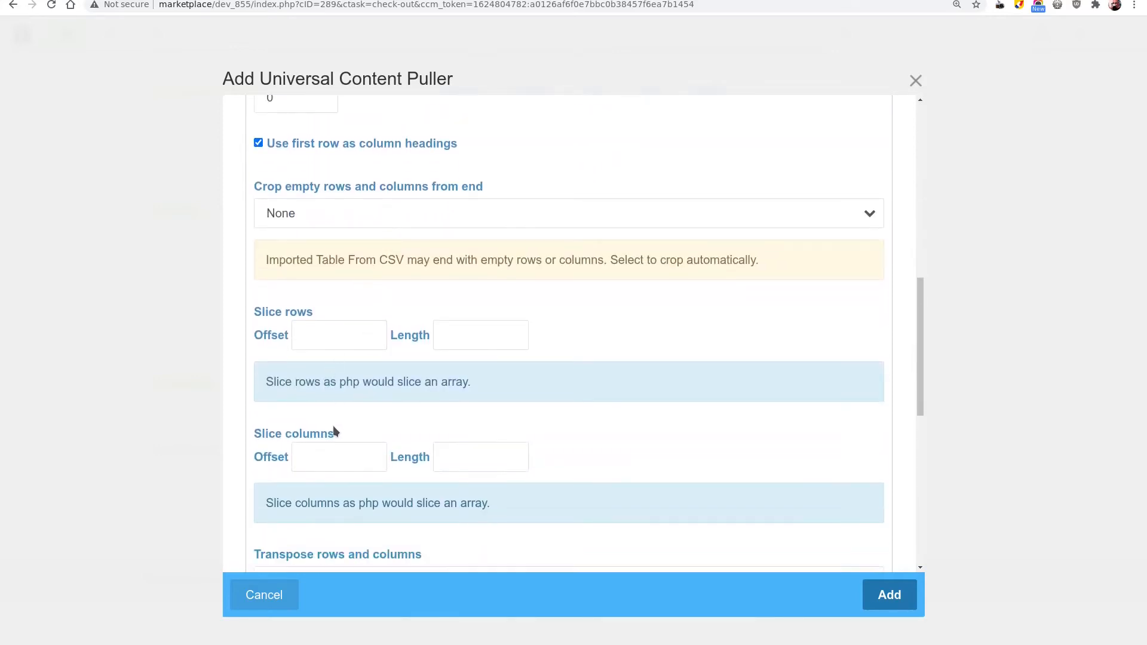
left_click(336, 455)
type("0")
left_click(470, 459)
type("2")
- Set the Table From CSV option for transposing rows and columns to Transpose
scroll(467, 463, "down", 1)
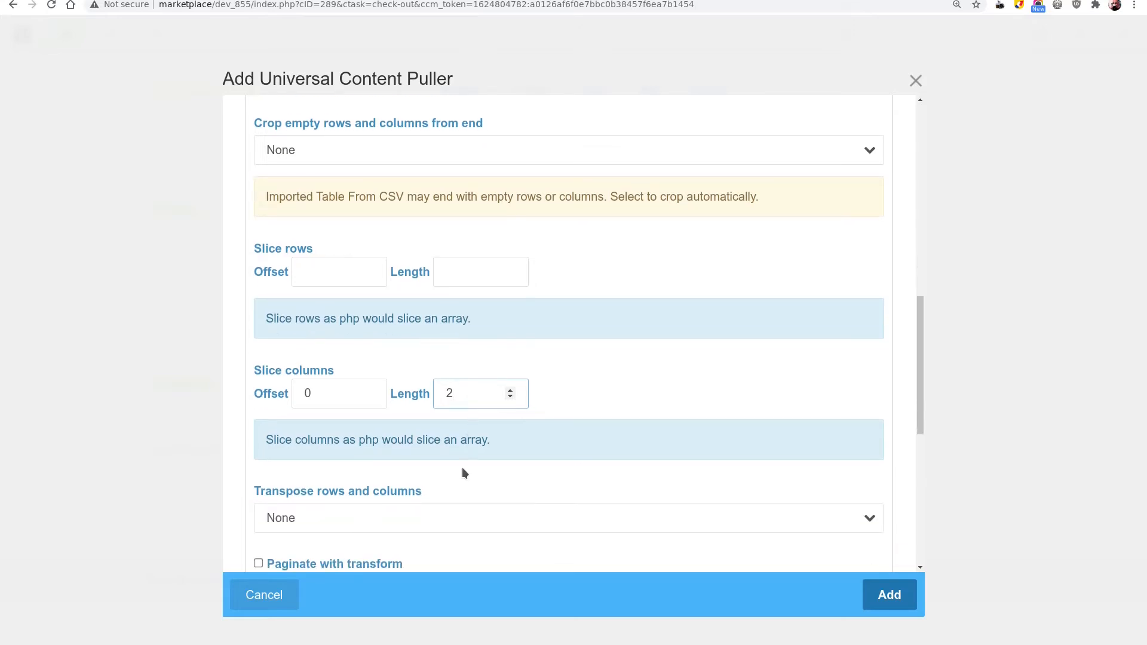
scroll(461, 467, "down", 1)
left_click(420, 455)
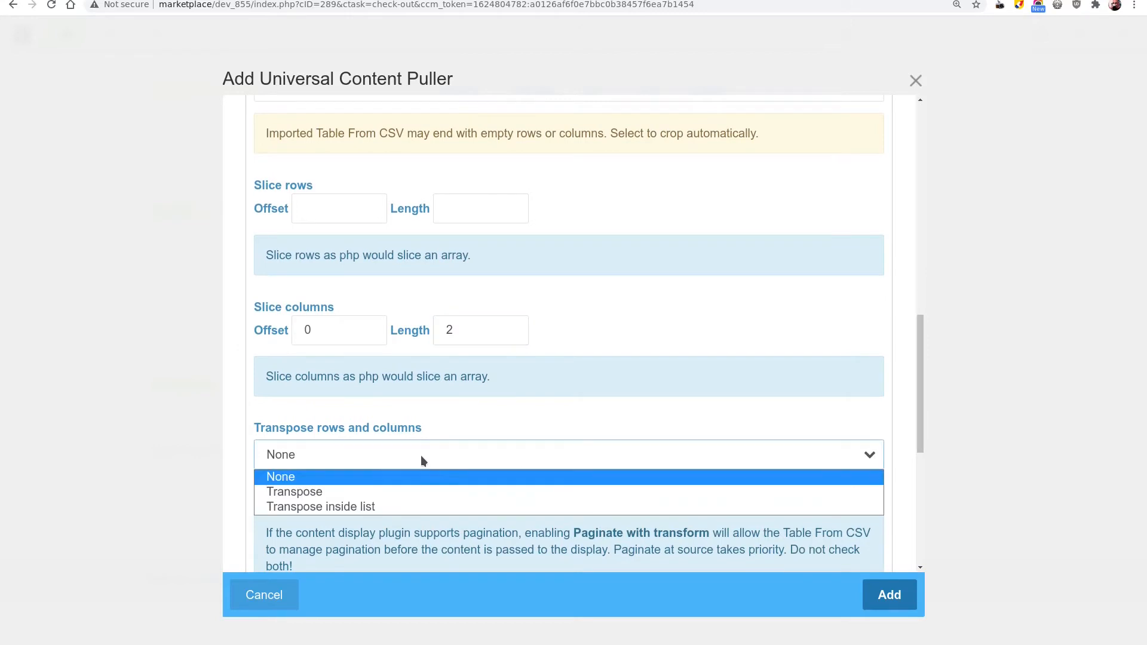
left_click(382, 491)
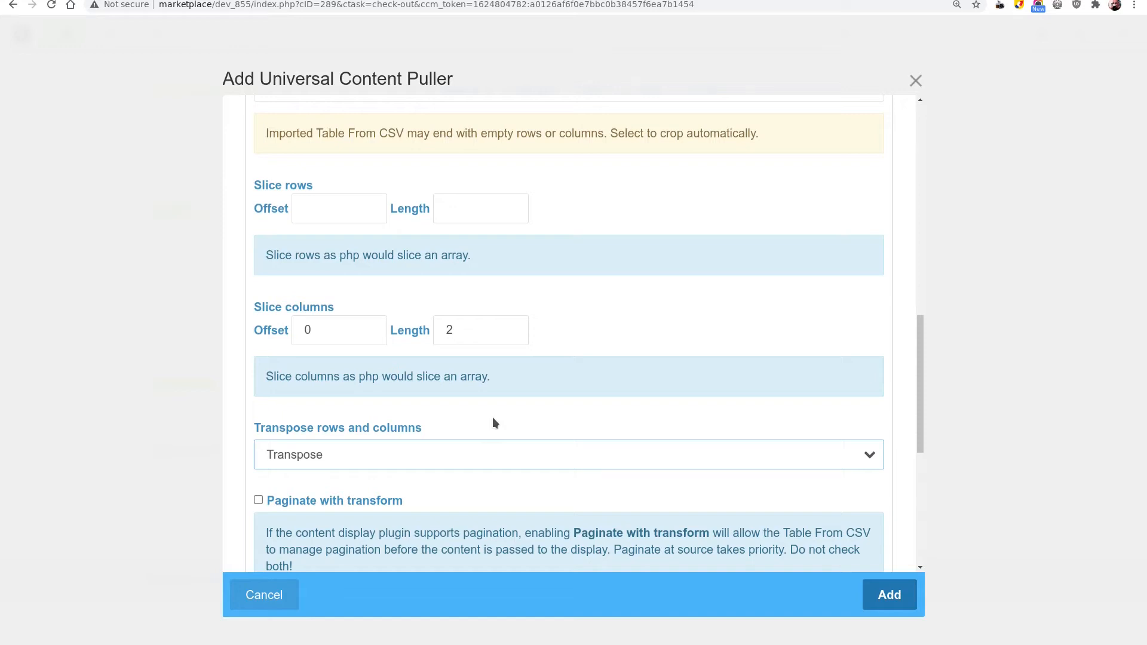
- Set the second pipeline transform to Table Sorter
scroll(494, 423, "up", 3)
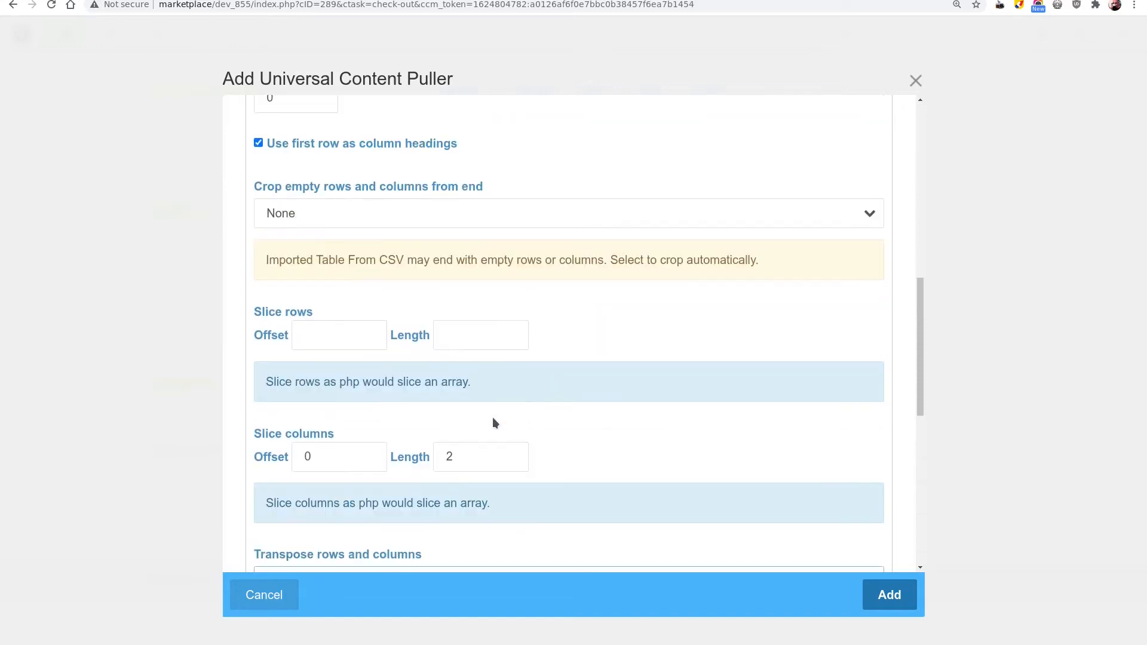
scroll(494, 414, "up", 7)
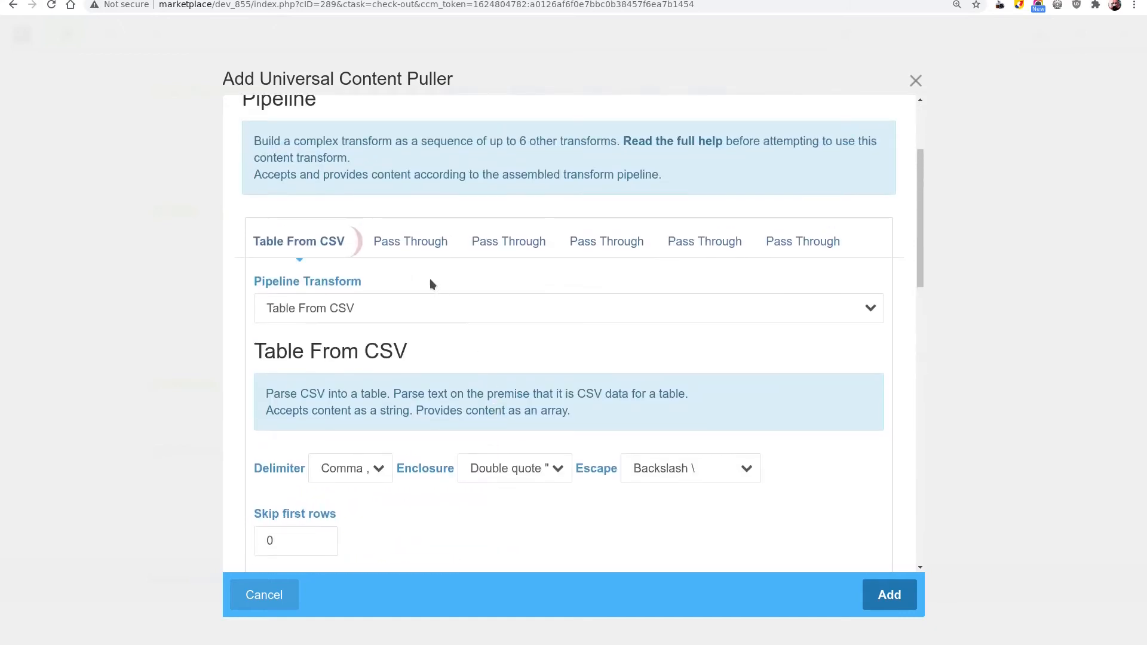
left_click(424, 244)
left_click(459, 306)
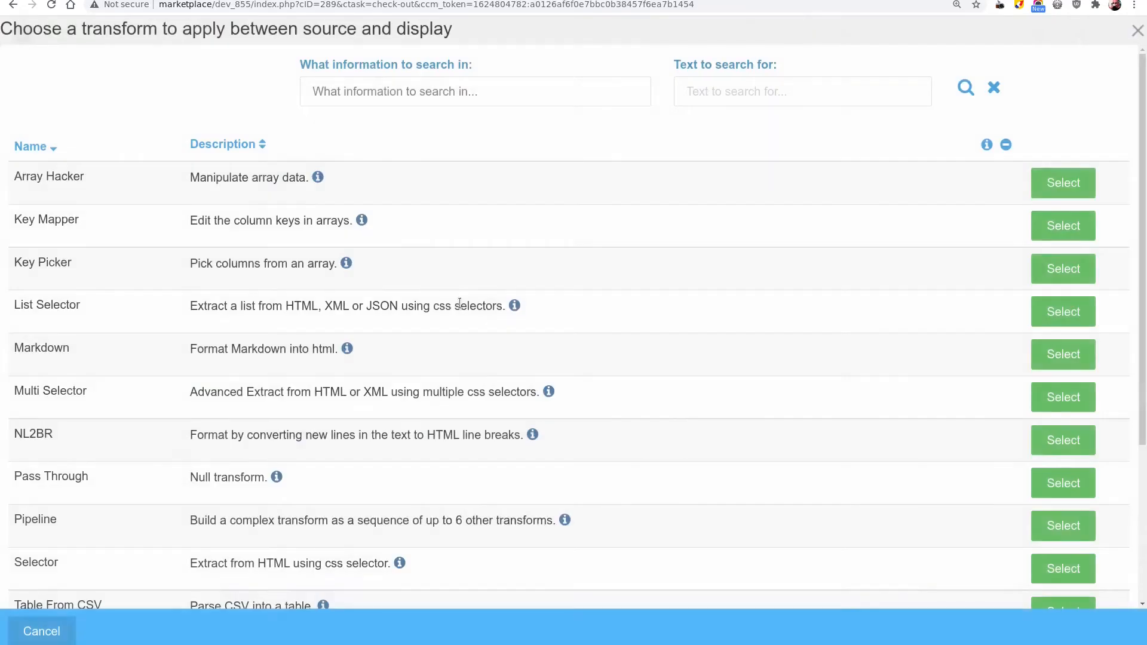
scroll(820, 439, "down", 3)
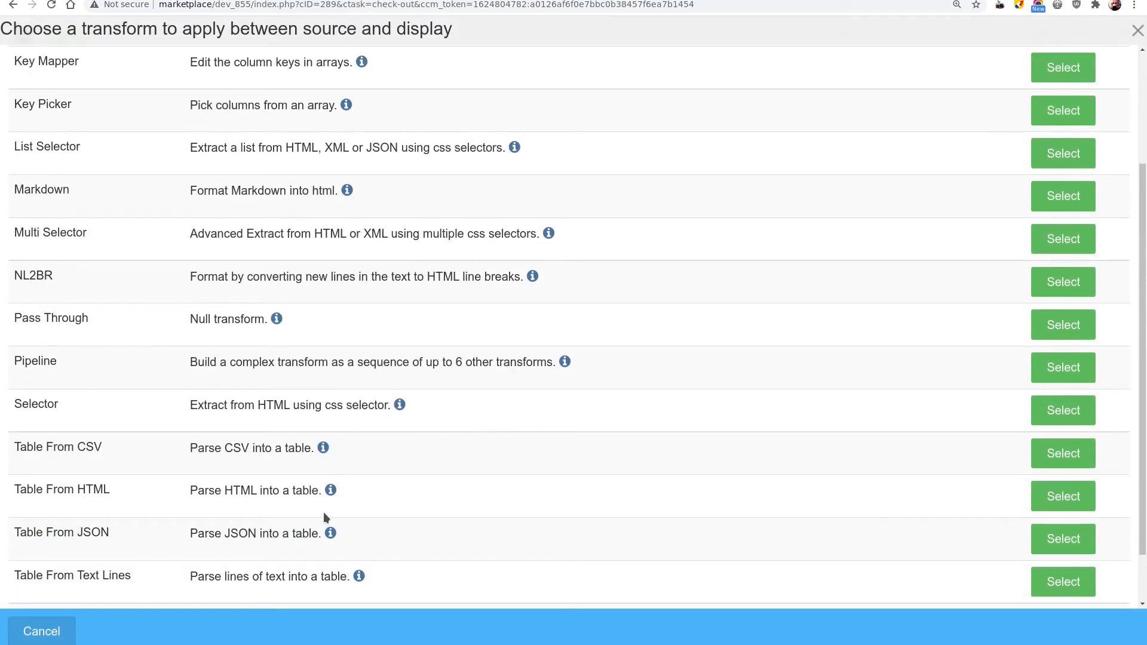
scroll(382, 541, "down", 2)
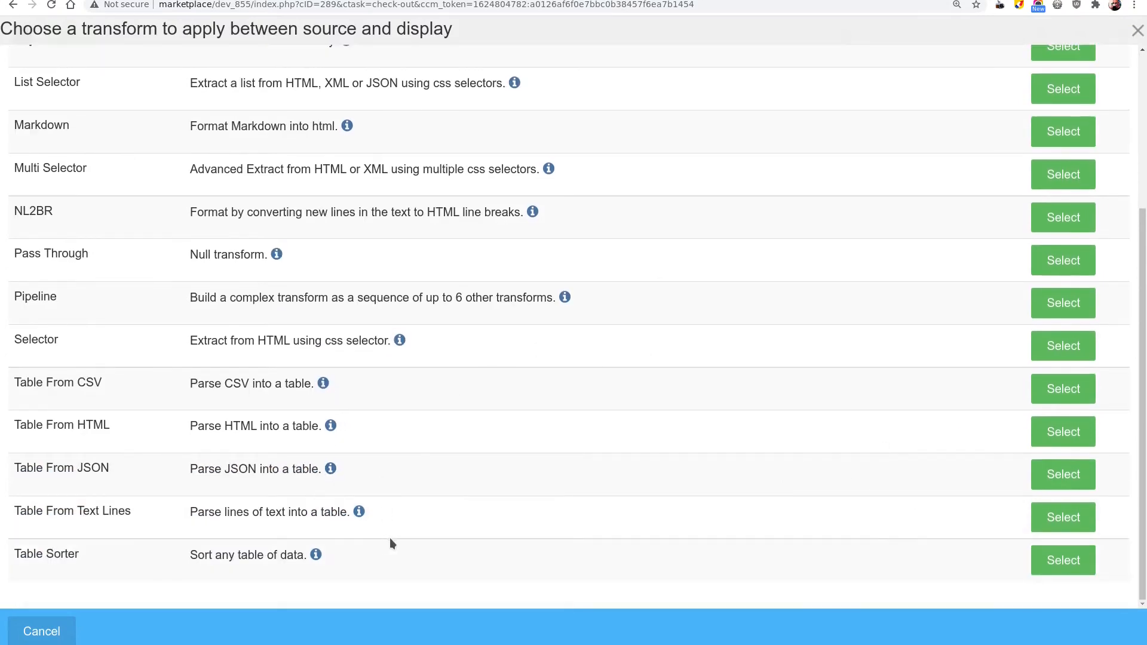
left_click(1084, 561)
- Configure the Table Sorter to sort columns by specified row, using row 1
scroll(483, 407, "down", 2)
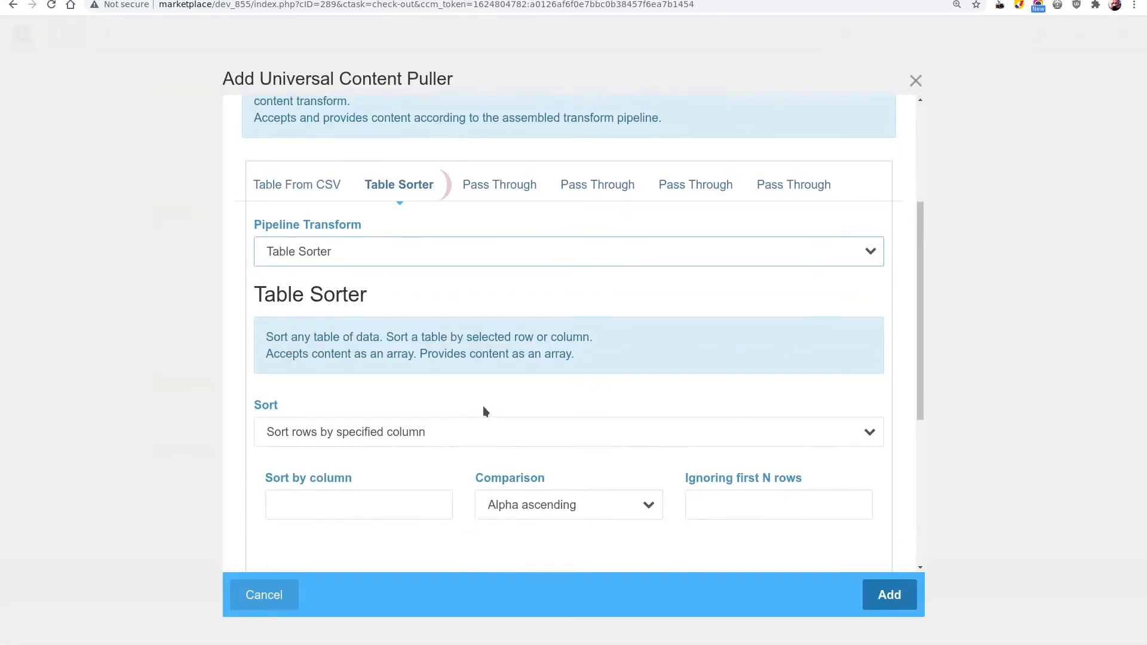
left_click(450, 370)
left_click(425, 401)
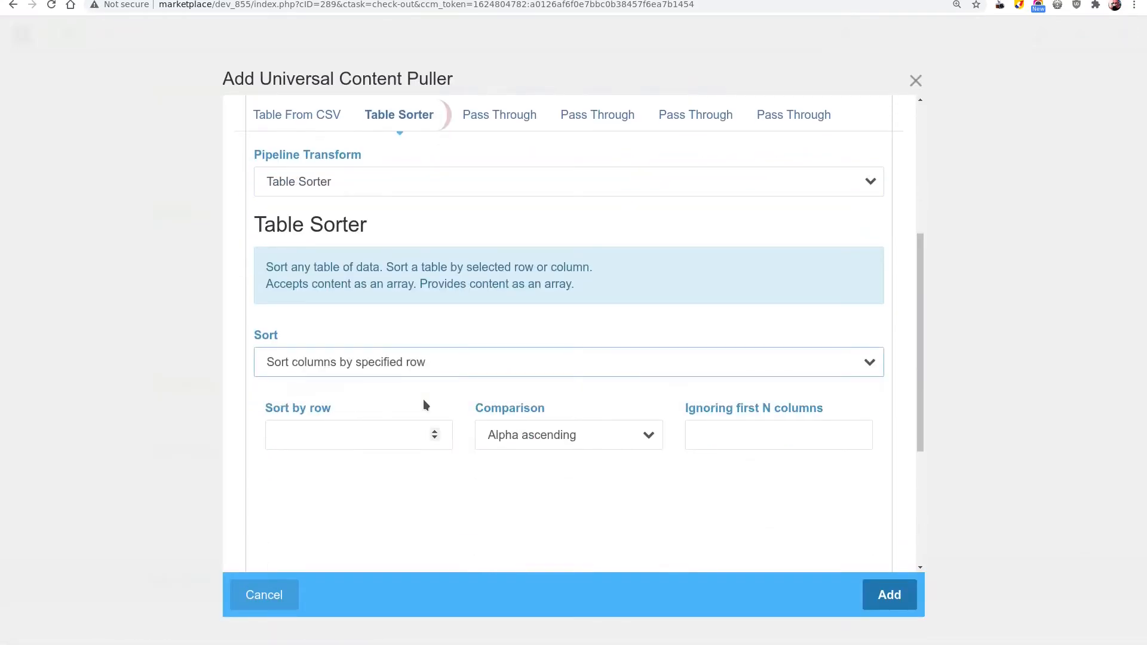
left_click(436, 432)
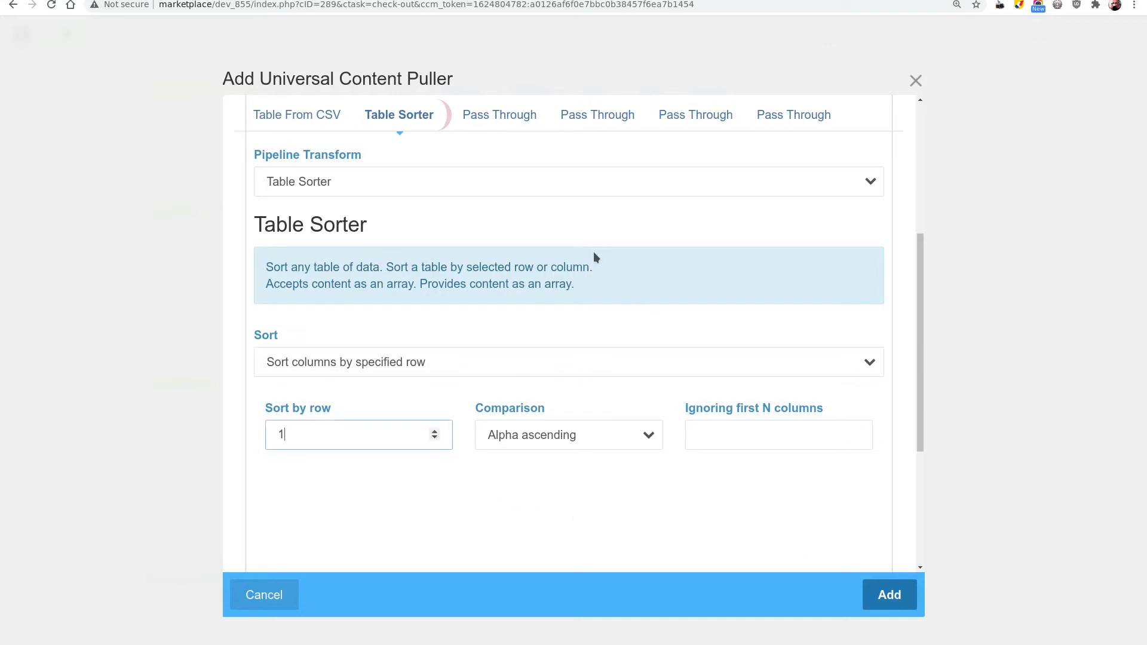
- Choose Table as the block's content display plugin
scroll(583, 250, "up", 3)
scroll(577, 247, "up", 5)
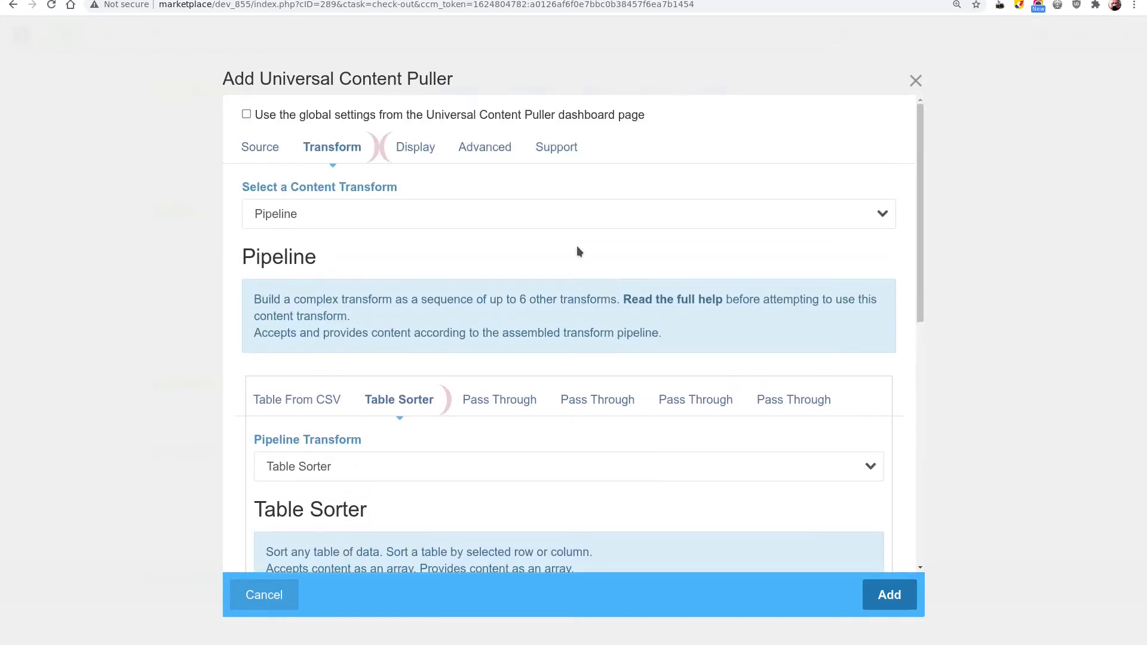
left_click(432, 149)
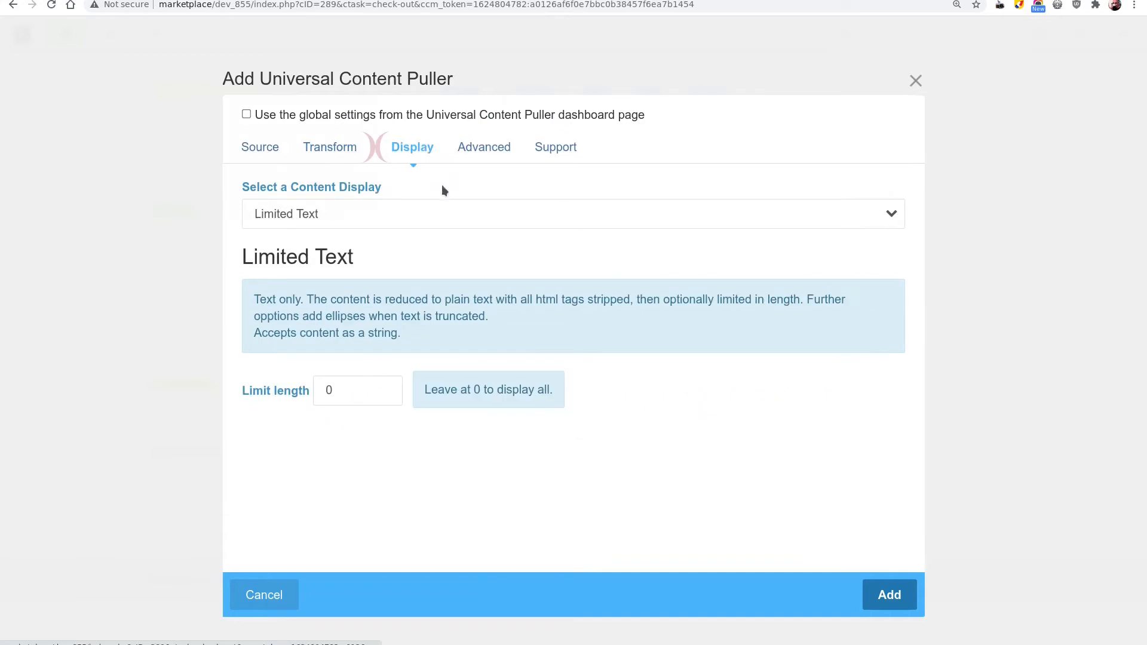
left_click(449, 221)
scroll(725, 427, "down", 2)
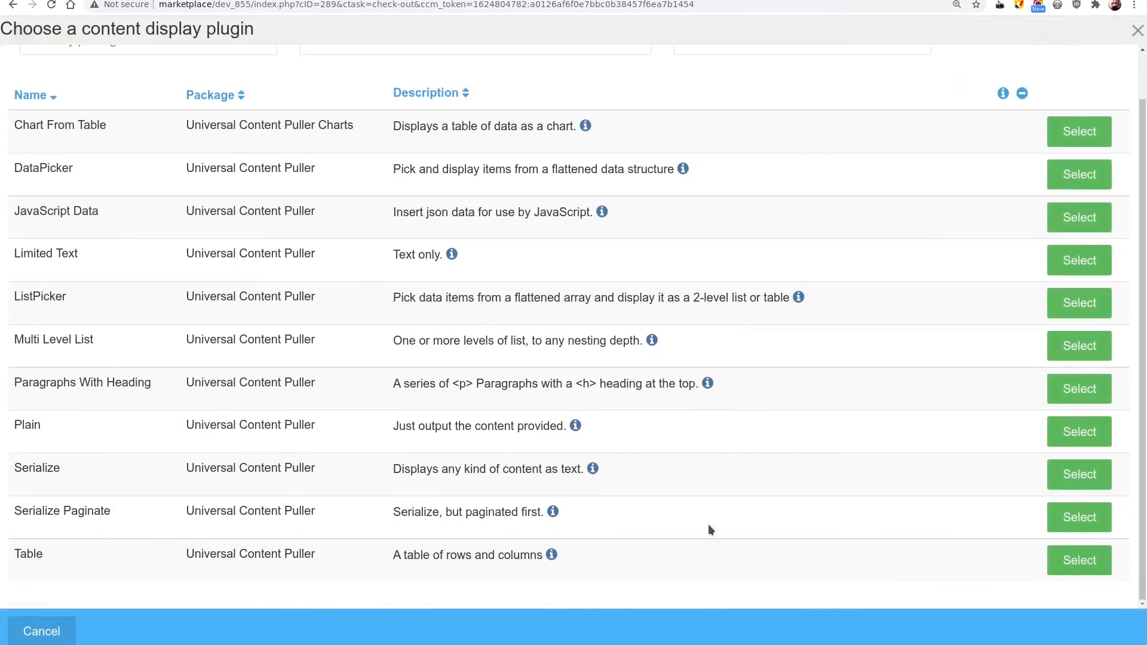
left_click(1086, 560)
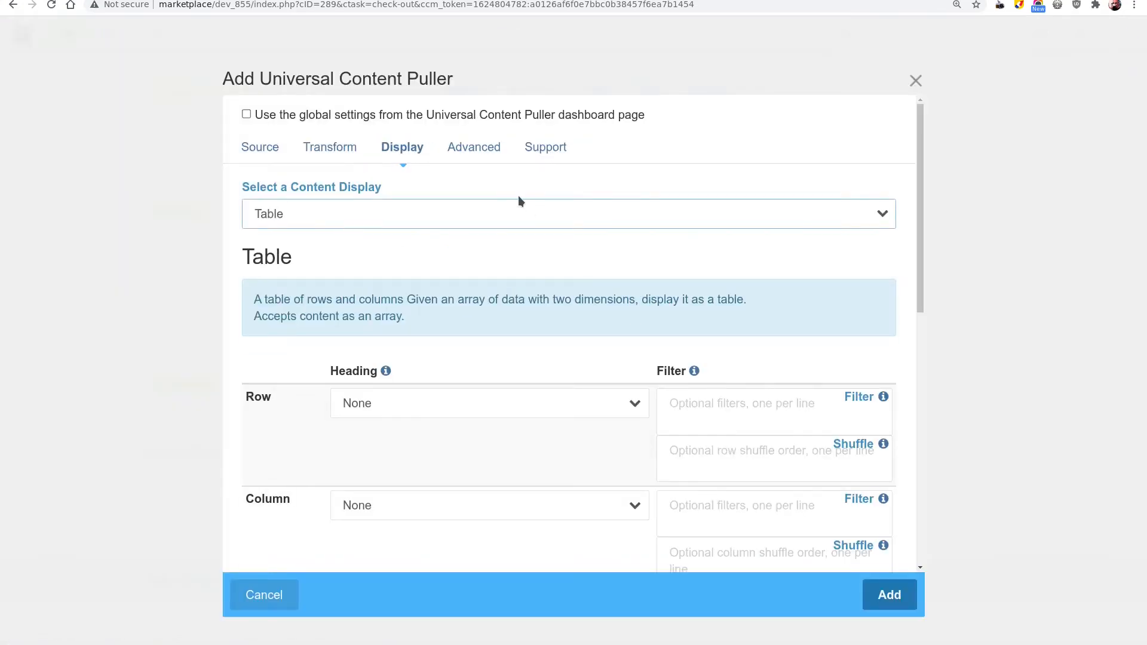
- Set the table's row heading to Capitalised keys and its column heading to Capitalised first row
left_click(637, 405)
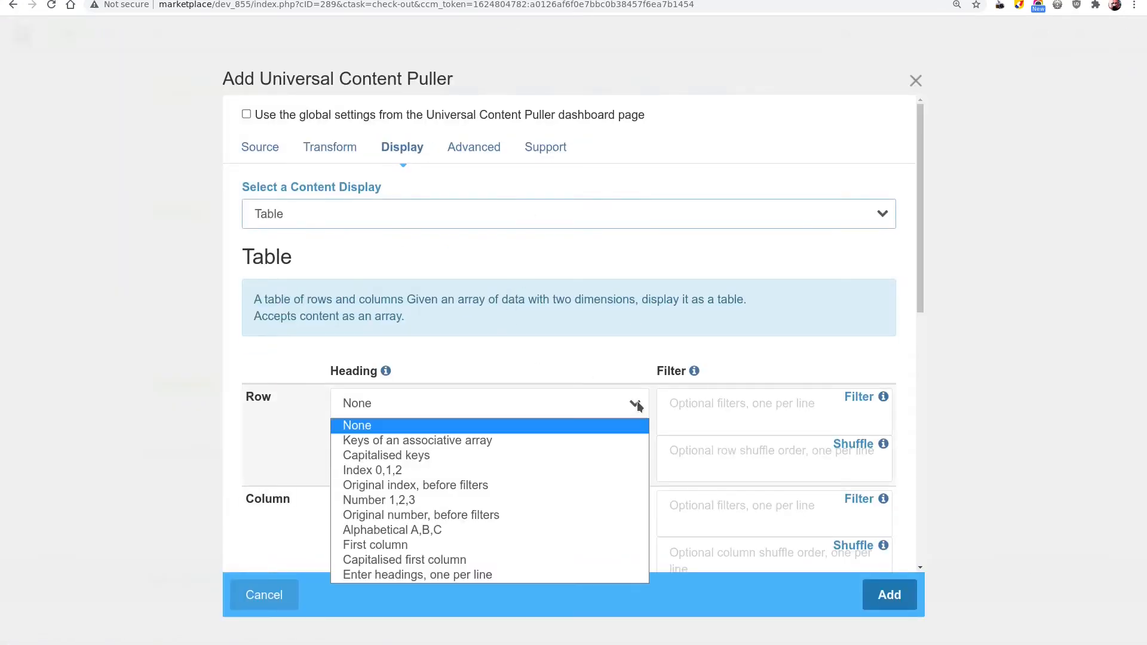
left_click(439, 455)
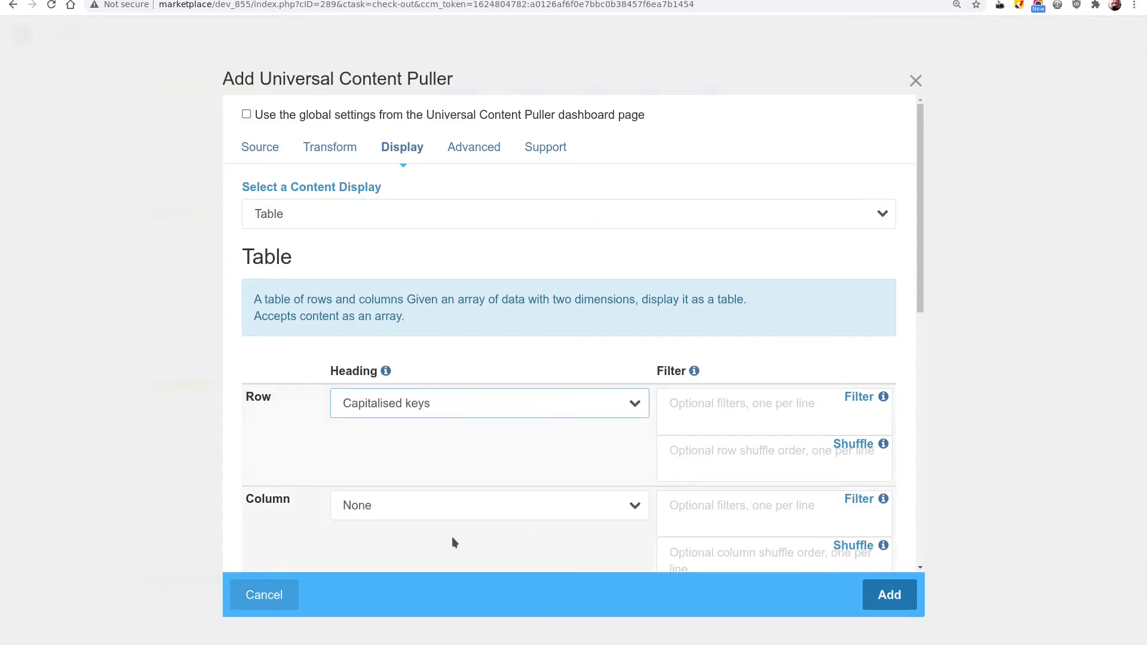
left_click(511, 503)
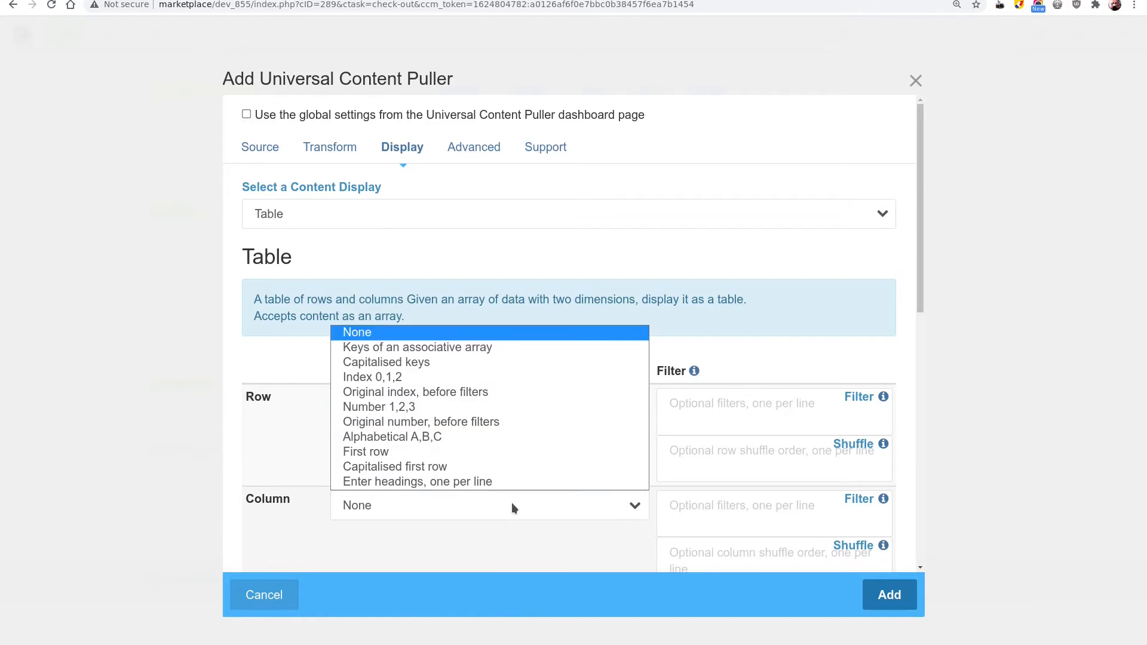
left_click(441, 467)
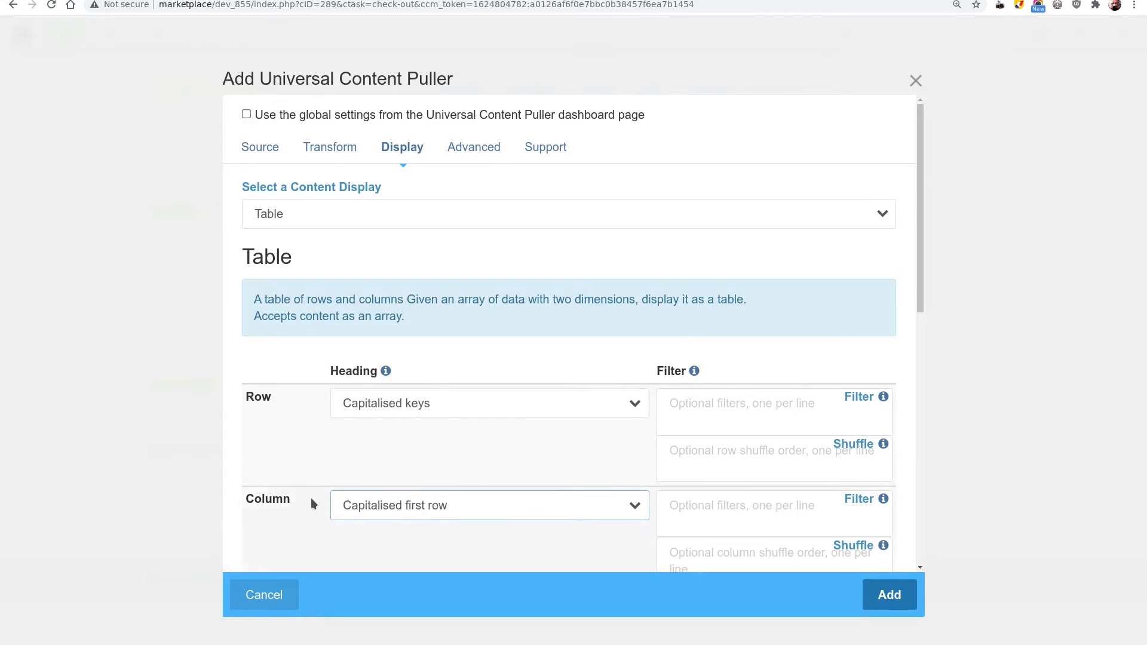
- Set the row filter to 1 and enable the zebra stripe, condense and highlight-on-hover table styling
left_click(669, 403)
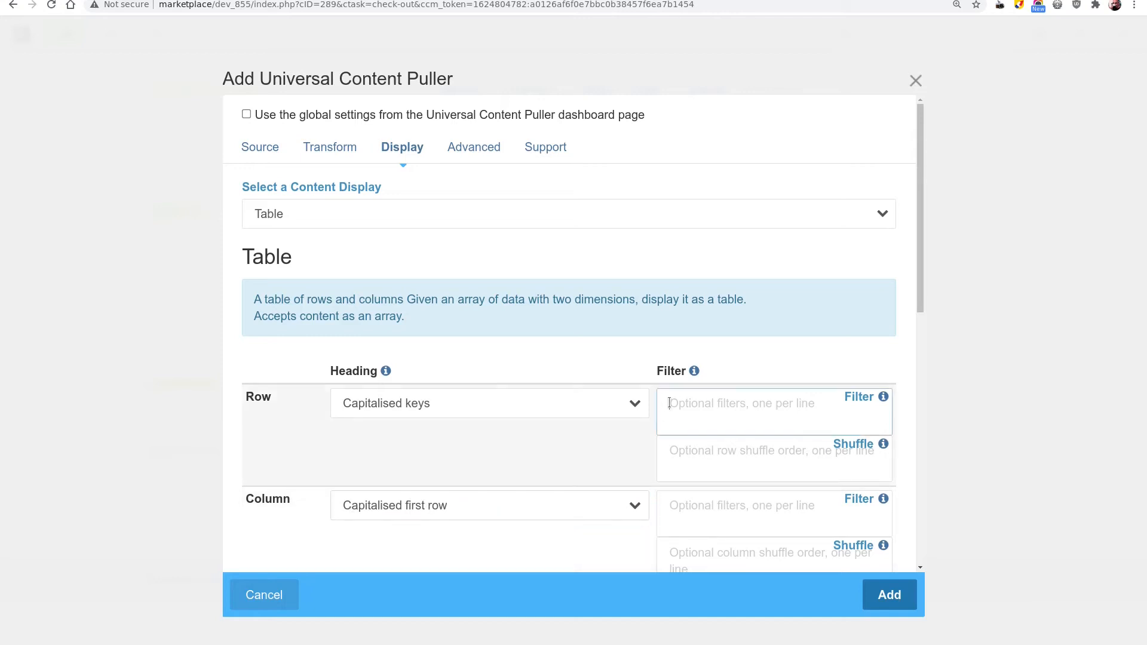
type("1")
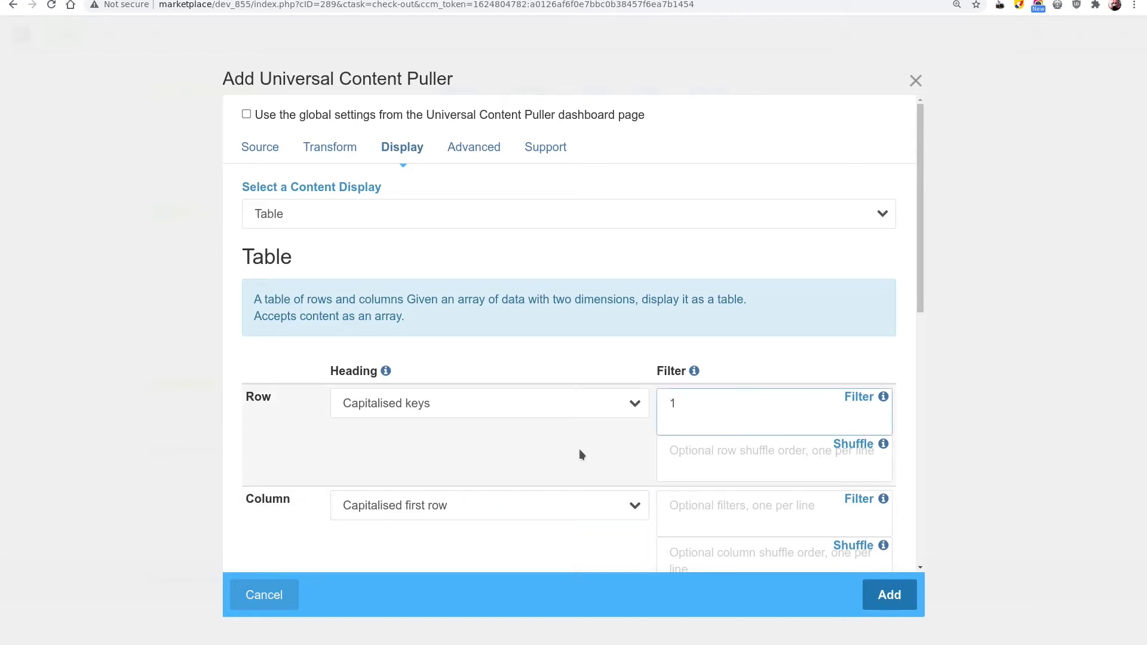
scroll(508, 460, "down", 4)
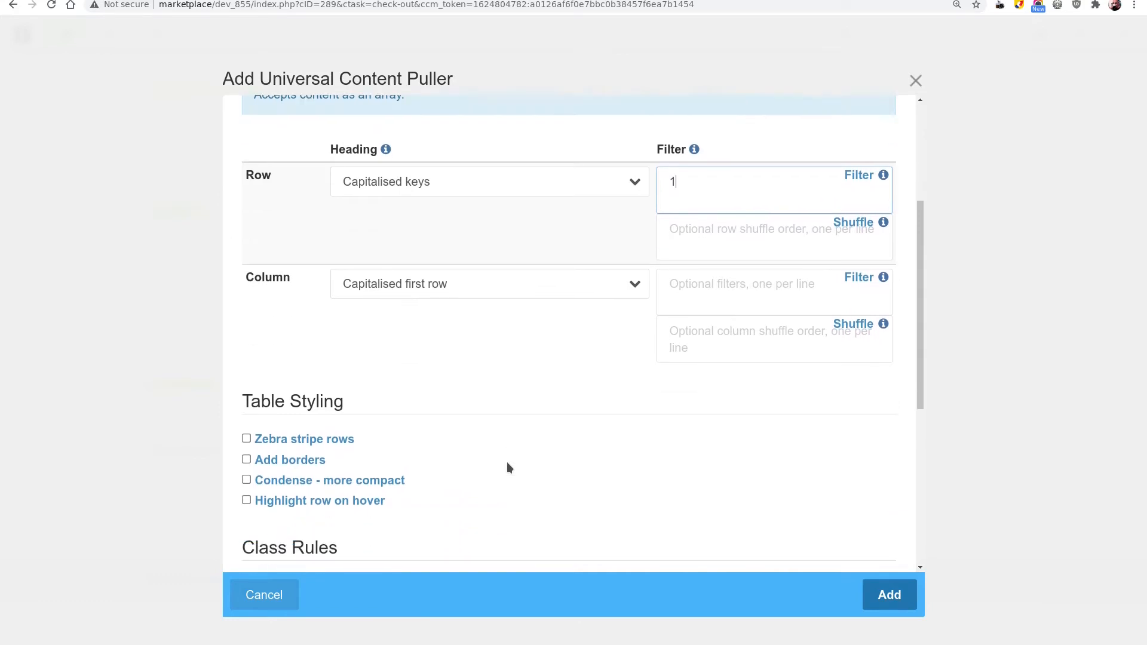
left_click(246, 440)
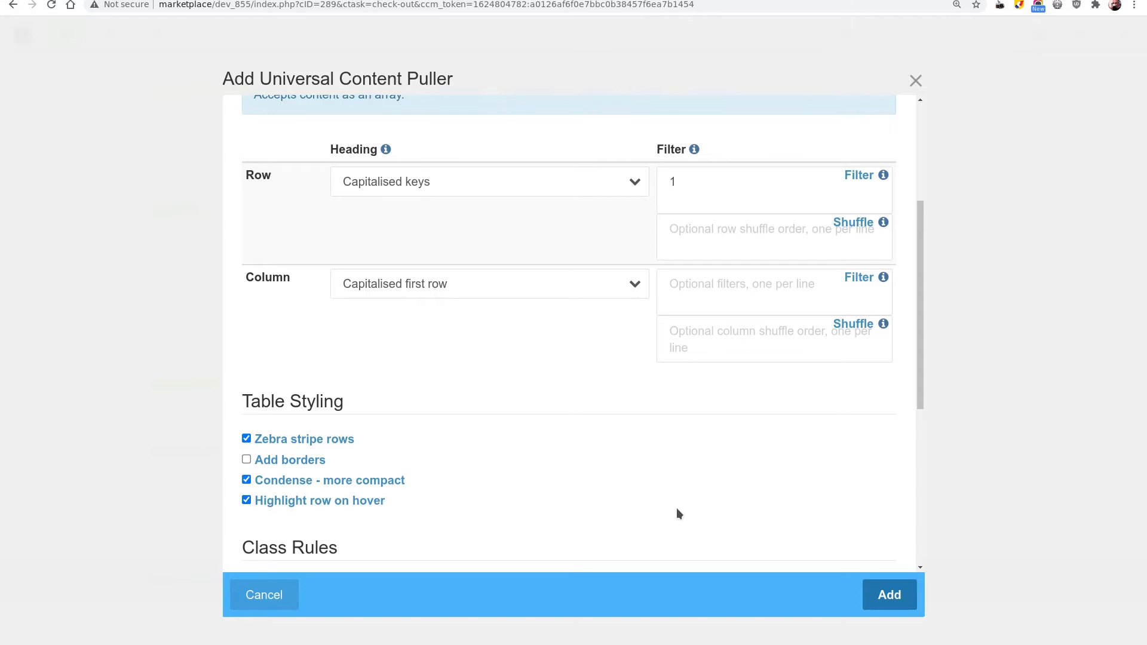
- Add the configured Universal Content Puller block and publish the page changes
left_click(889, 594)
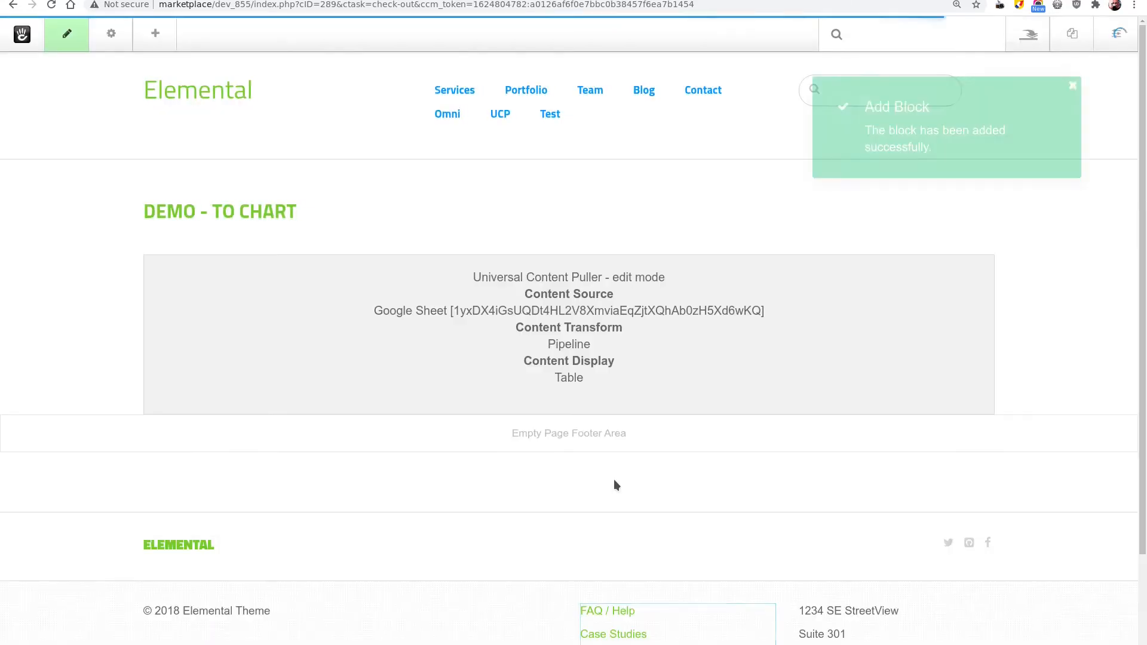
left_click(70, 38)
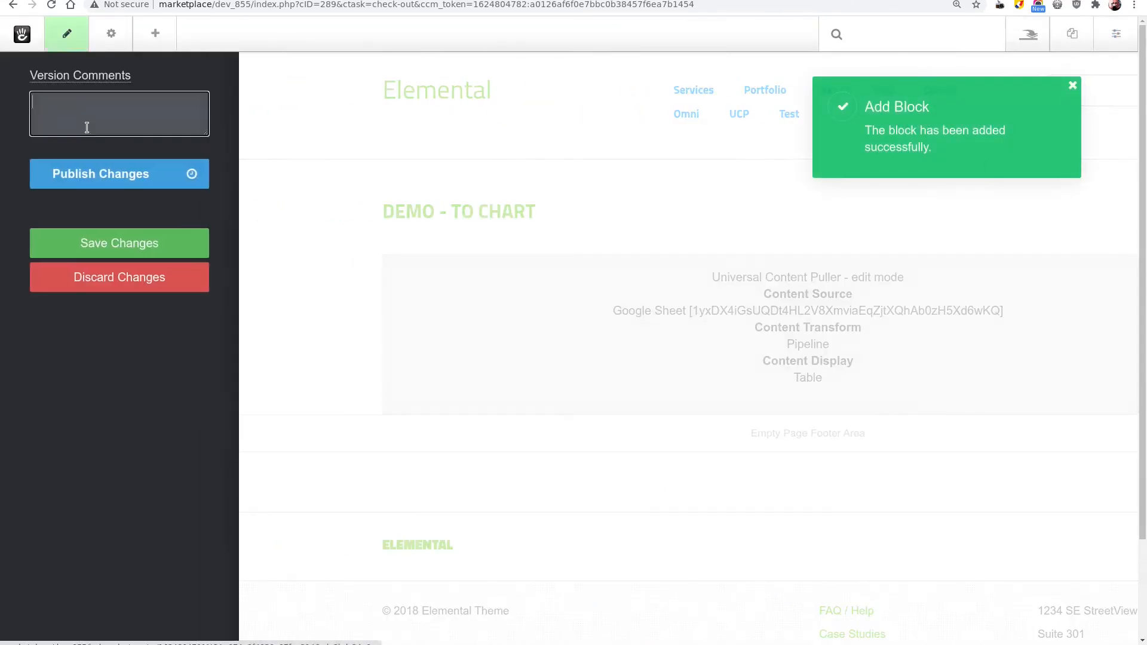
left_click(94, 173)
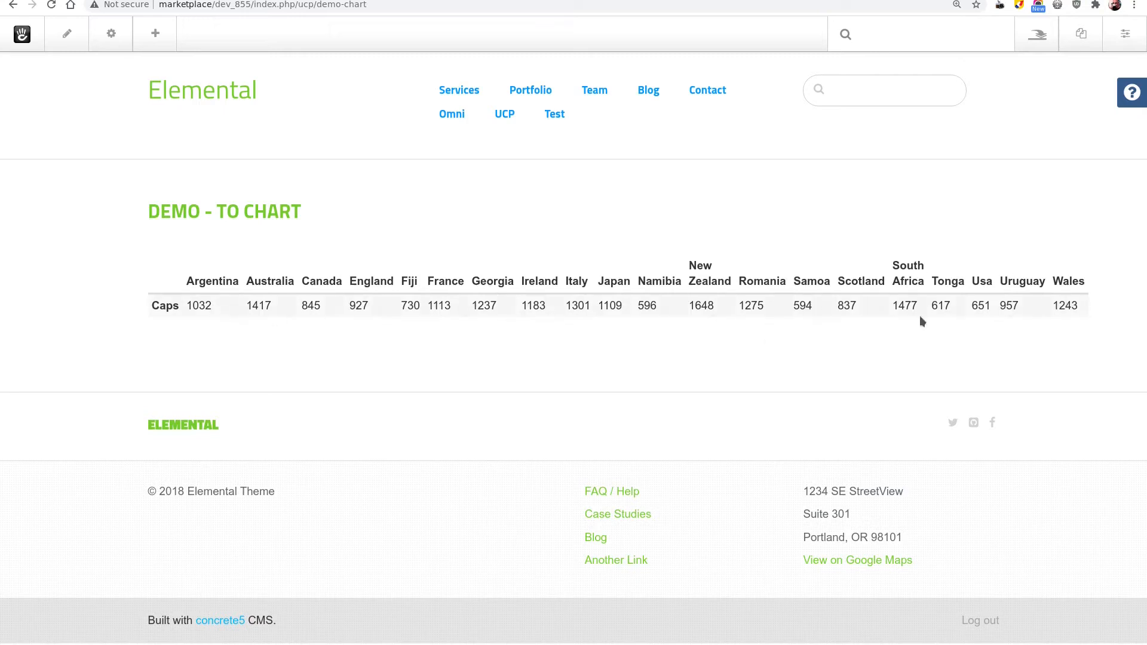
- Reopen the page's Universal Content Puller block for editing and change its content display to Chart From Table
left_click(62, 40)
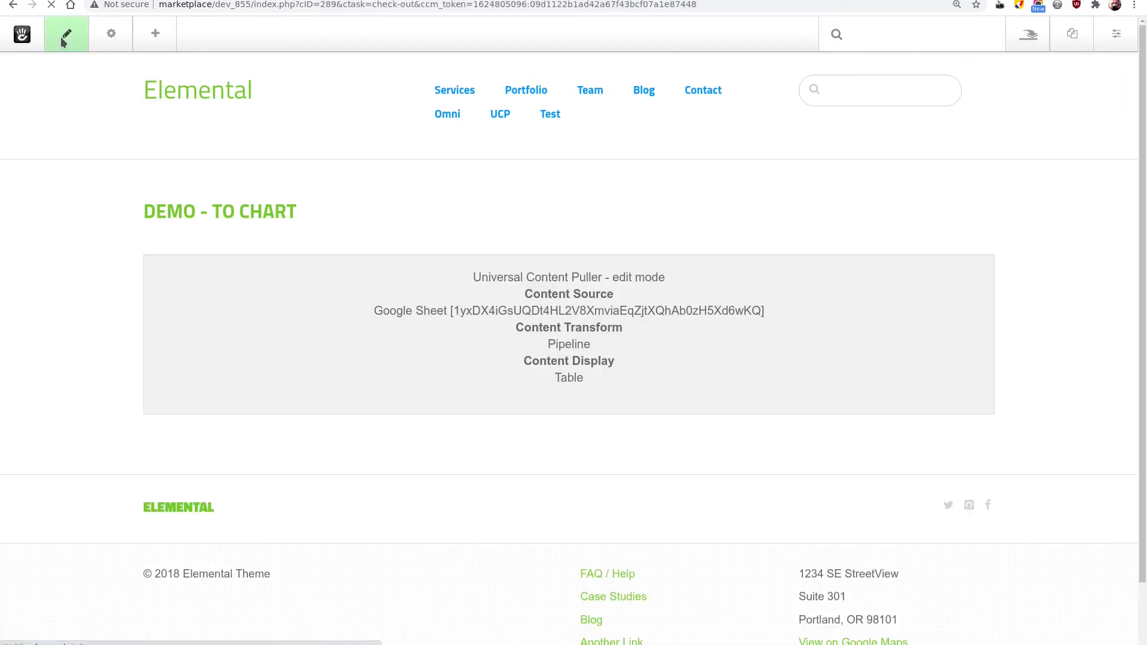
left_click(589, 318)
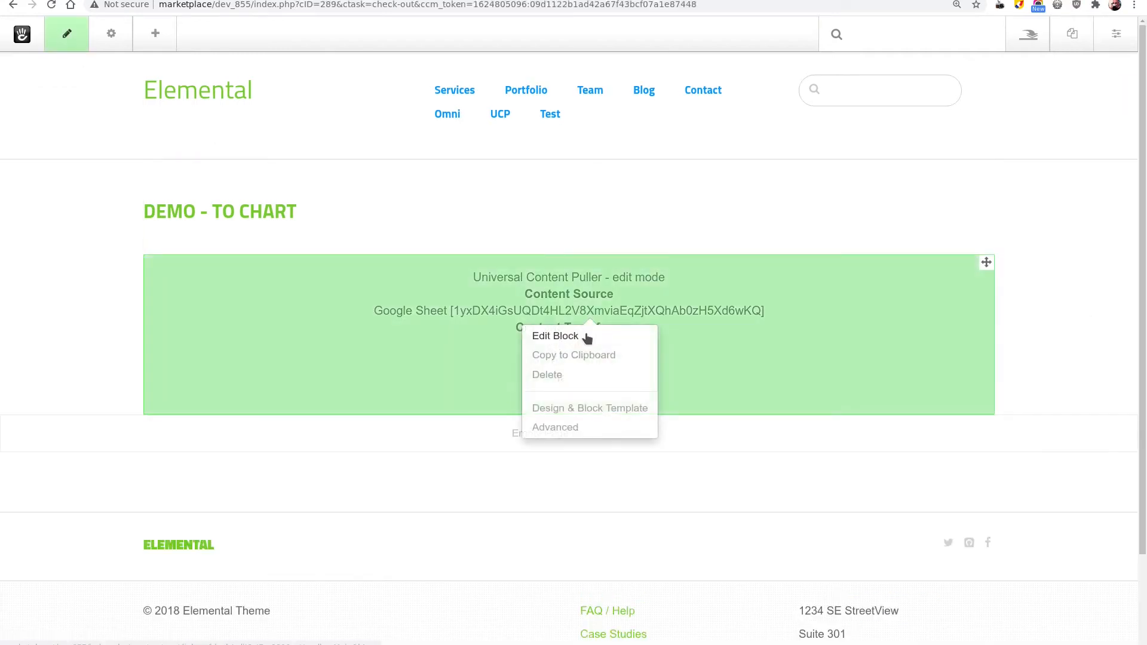
left_click(586, 333)
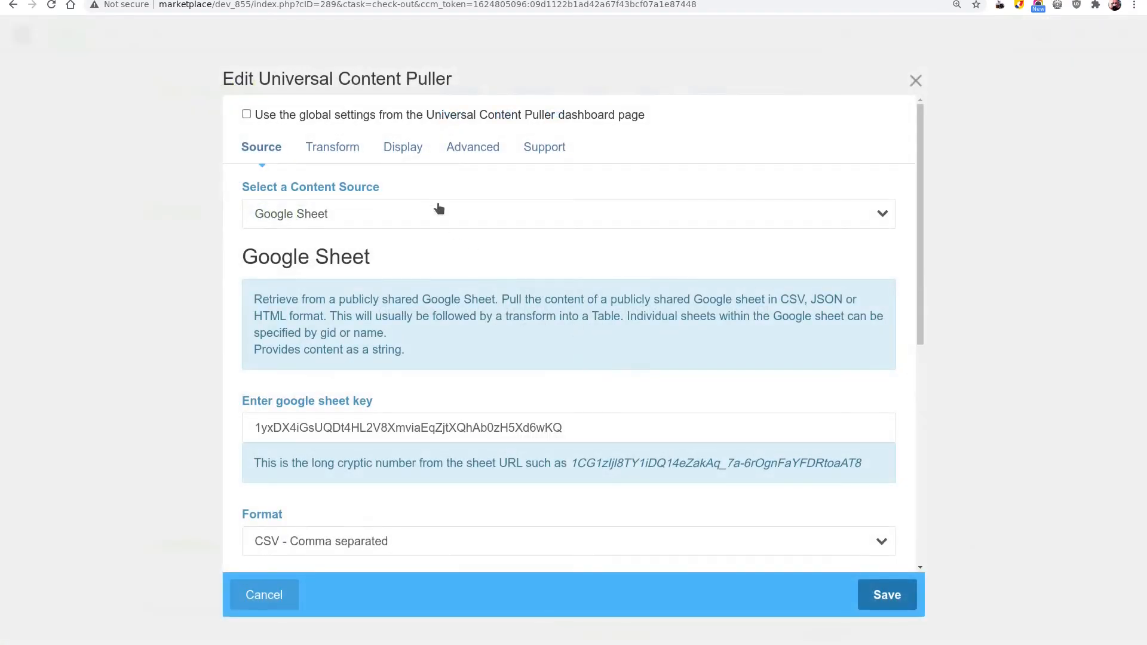
left_click(410, 146)
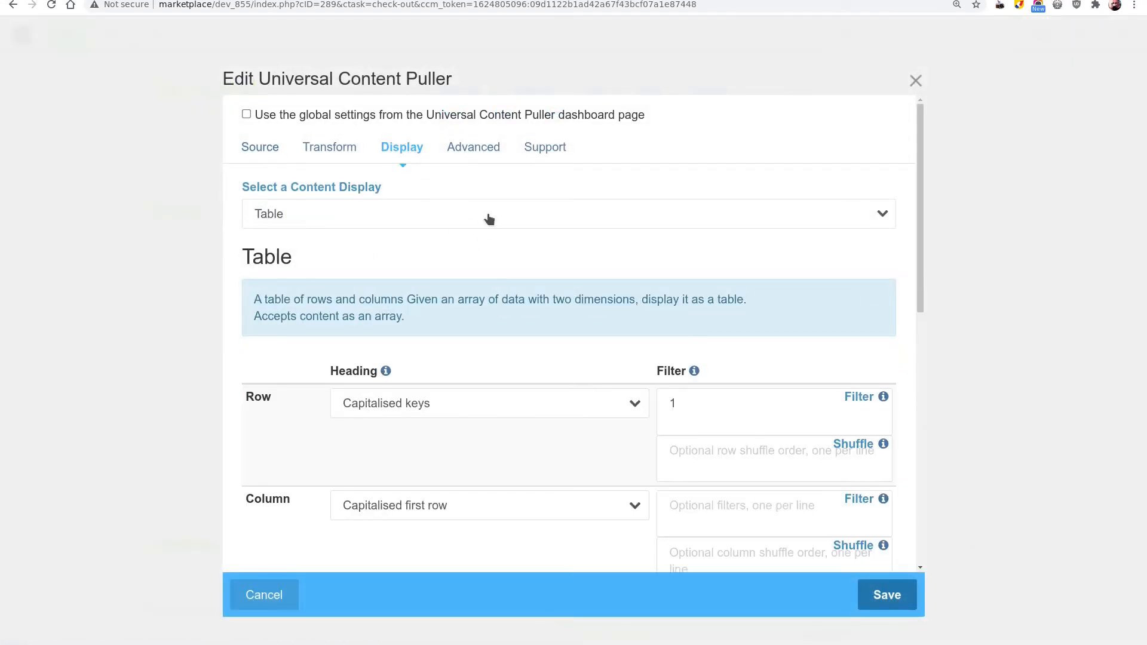
left_click(558, 213)
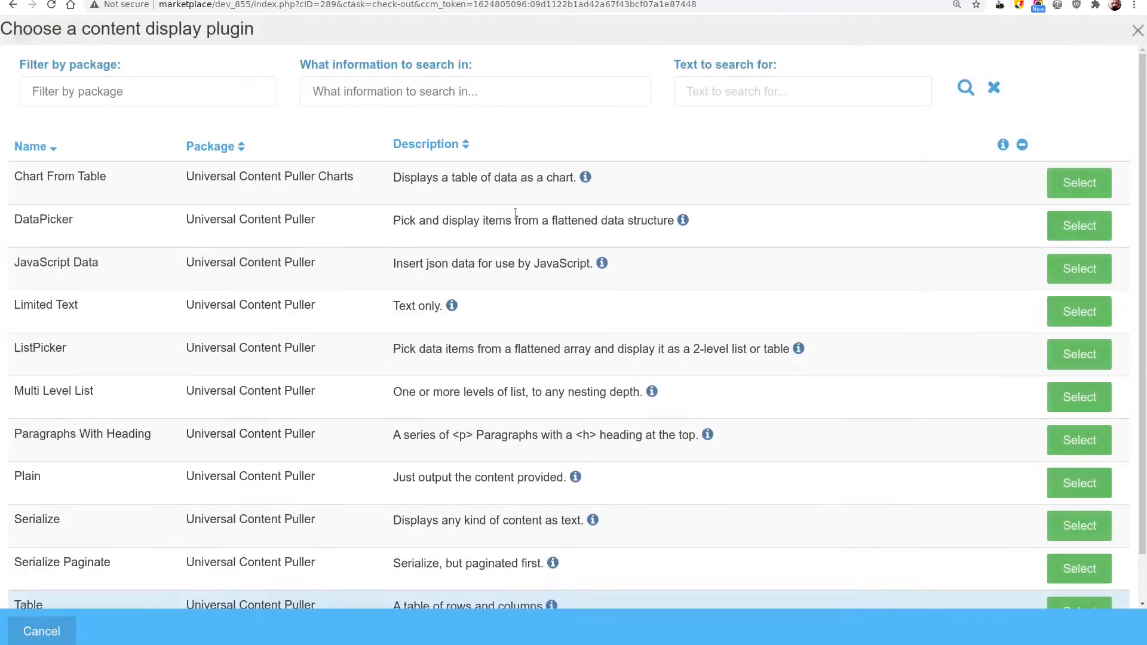
left_click(1057, 181)
- Set the chart type to Bar column heading +Y rows
scroll(481, 401, "down", 3)
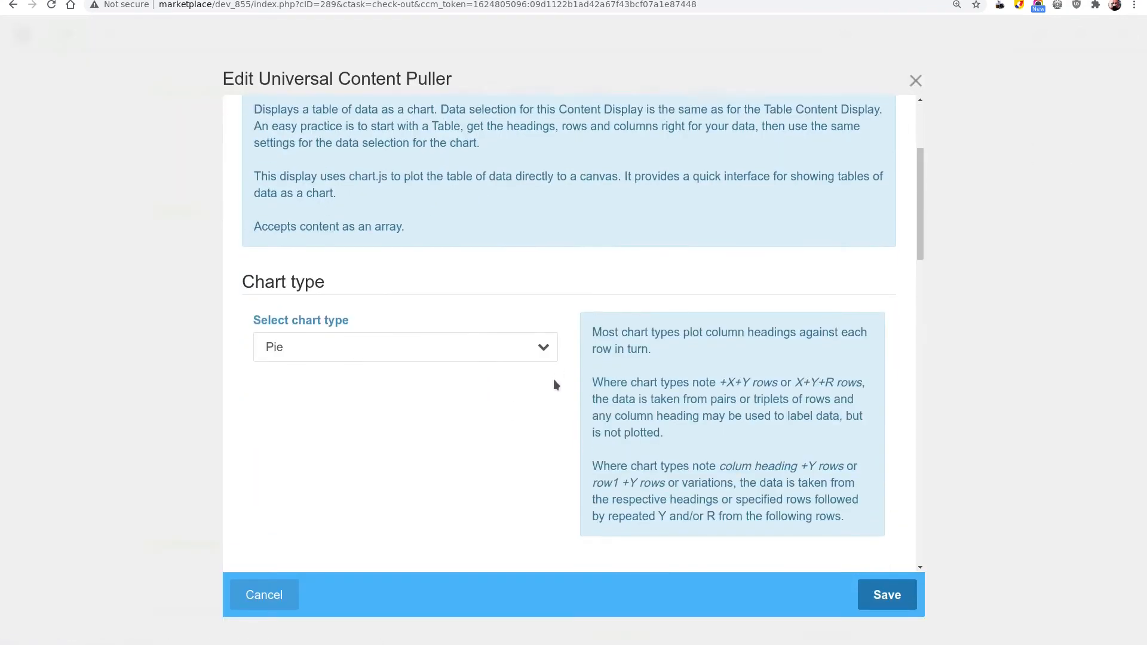
left_click(542, 347)
left_click(496, 435)
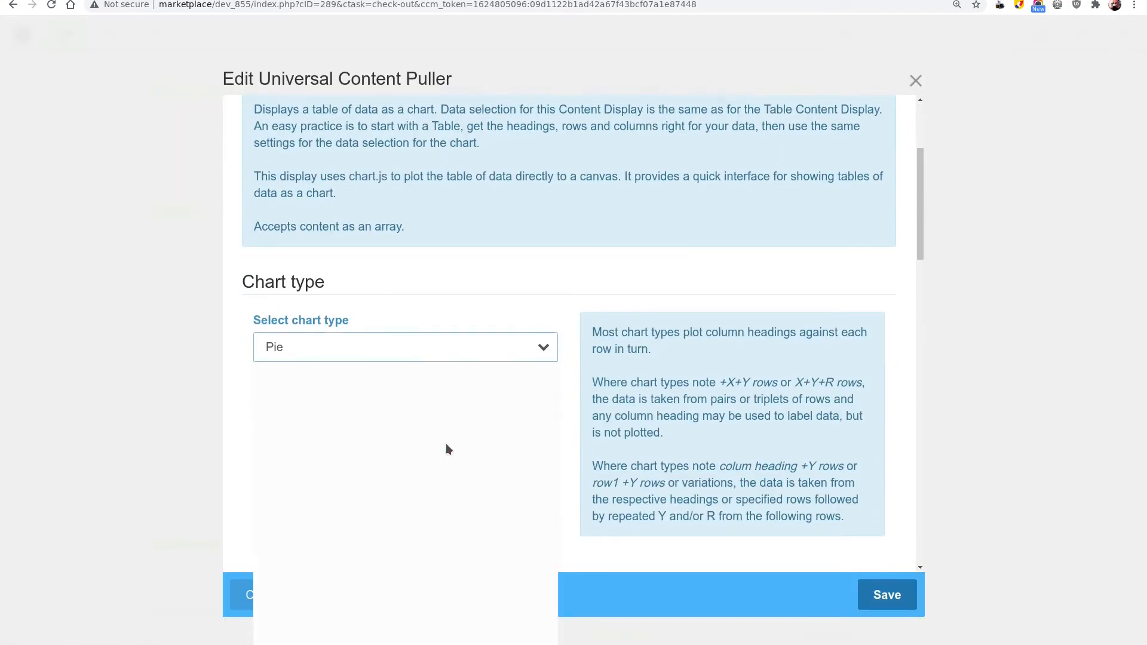
- Set the chart canvas height to 60% and the canvas padding to 10 px
scroll(503, 412, "down", 3)
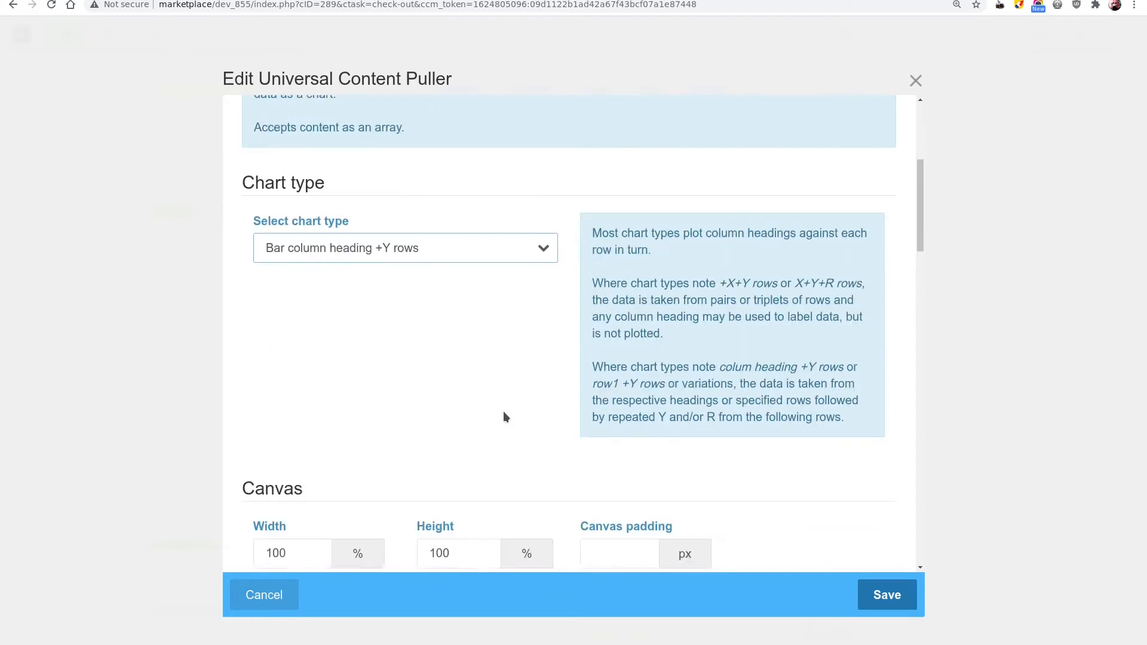
scroll(496, 373, "down", 1)
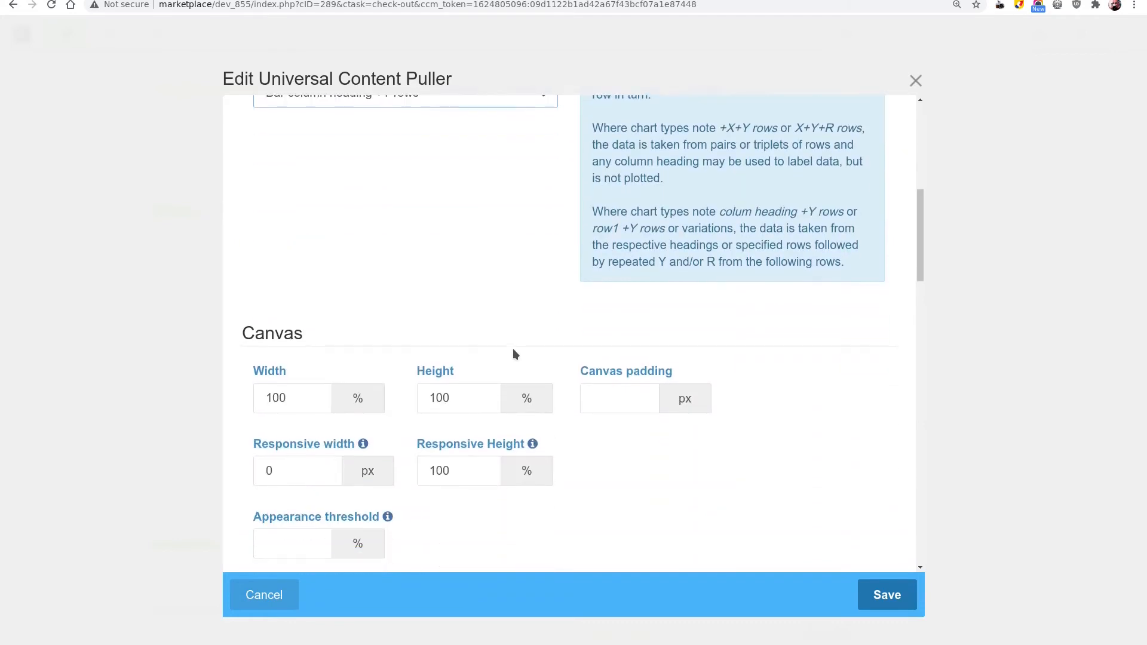
scroll(512, 368, "down", 2)
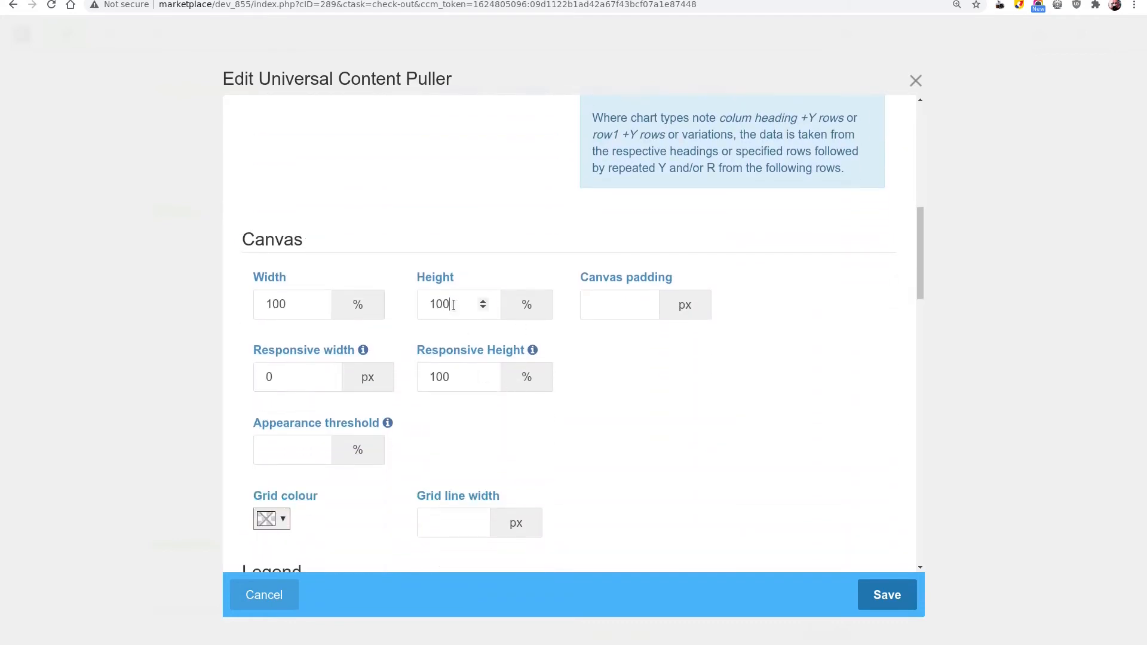
left_click_drag(452, 305, 409, 306)
type("60")
left_click(599, 307)
type("10")
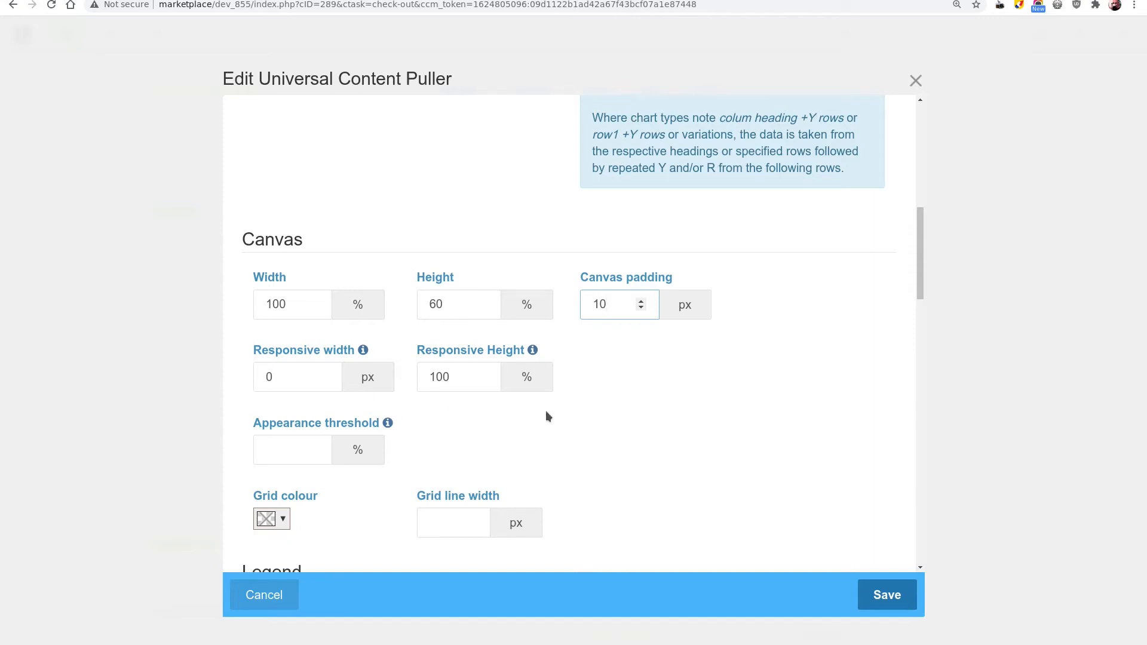
scroll(546, 410, "down", 1)
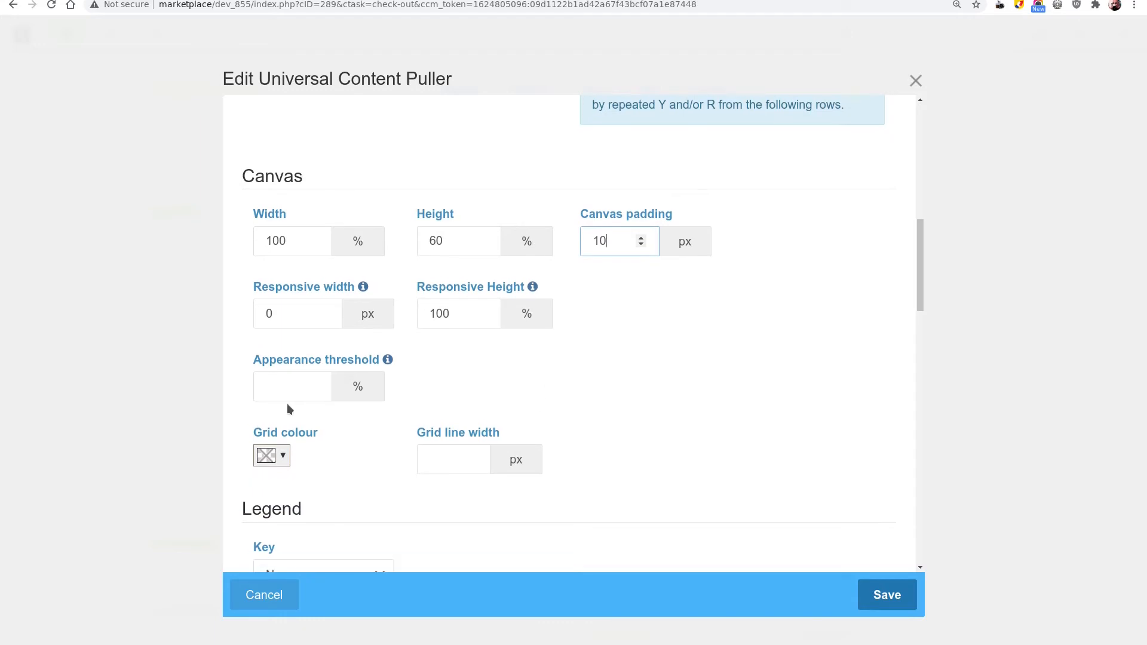
- Set the canvas appearance threshold to 50% and fill in the legends with Team for the column and Caps for the row
left_click(277, 388)
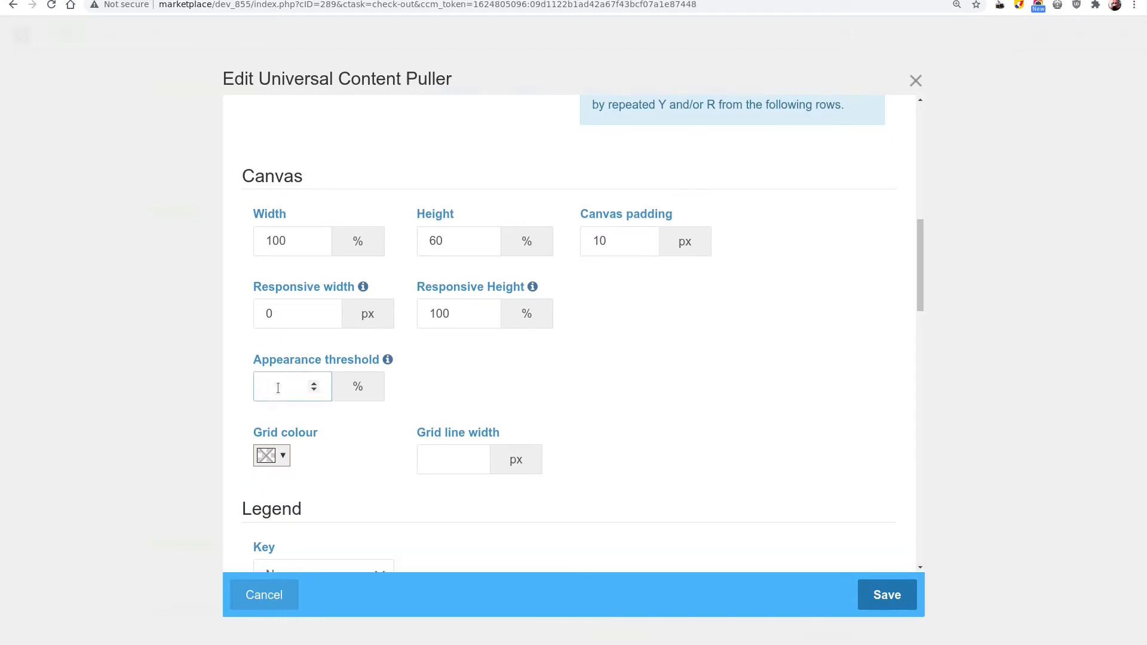
type("50")
scroll(526, 428, "down", 2)
scroll(555, 369, "down", 2)
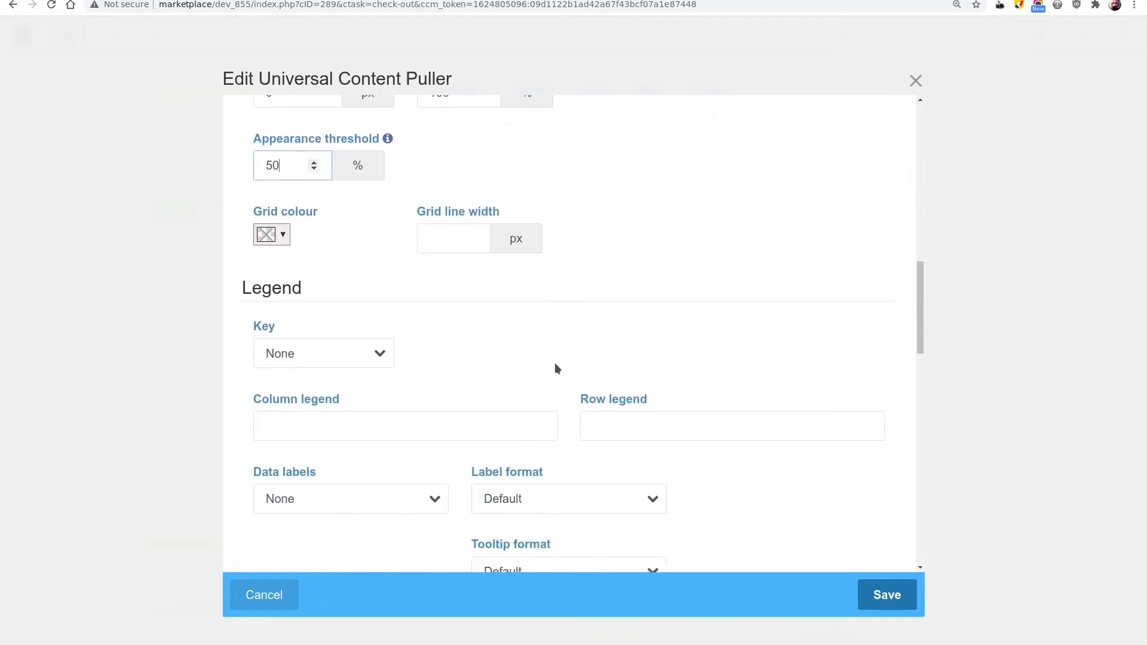
scroll(554, 369, "down", 3)
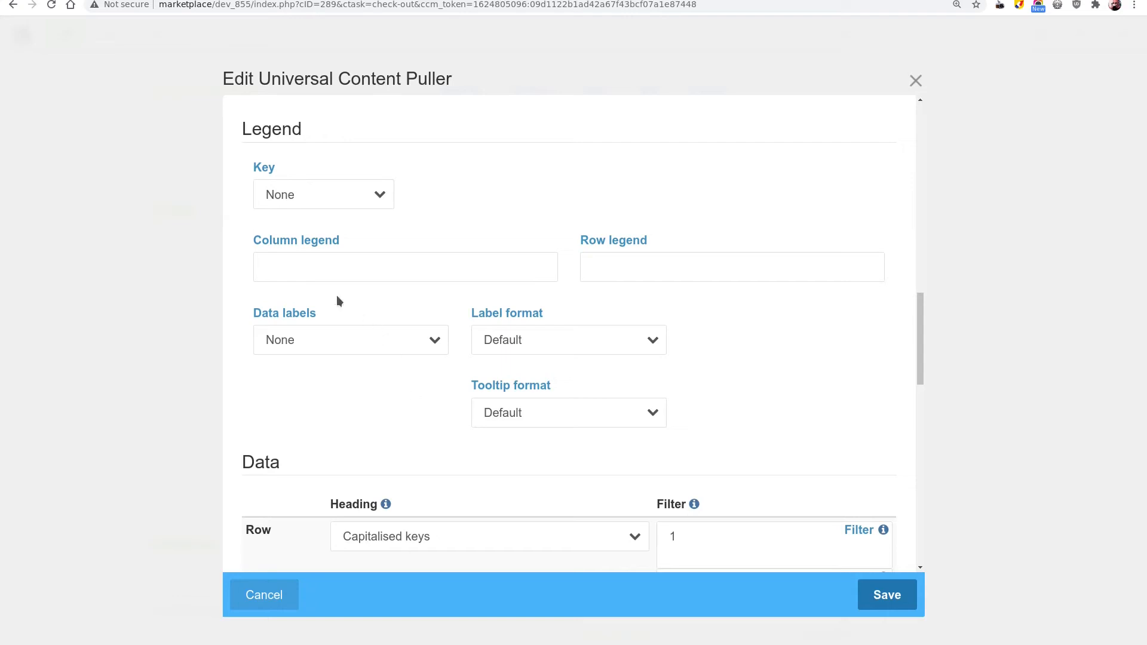
left_click(278, 266)
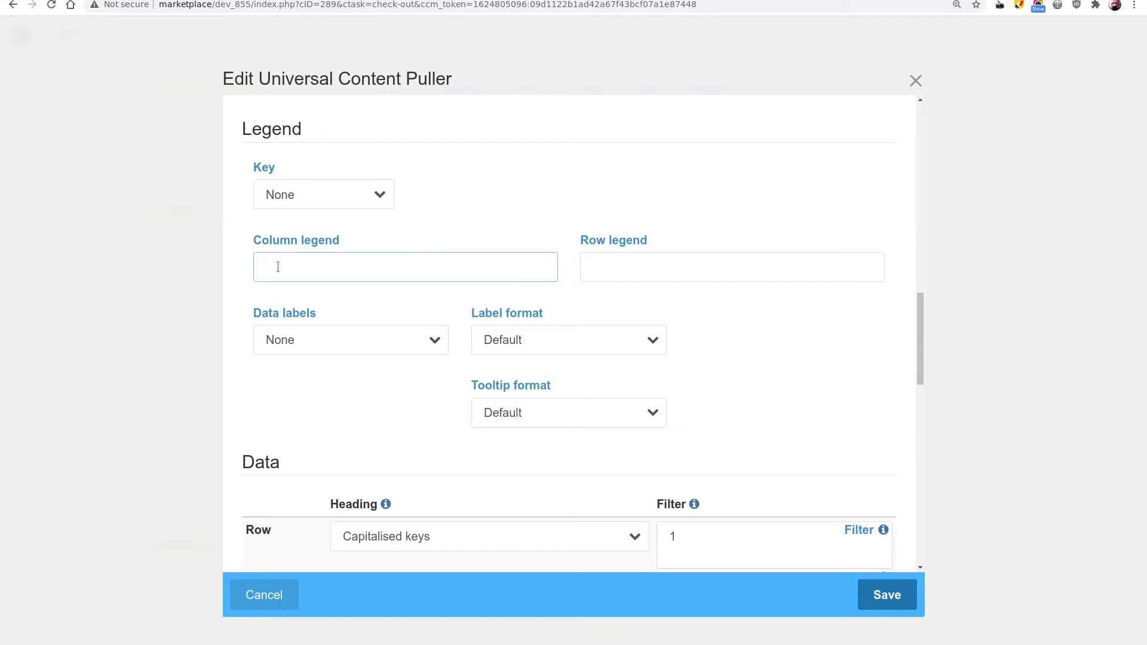
type("Team")
left_click(607, 264)
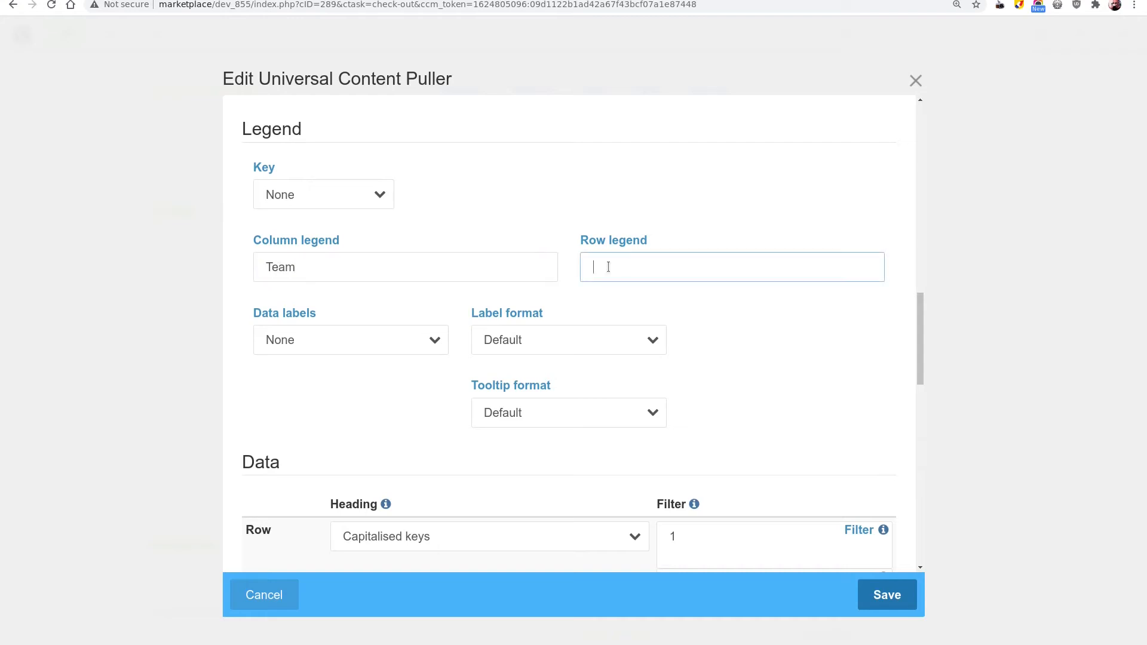
type("Caps")
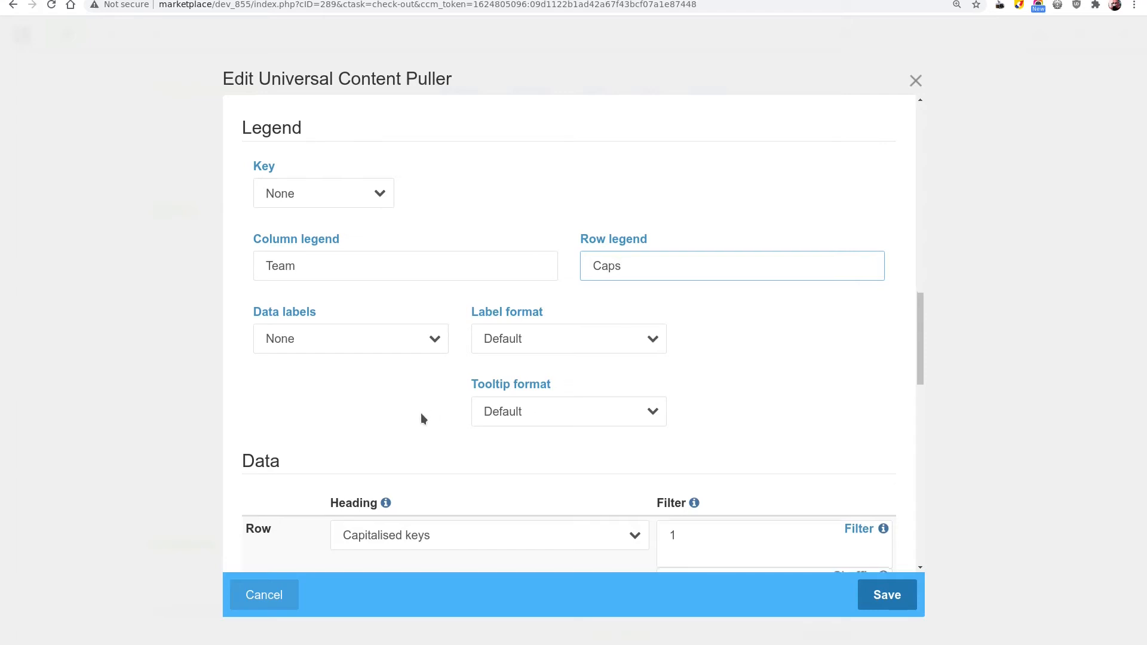
- Import the copied list of RGB colours as the border colours for bars, lines and areas, replacing the suggested colours
scroll(478, 397, "down", 2)
scroll(575, 378, "down", 1)
scroll(588, 376, "down", 2)
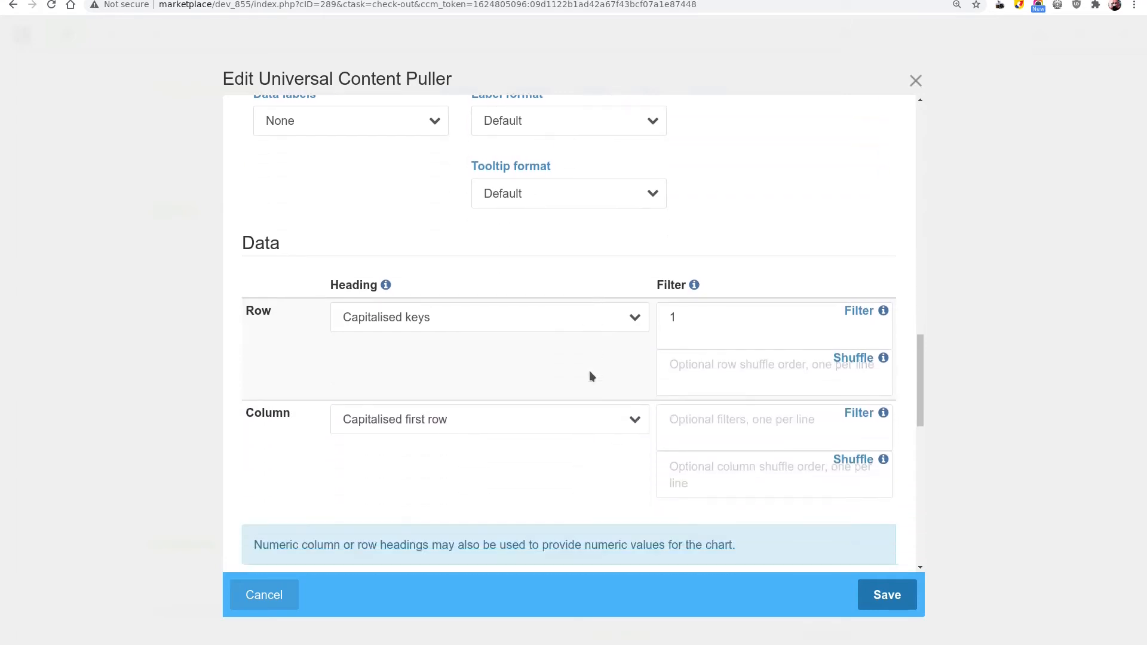
scroll(589, 376, "down", 2)
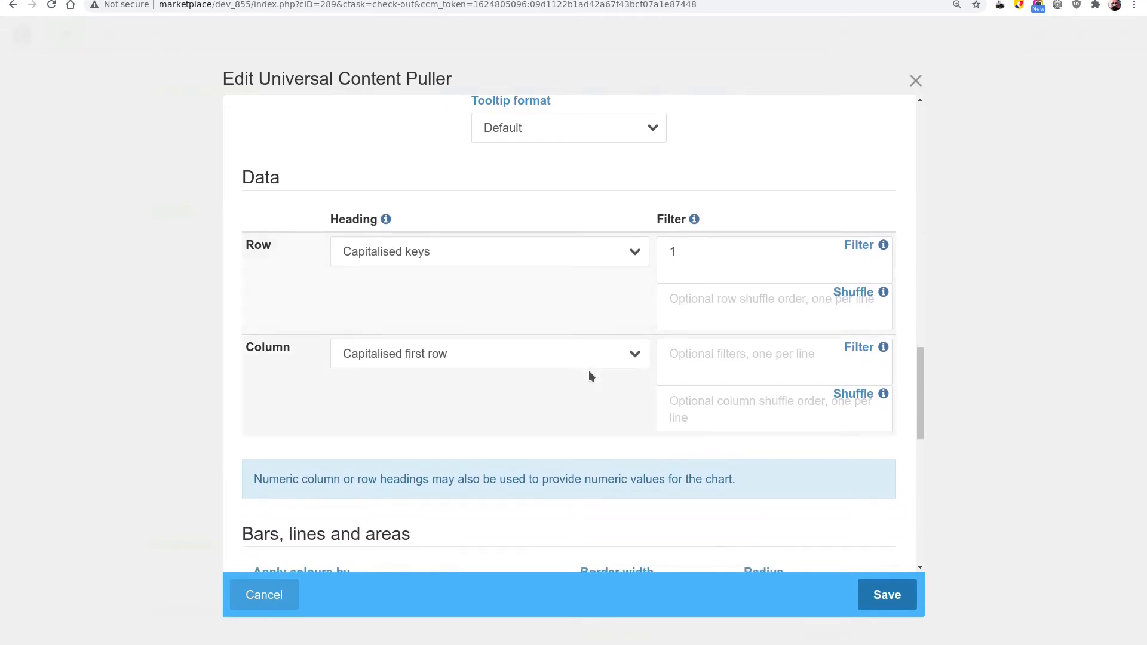
scroll(589, 372, "down", 1)
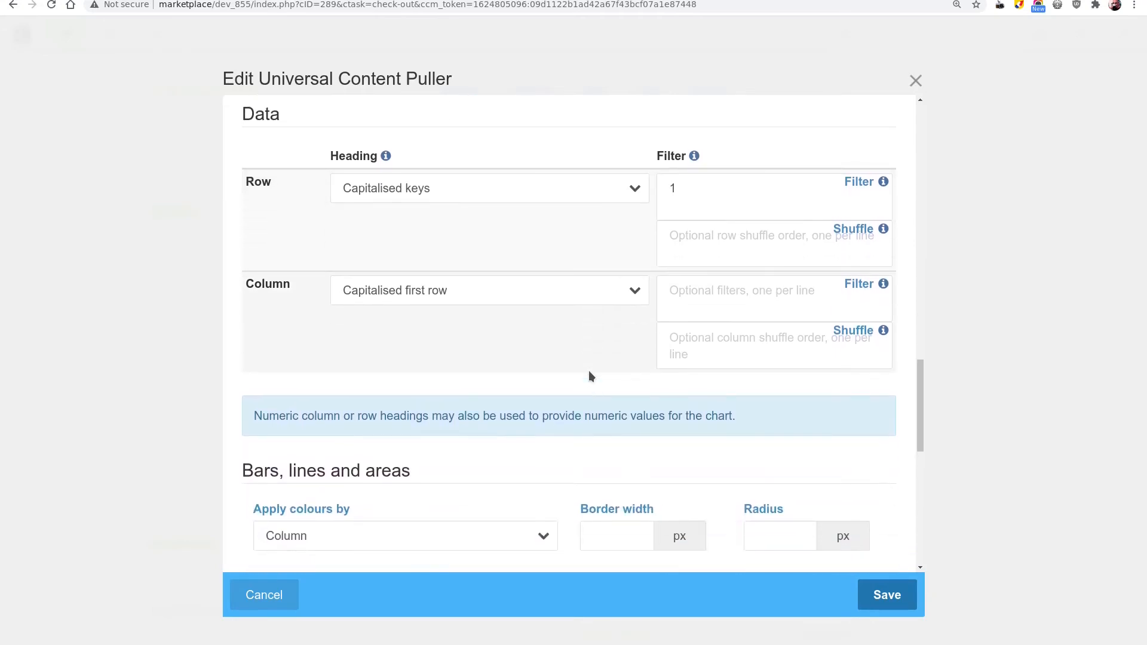
scroll(589, 376, "down", 3)
scroll(553, 387, "down", 1)
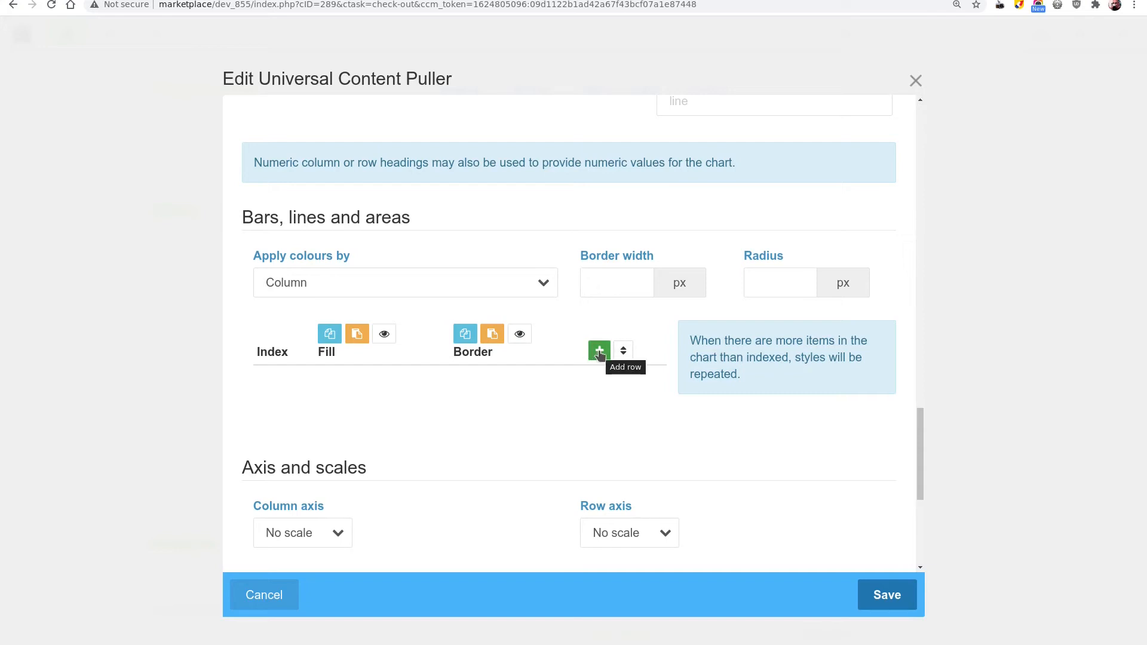
left_click(493, 340)
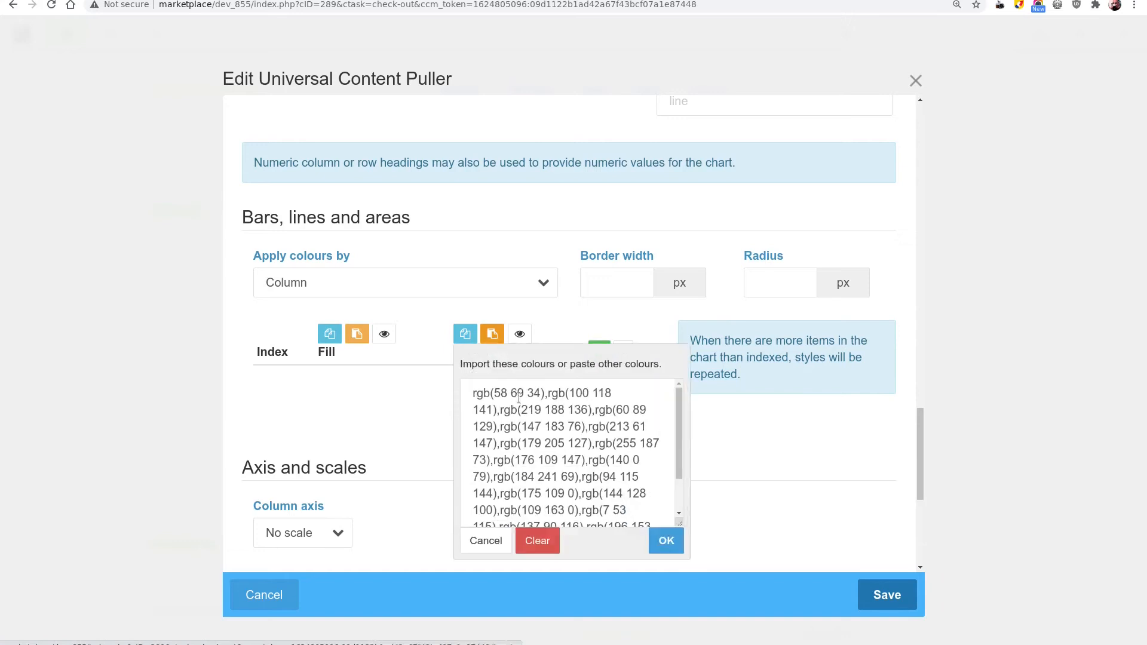
left_click(537, 541)
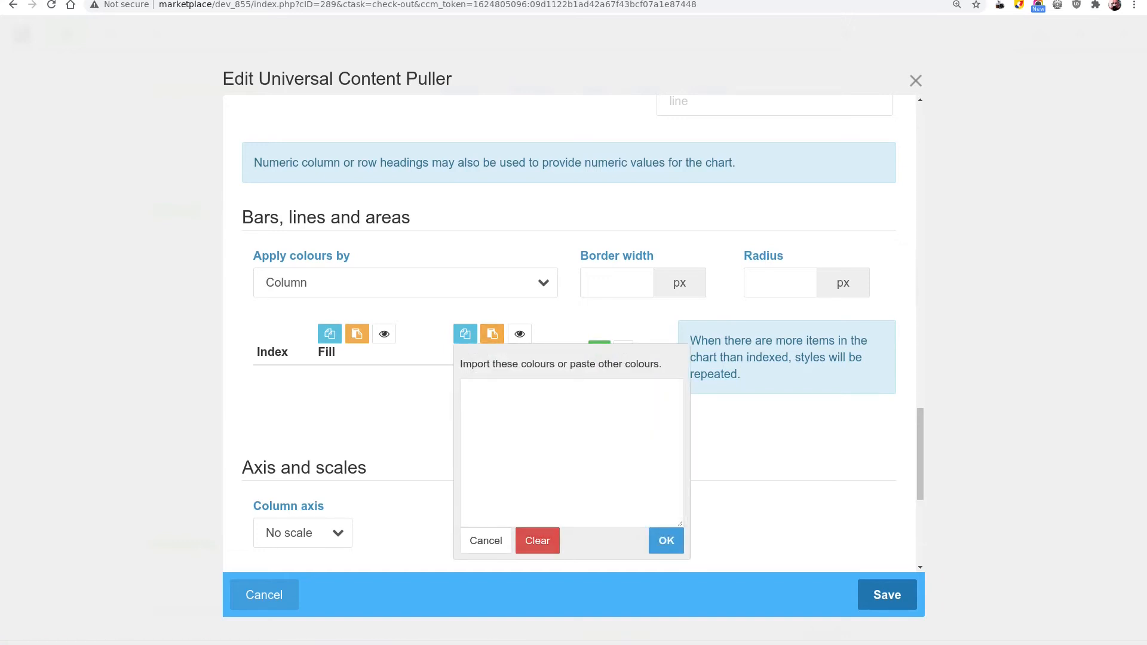
left_click(475, 390)
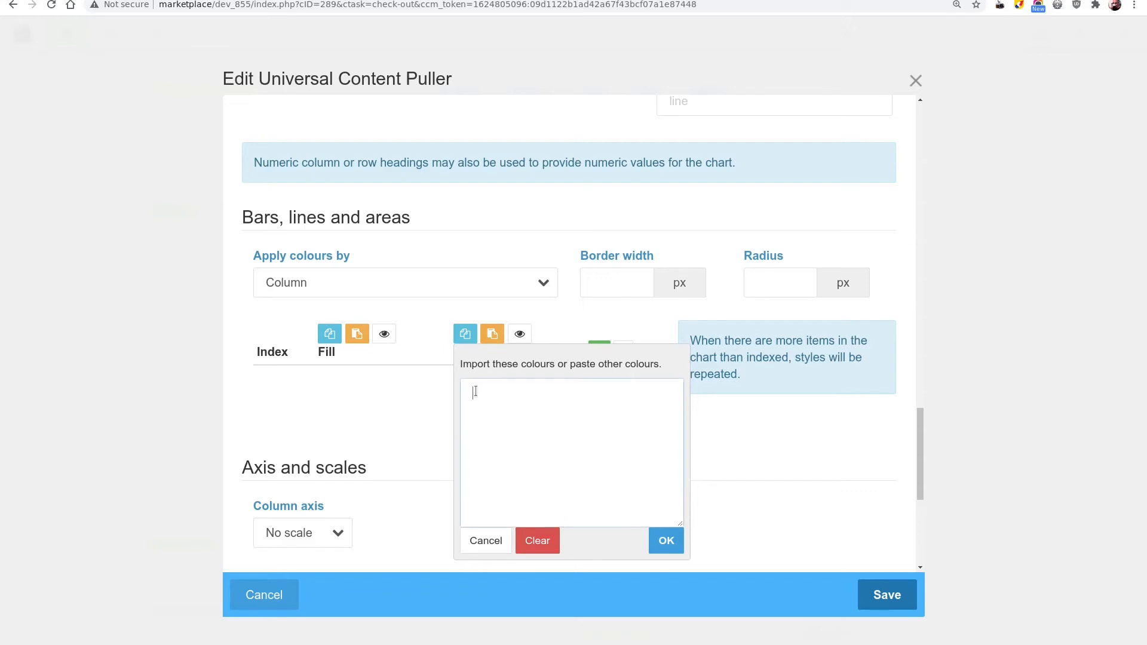
key("ctrl+v")
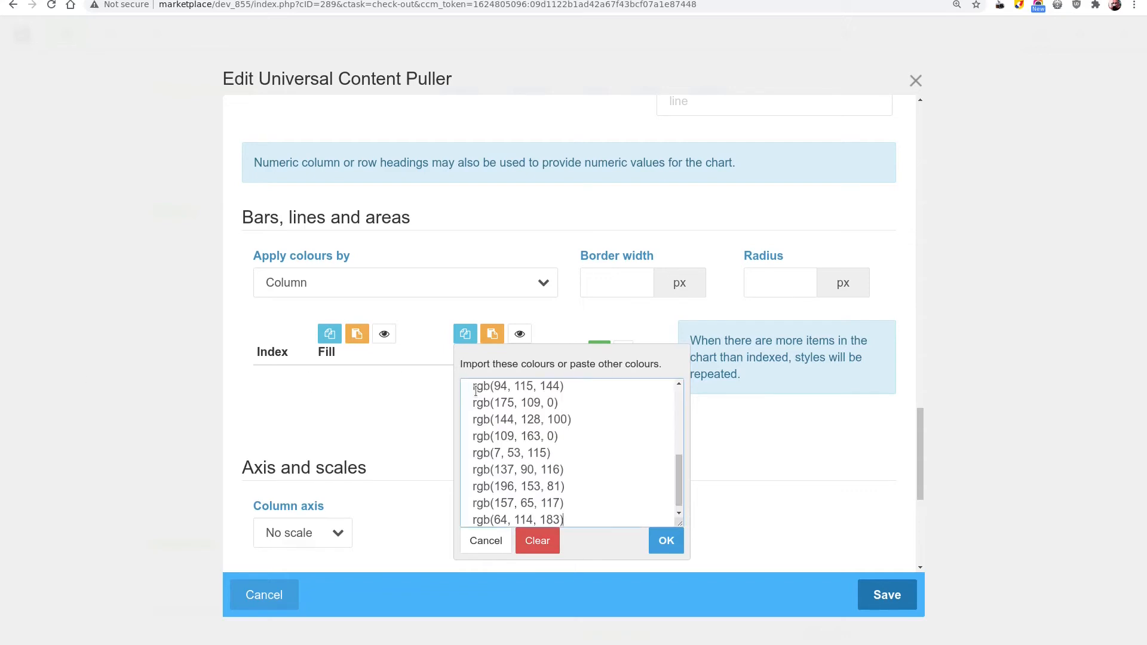
left_click(669, 543)
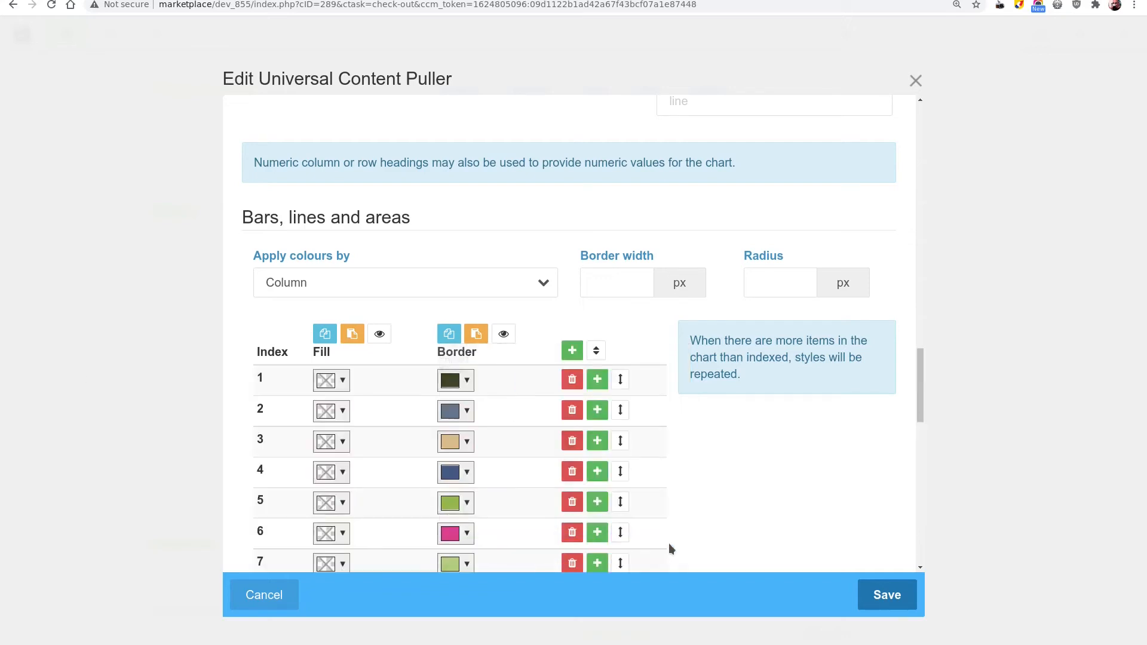
- Copy all the border colours to browser storage and import them as the fill colours
left_click(449, 334)
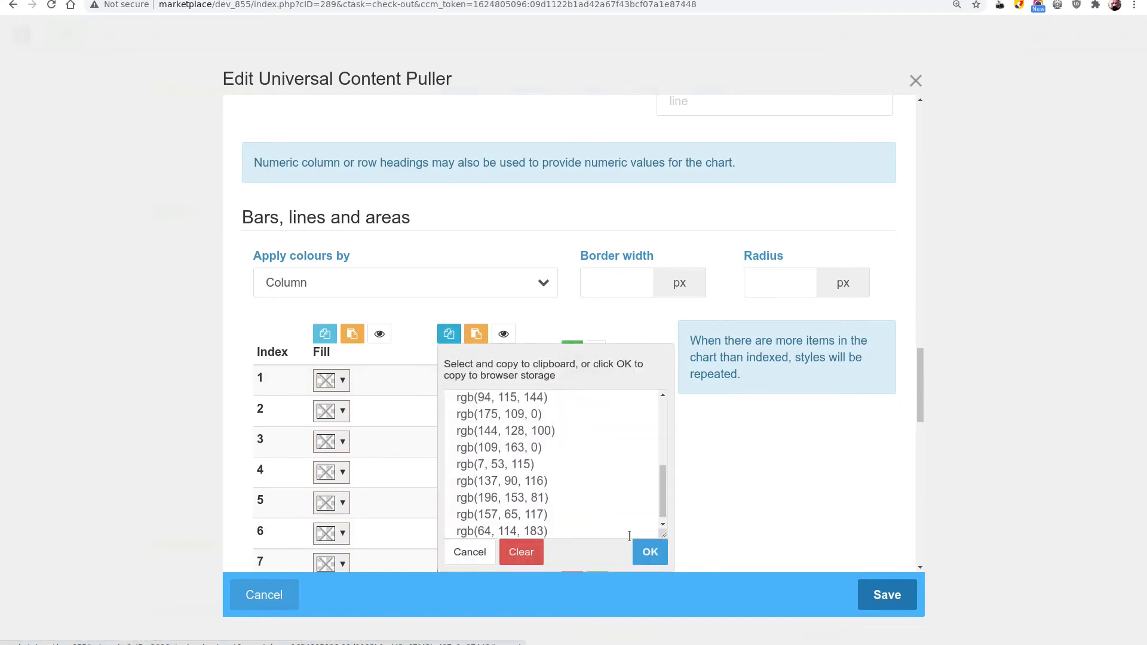
left_click(650, 554)
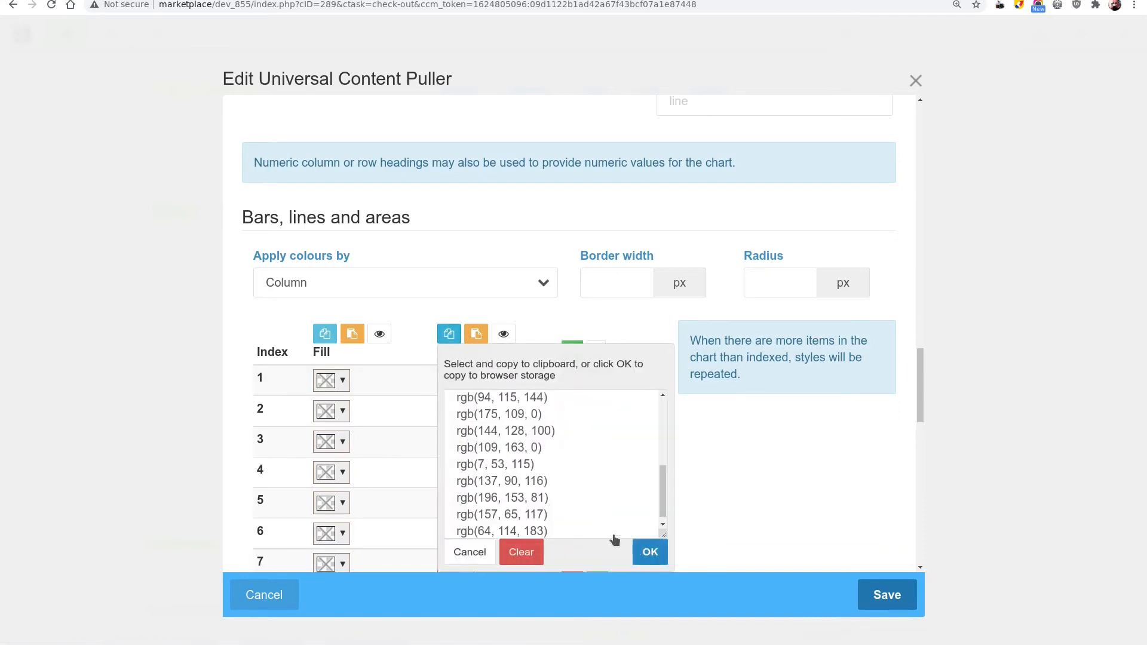
left_click(352, 334)
left_click(533, 547)
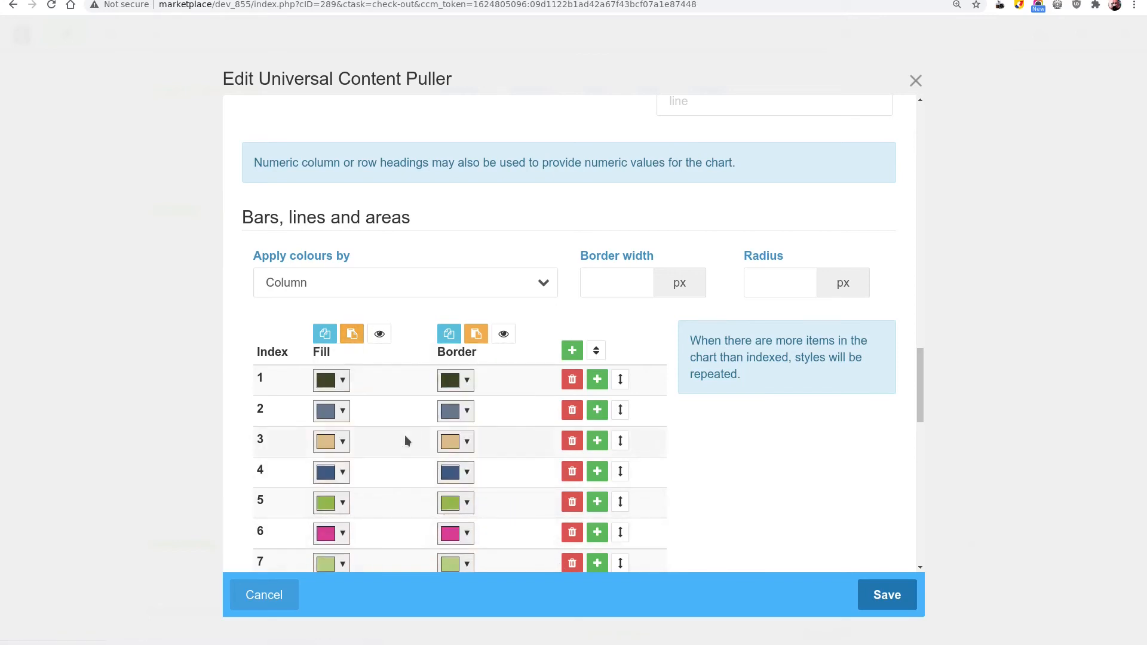
- Lighten all the fill colours in bulk, about three quarters of the way from the midpoint towards Lighter
scroll(358, 361, "down", 1)
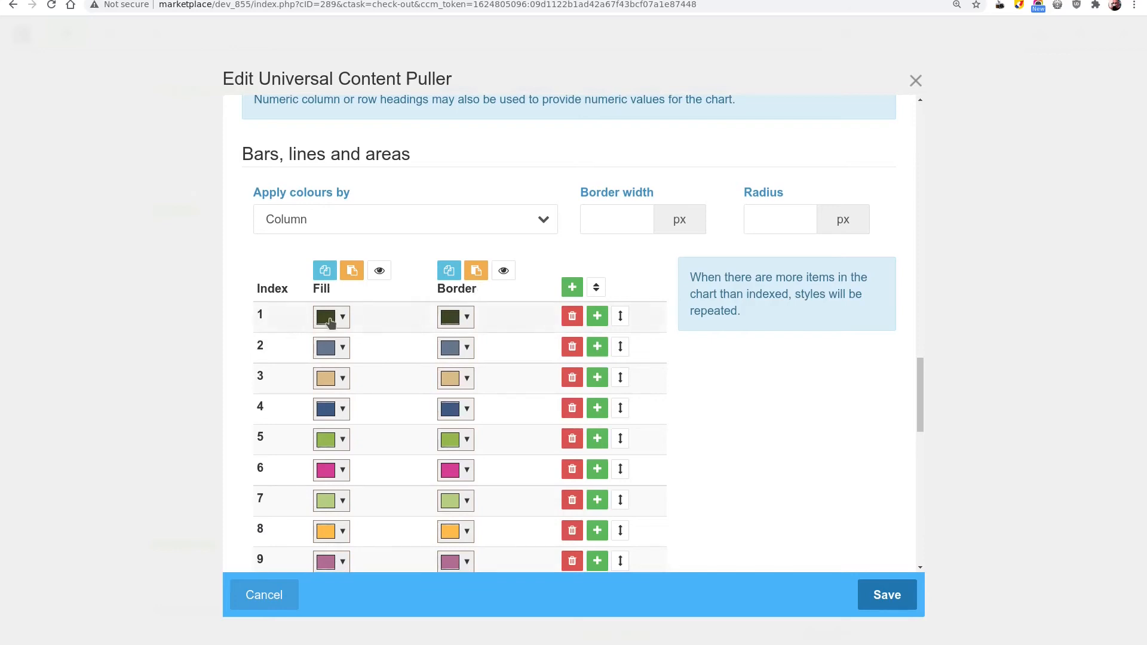
left_click(381, 273)
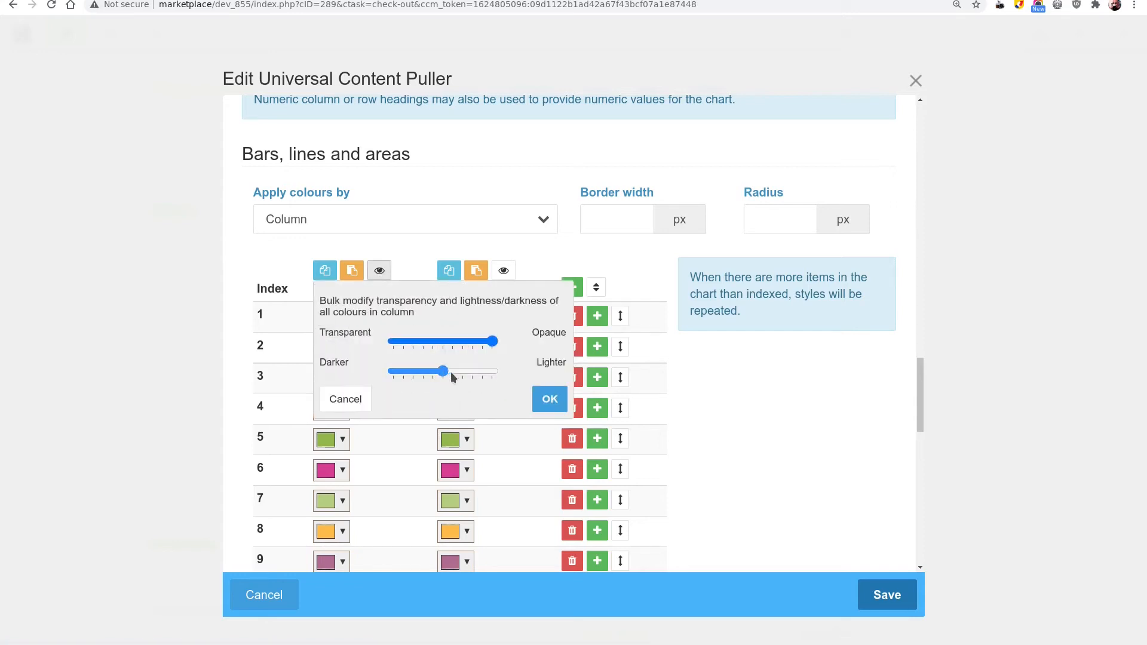
left_click_drag(452, 372, 480, 371)
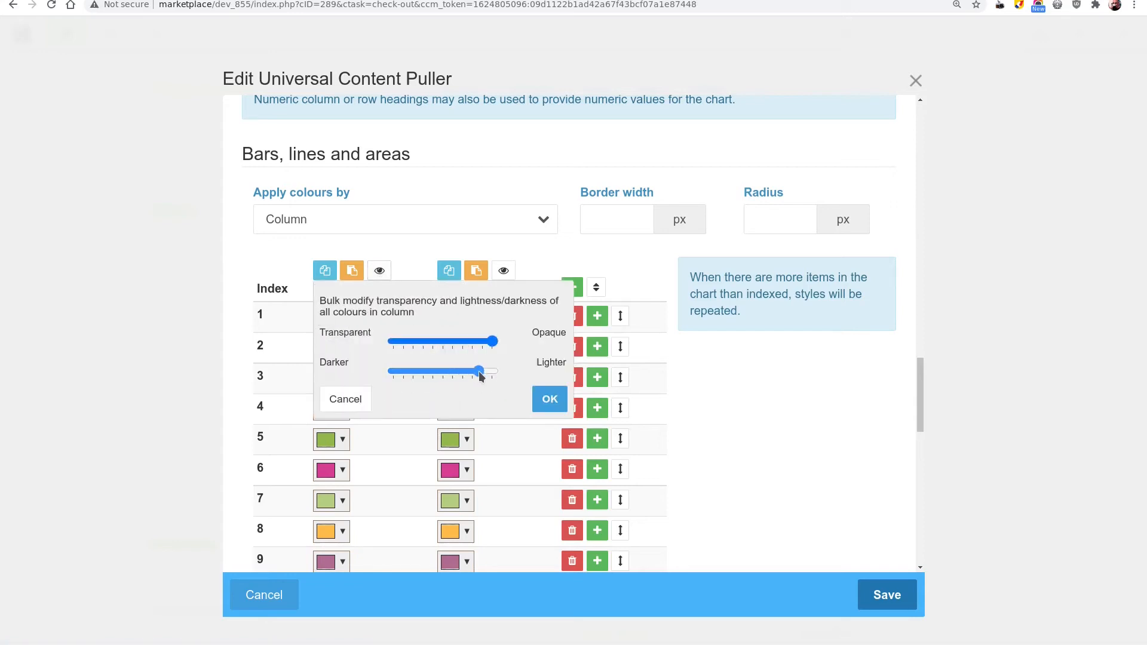
left_click(545, 398)
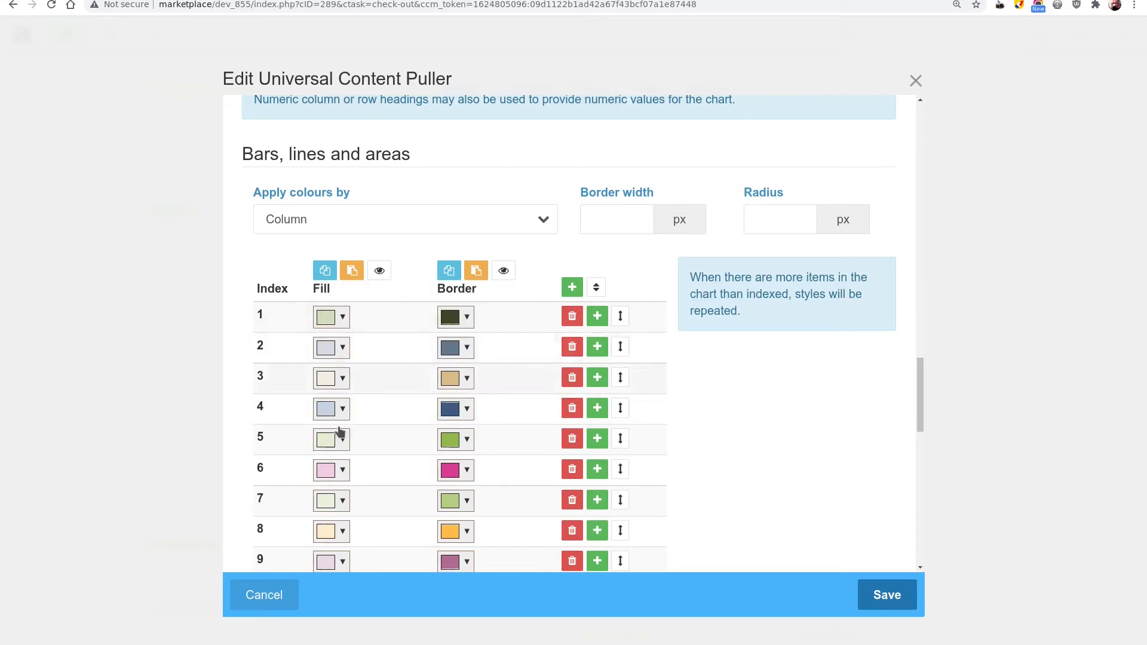
- Set the bars' border width to 2 px and their radius to 2 px
left_click(603, 227)
type("2")
left_click(745, 218)
type("2")
- Set the row axis to Show scale and the column axis to Offset scale
scroll(734, 442, "down", 5)
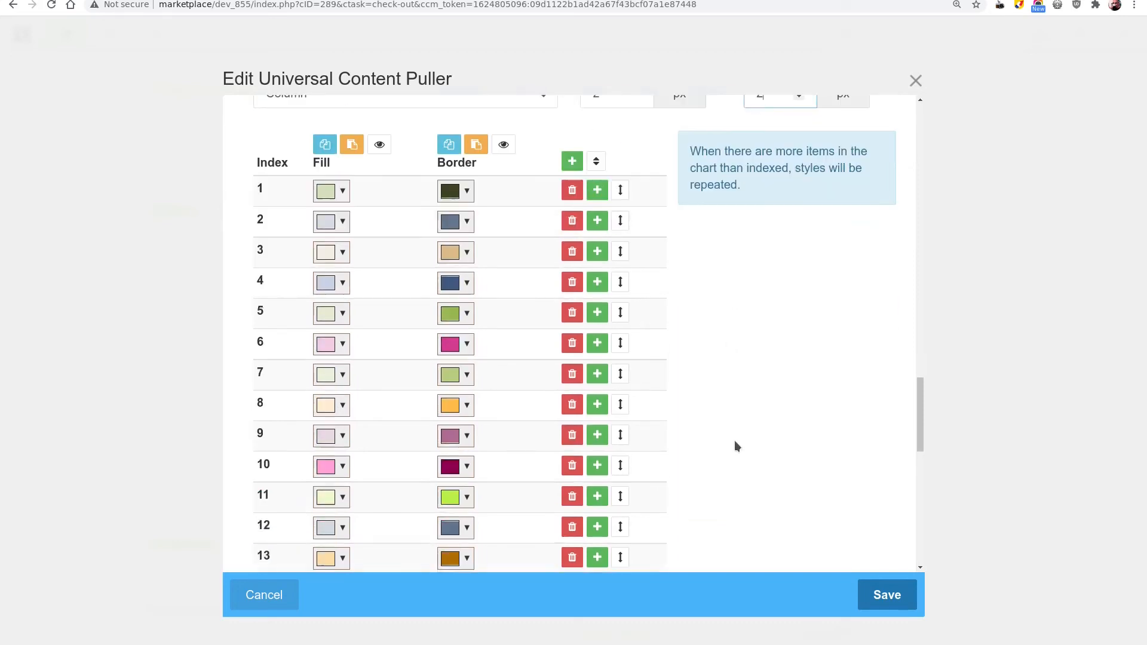
scroll(735, 442, "down", 6)
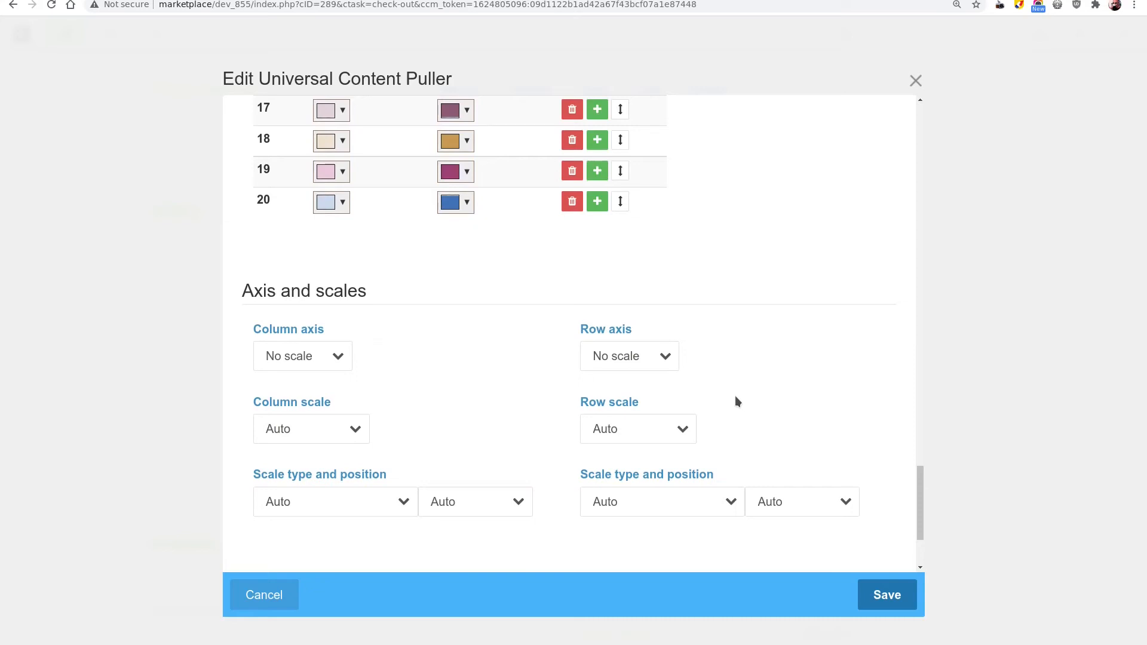
left_click(669, 358)
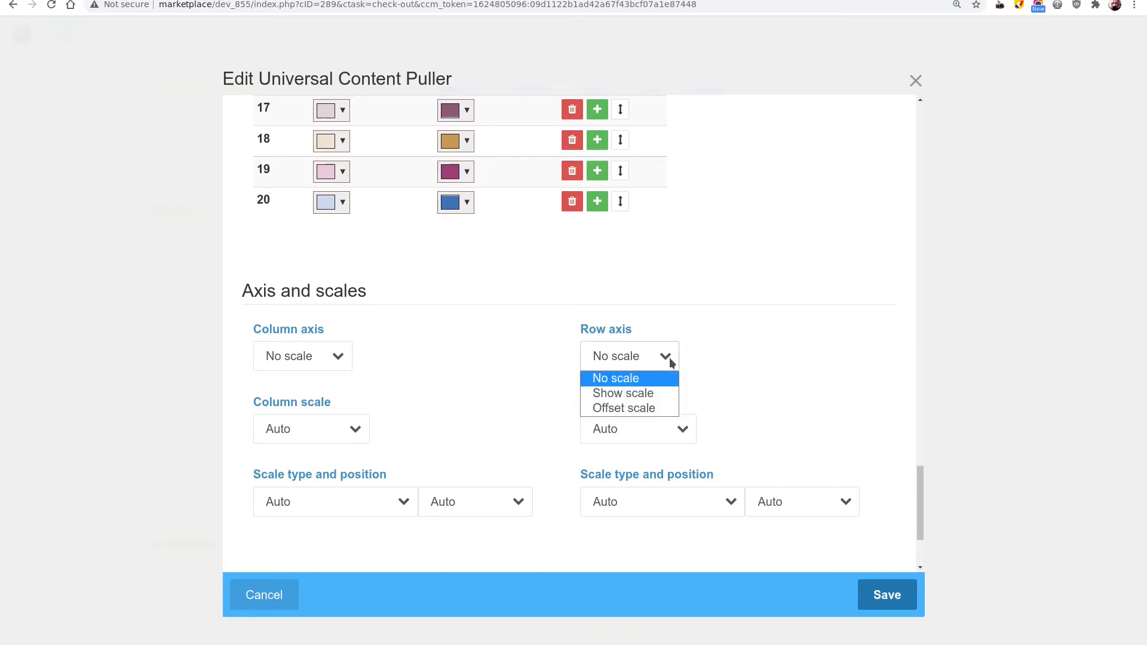
left_click(655, 395)
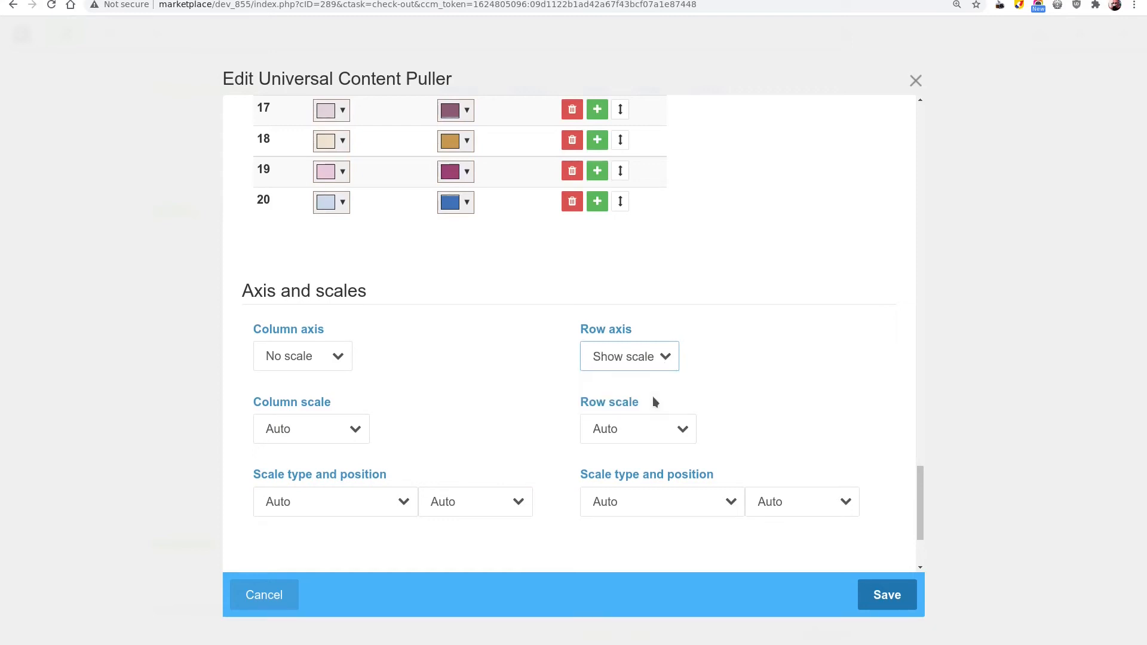
left_click(344, 360)
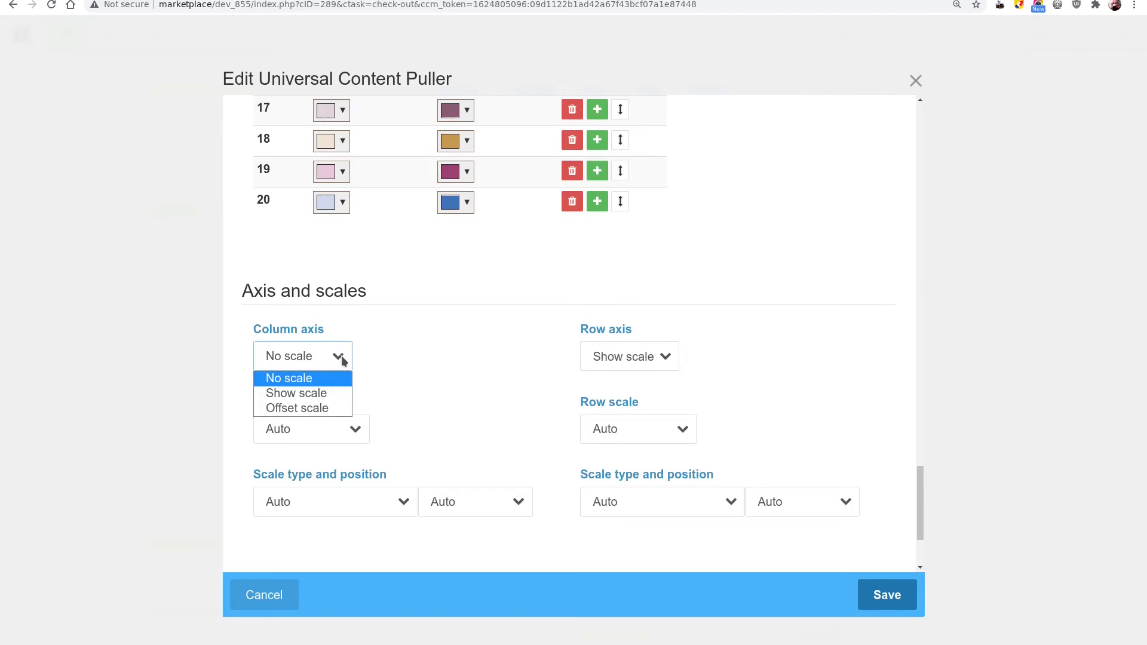
left_click(332, 409)
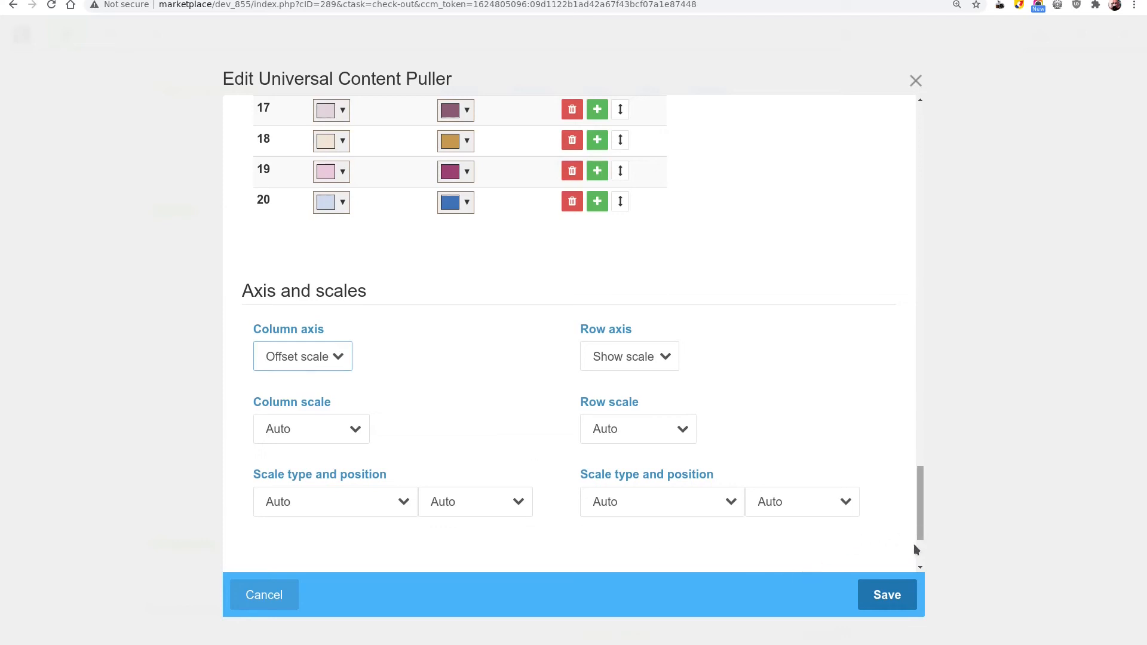
- Save the block settings and publish the page, checking the bar chart and its bar tooltips
left_click(887, 595)
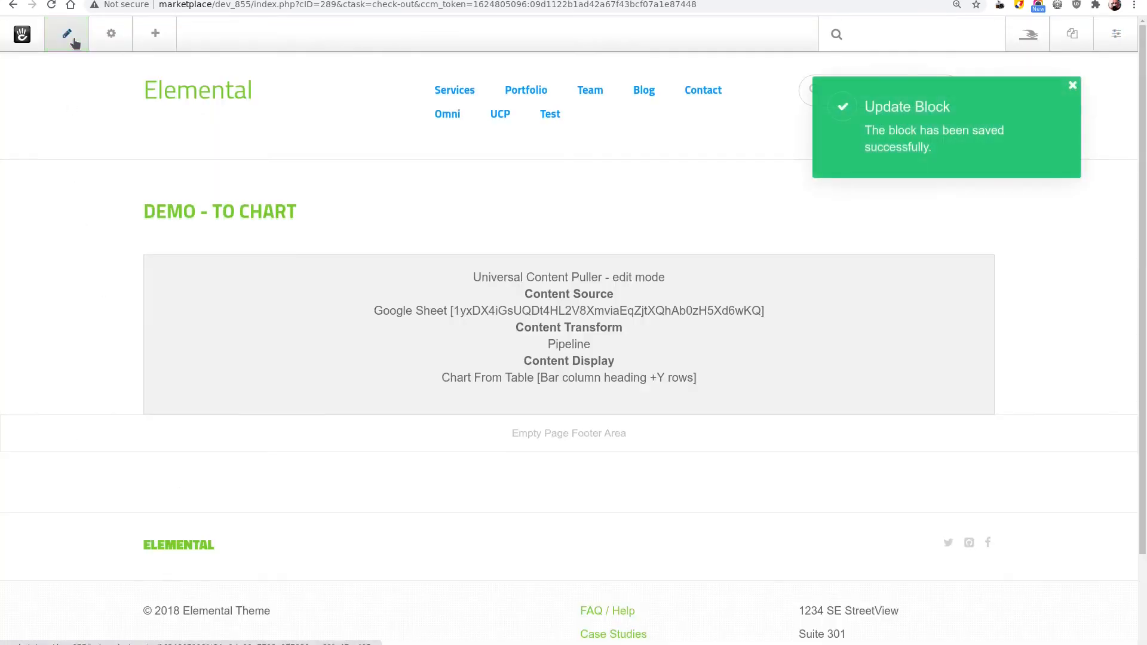
left_click(73, 39)
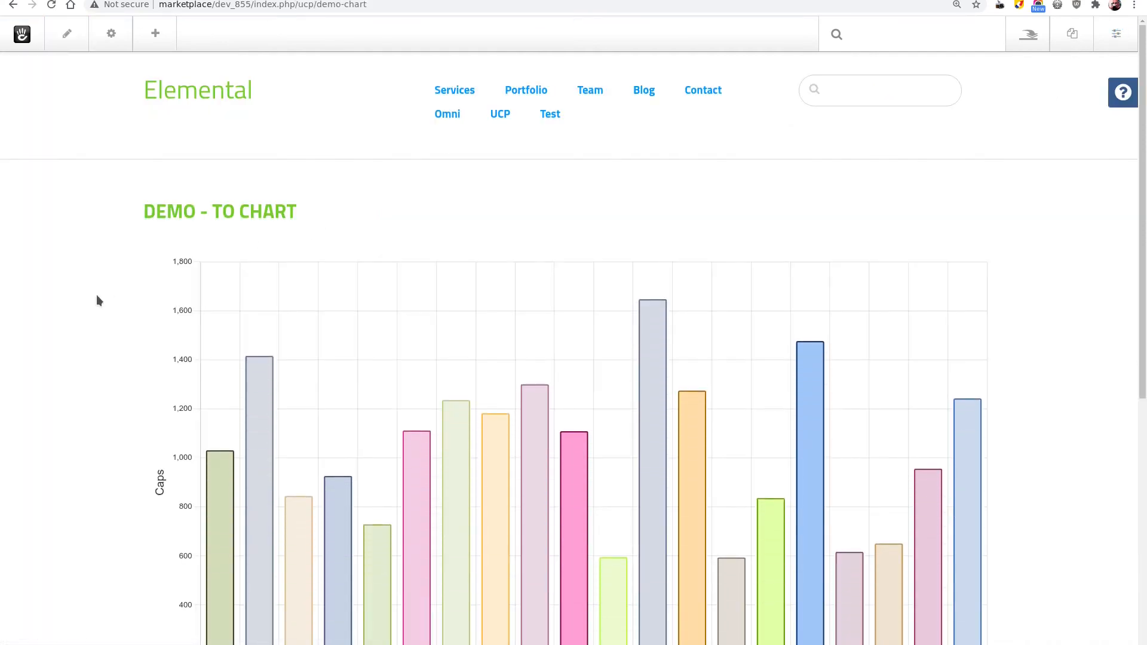
scroll(98, 297, "down", 2)
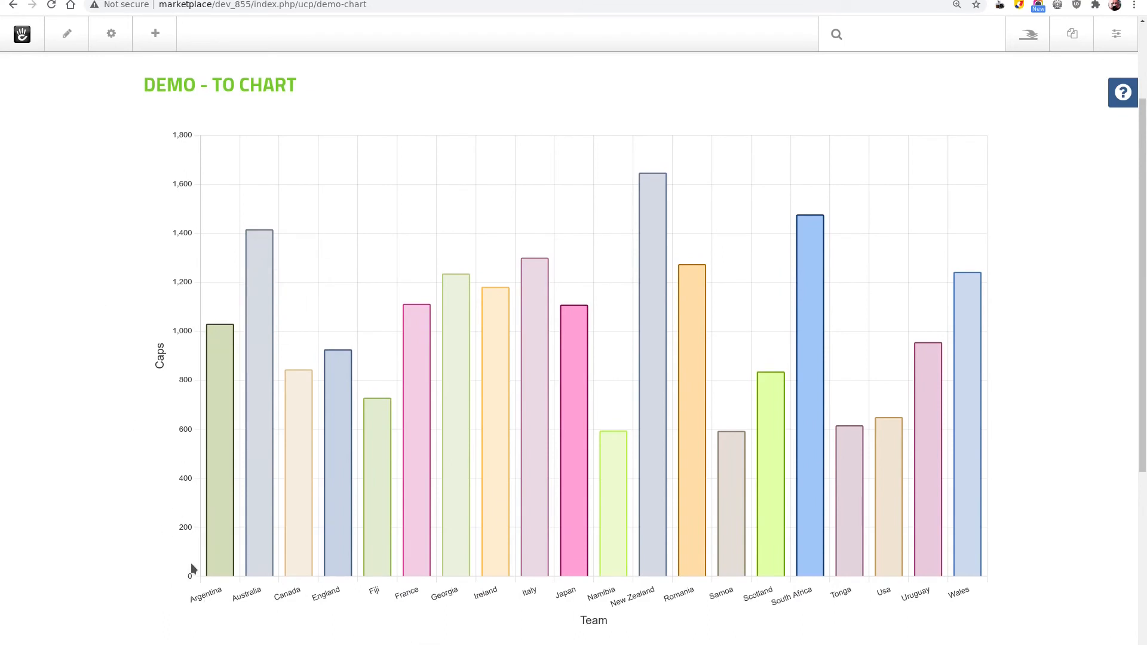
mouse_move(231, 540)
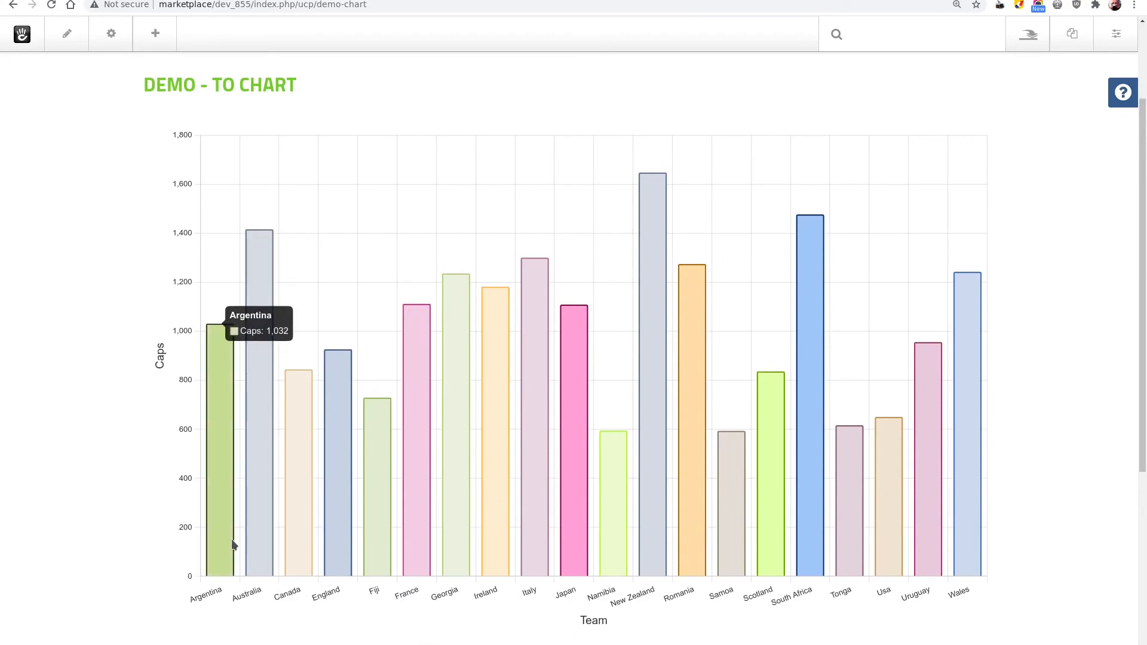
mouse_move(298, 544)
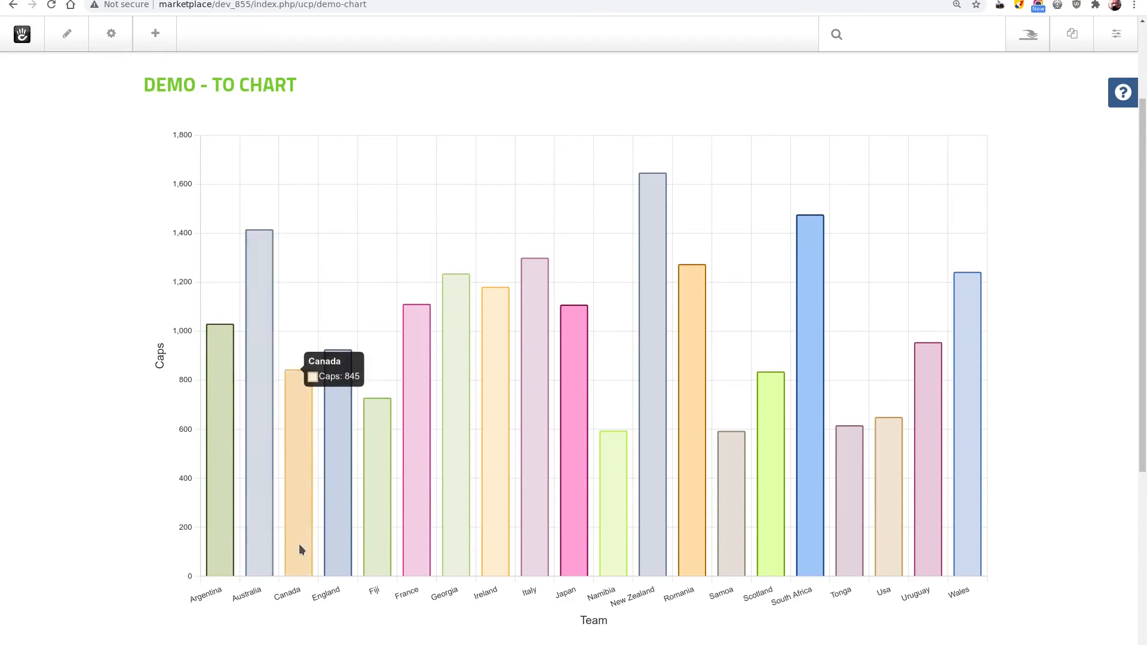
mouse_move(343, 546)
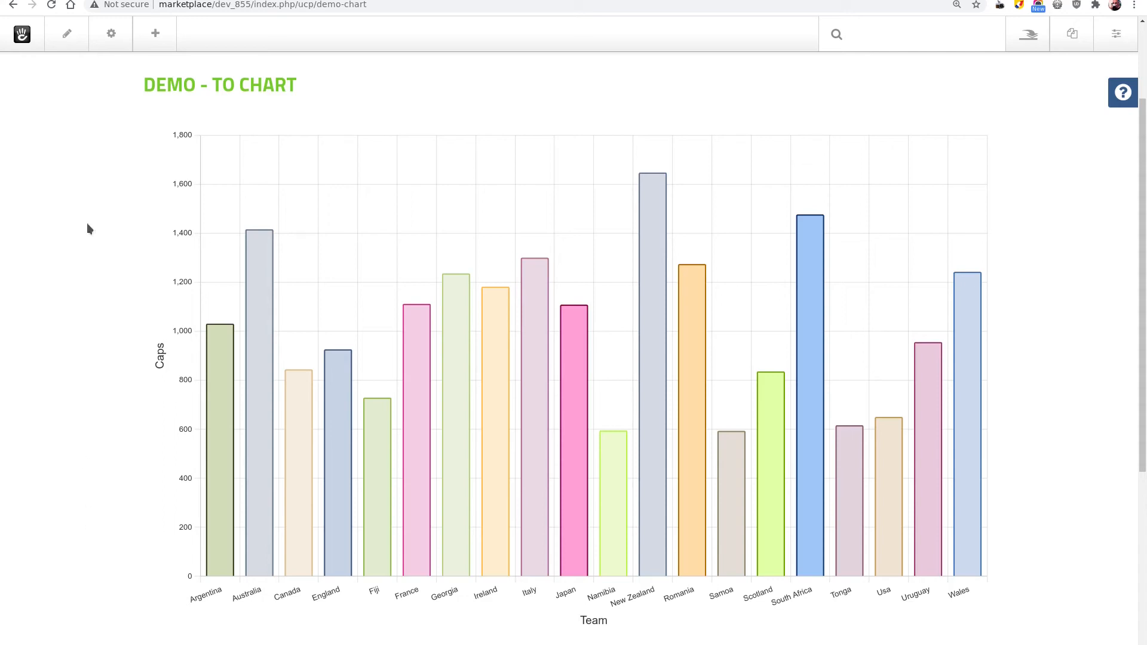
- Open the Universal Content Puller block for editing and set its chart data labels to Center
left_click(69, 34)
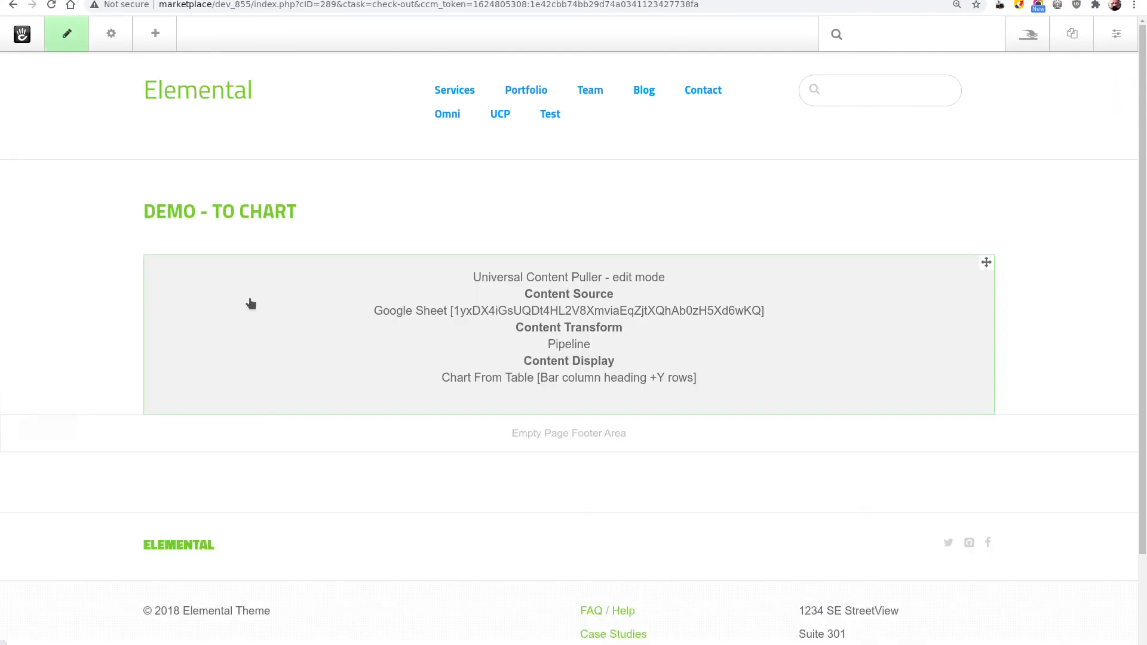
left_click(251, 304)
left_click(239, 318)
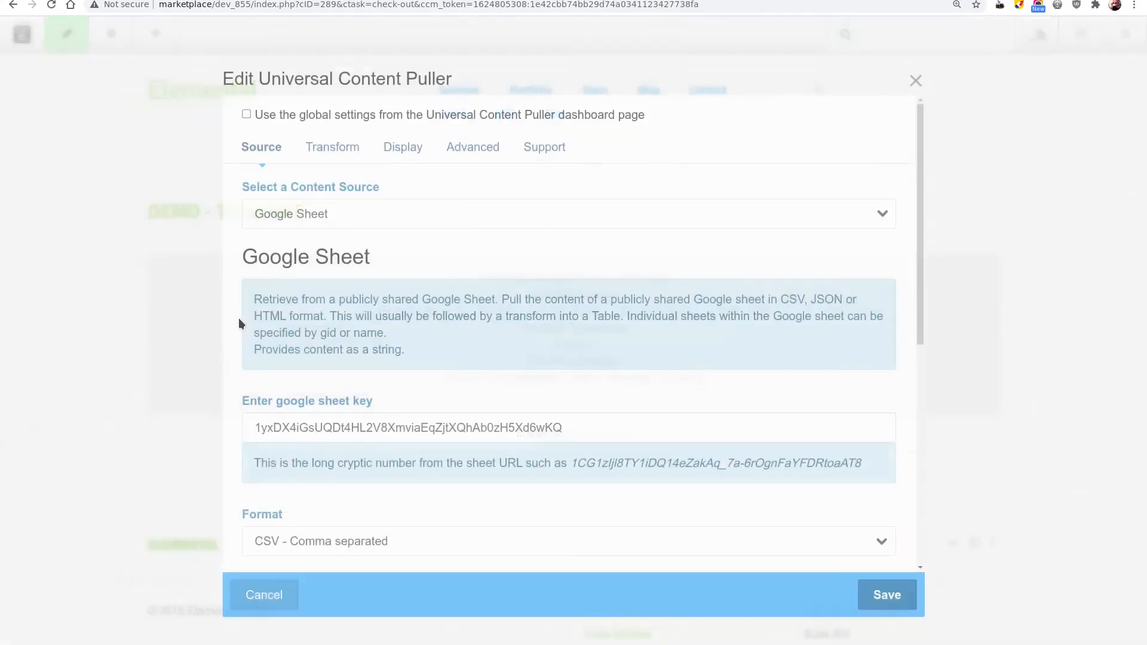
left_click(415, 149)
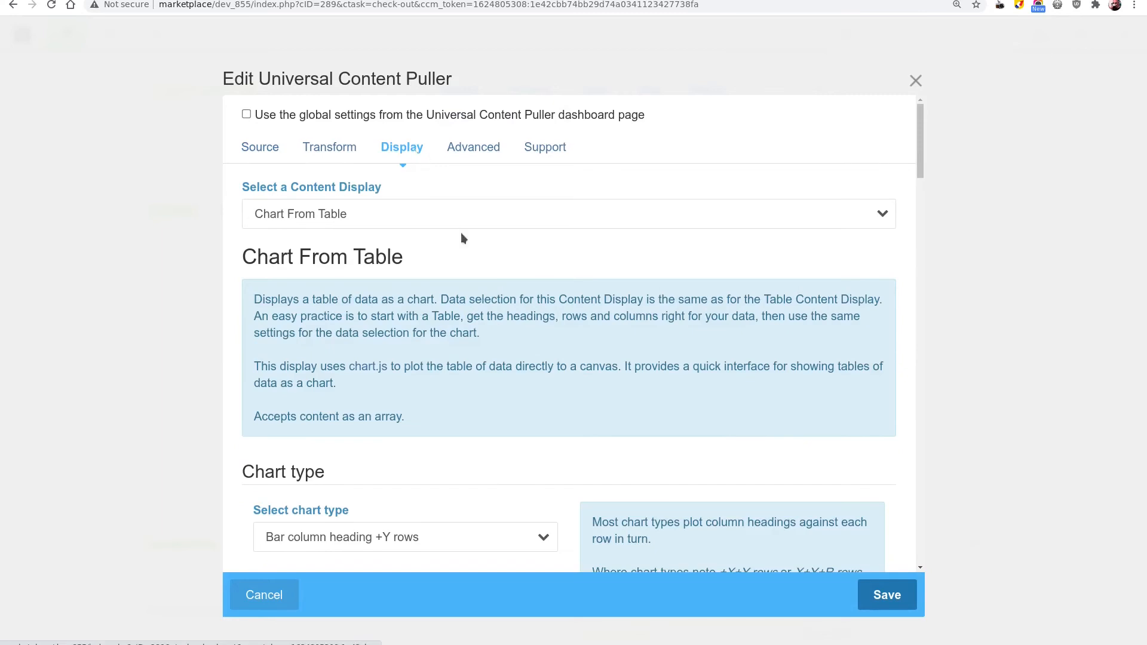
scroll(544, 381, "down", 5)
scroll(528, 390, "down", 8)
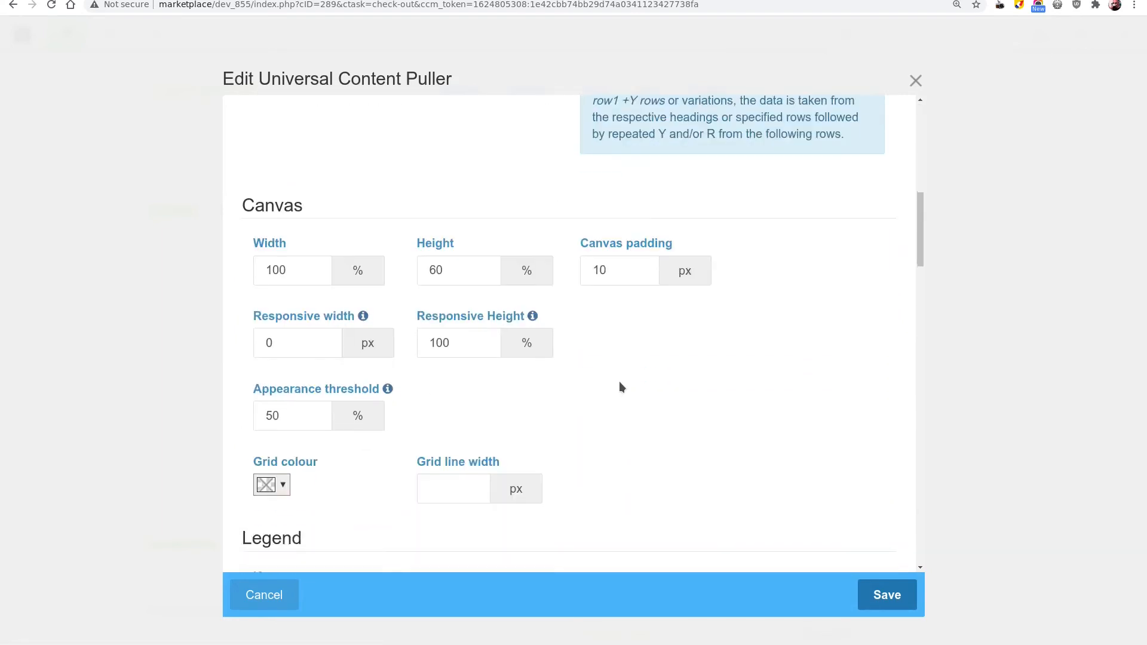
scroll(616, 385, "down", 1)
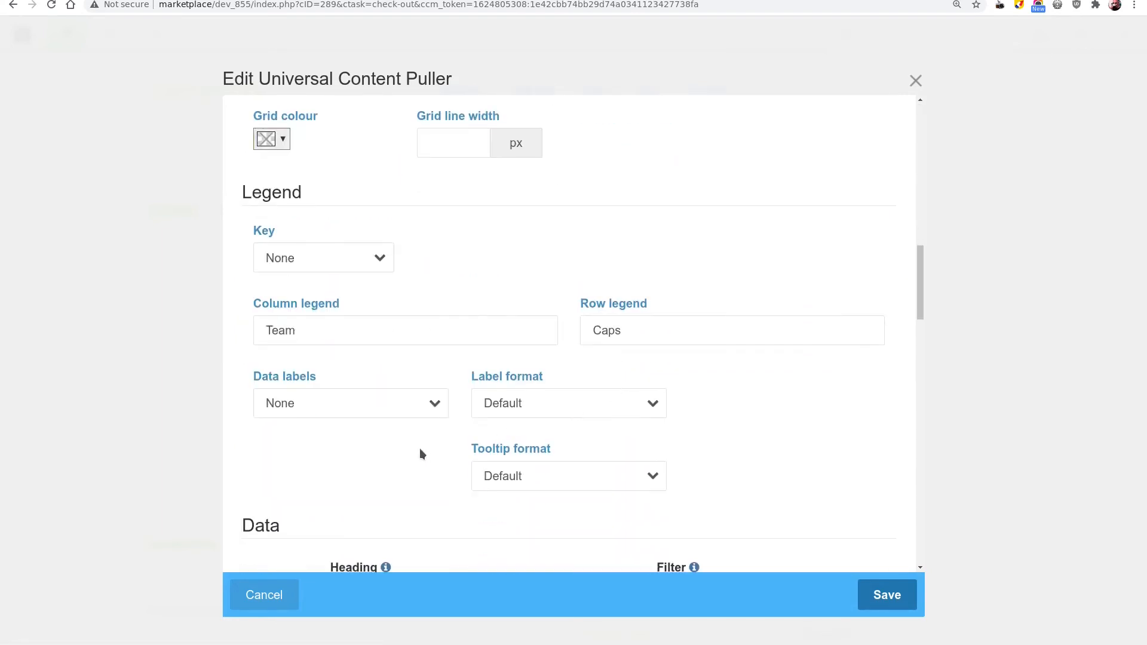
left_click(437, 413)
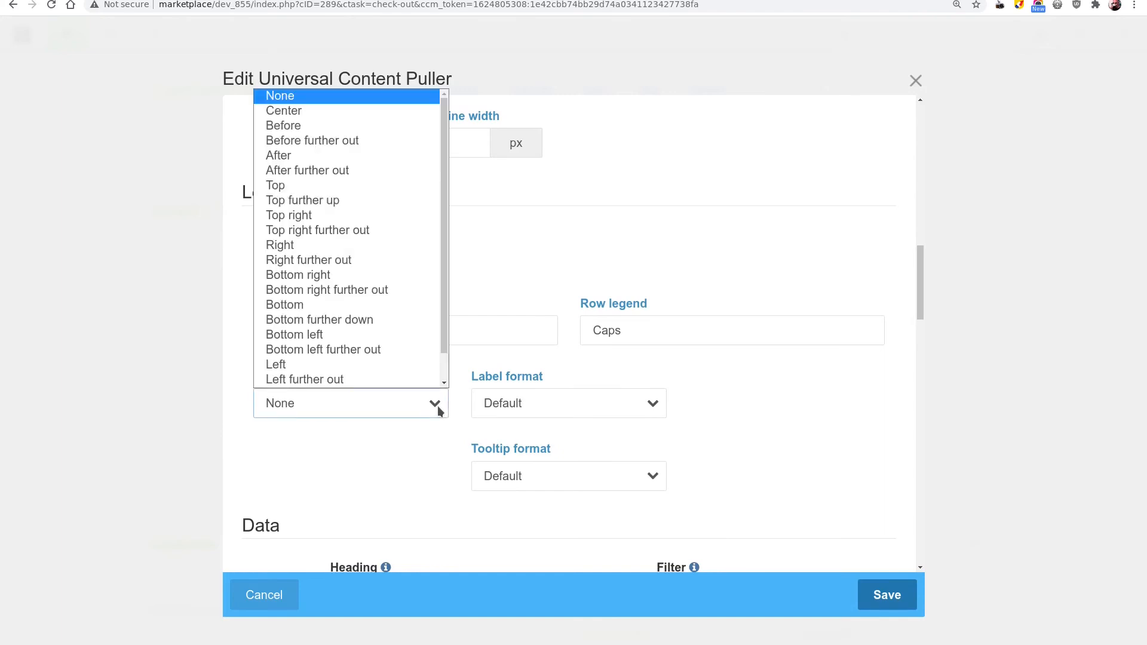
left_click(340, 115)
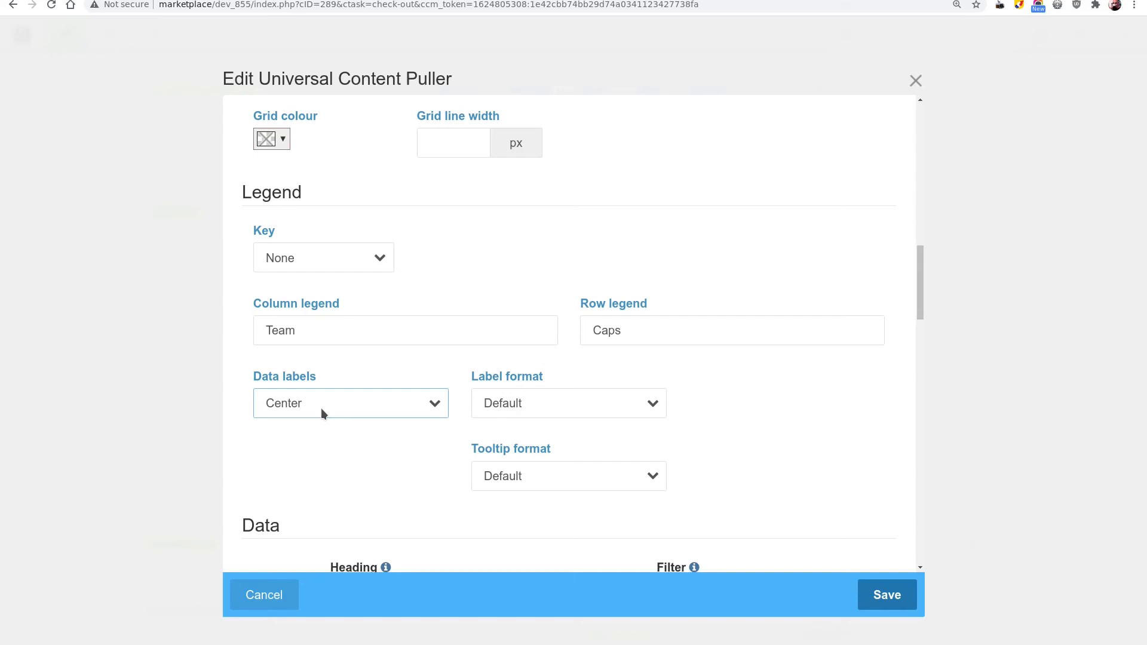
- Set the data label format to Values only and the label mask values to FT
left_click(640, 404)
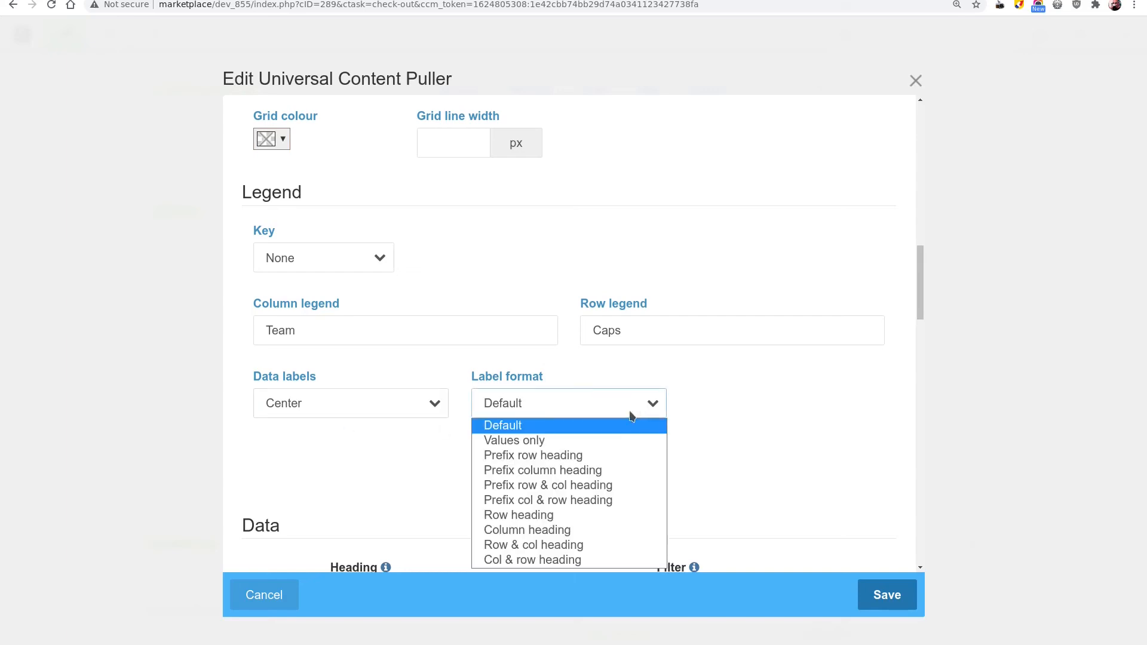
left_click(609, 443)
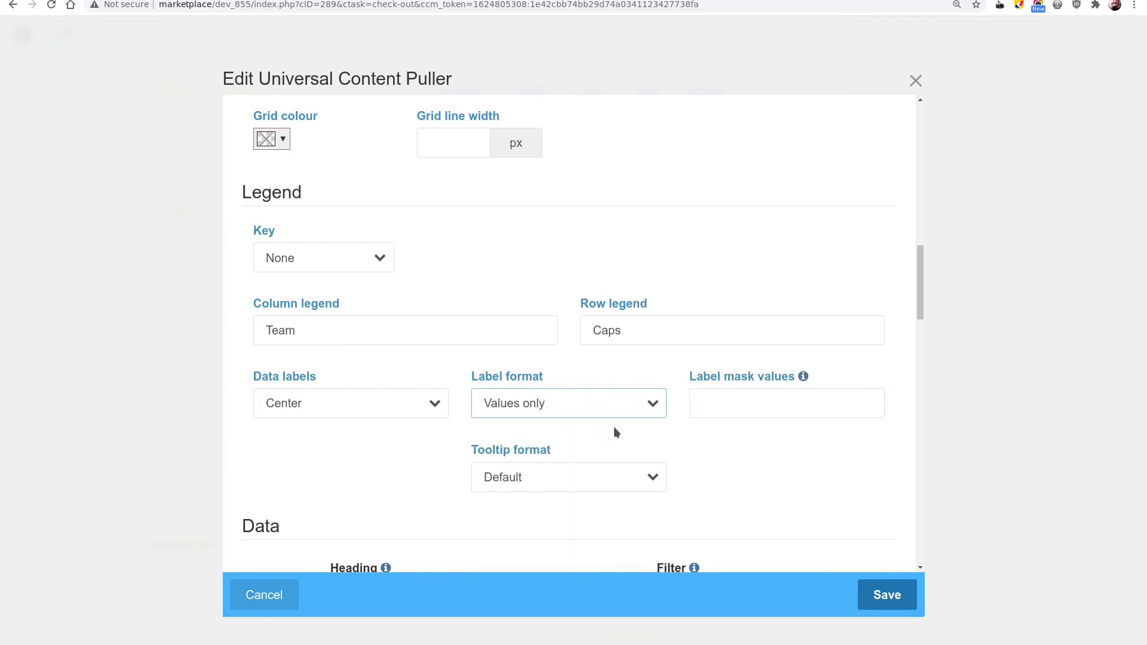
left_click(704, 403)
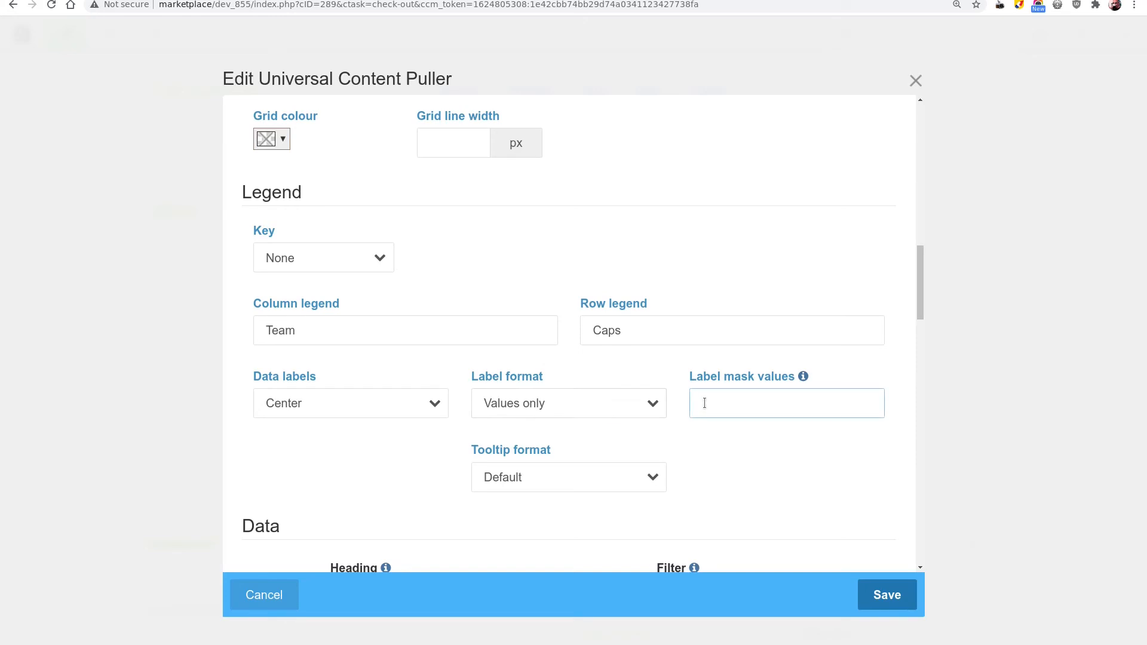
type("FT")
- Save the block settings, publish the page and check the data labels on the bars
left_click(887, 595)
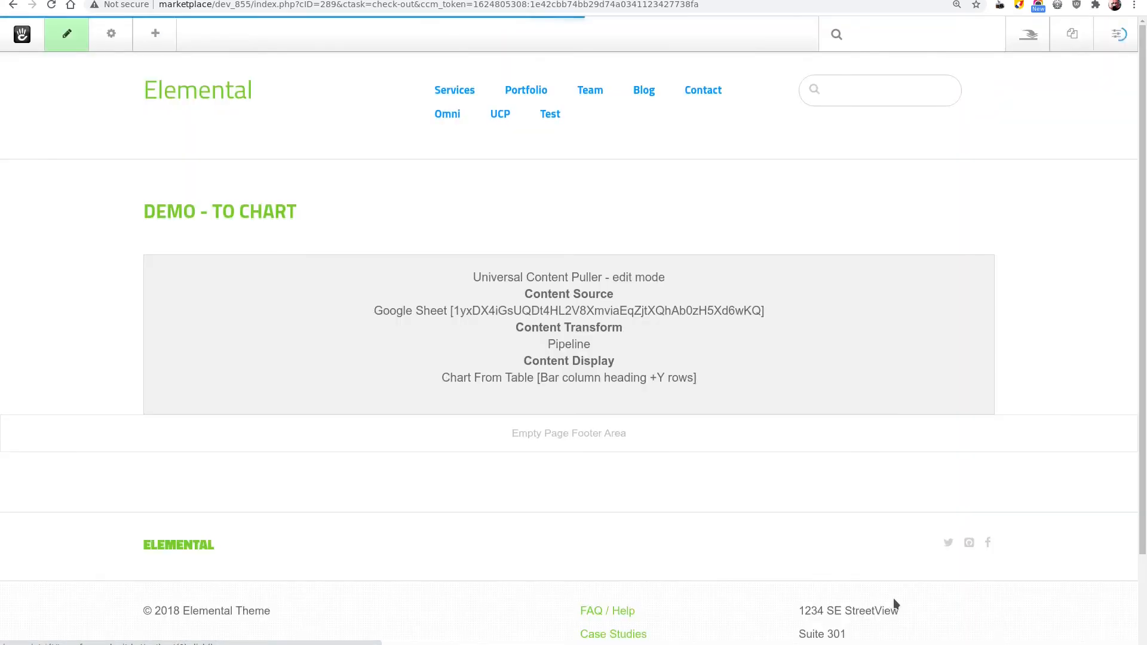
left_click(82, 45)
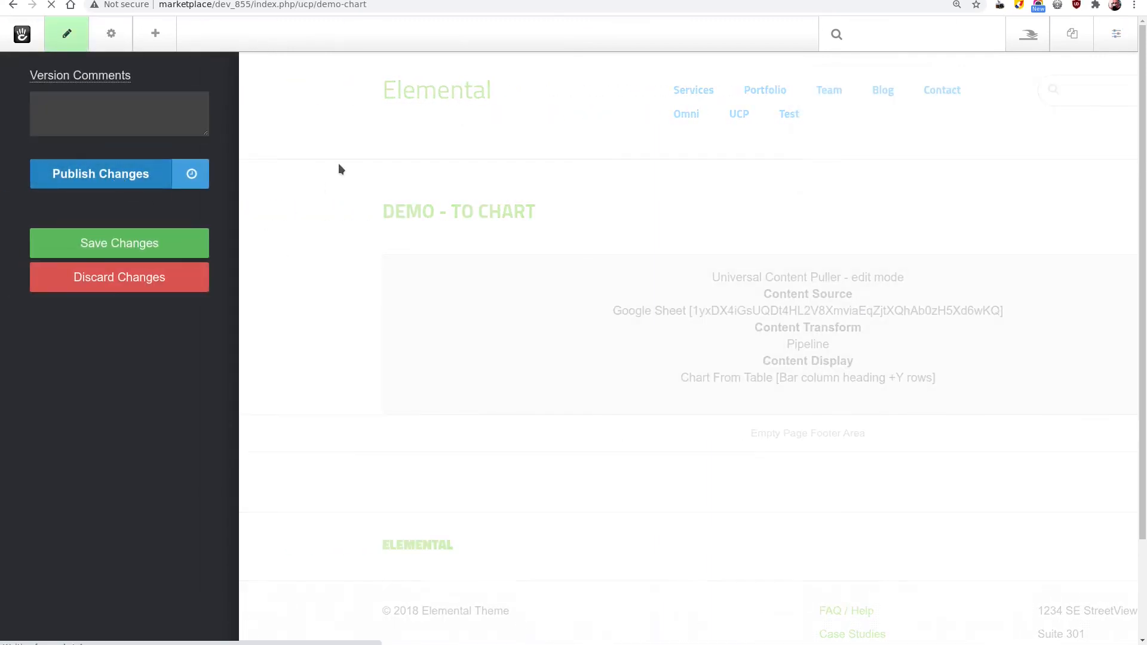
scroll(269, 225, "down", 3)
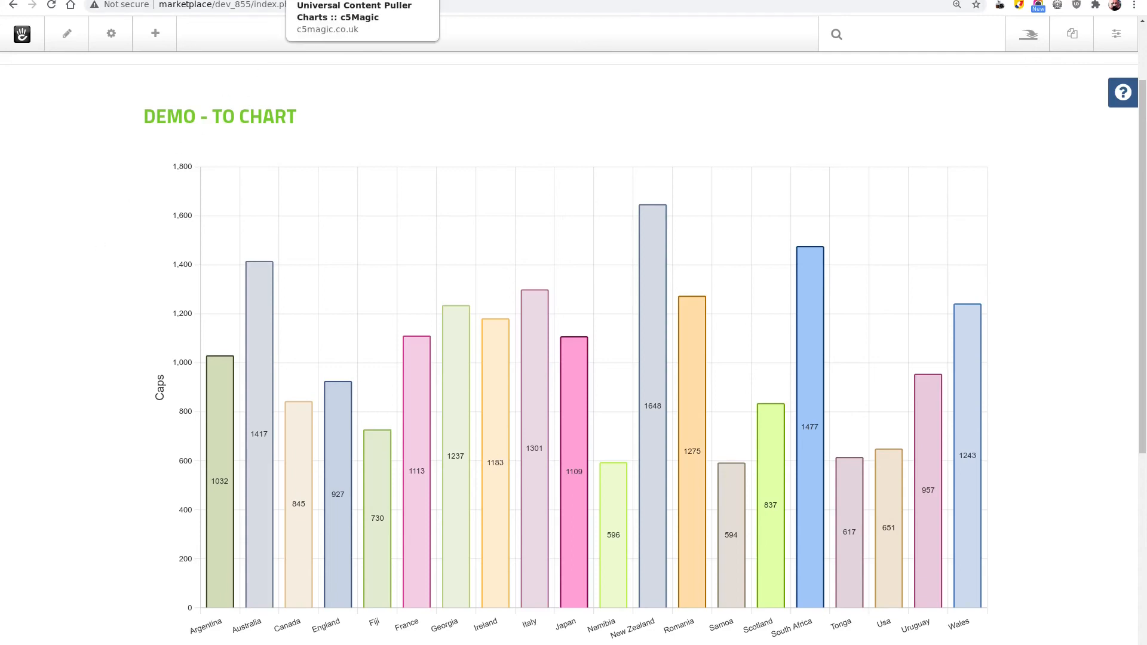
- Switch to the c5magic Universal Content Puller Charts page and examine the bar and stacked bar chart examples with their tooltips
left_click(341, 0)
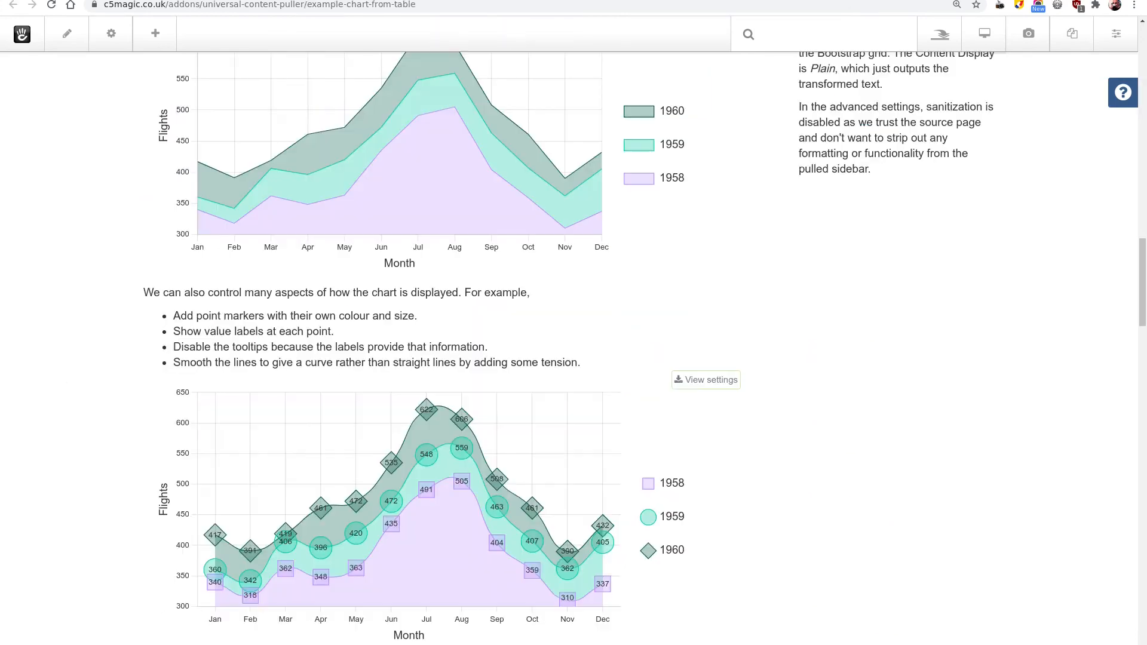
scroll(101, 316, "up", 20)
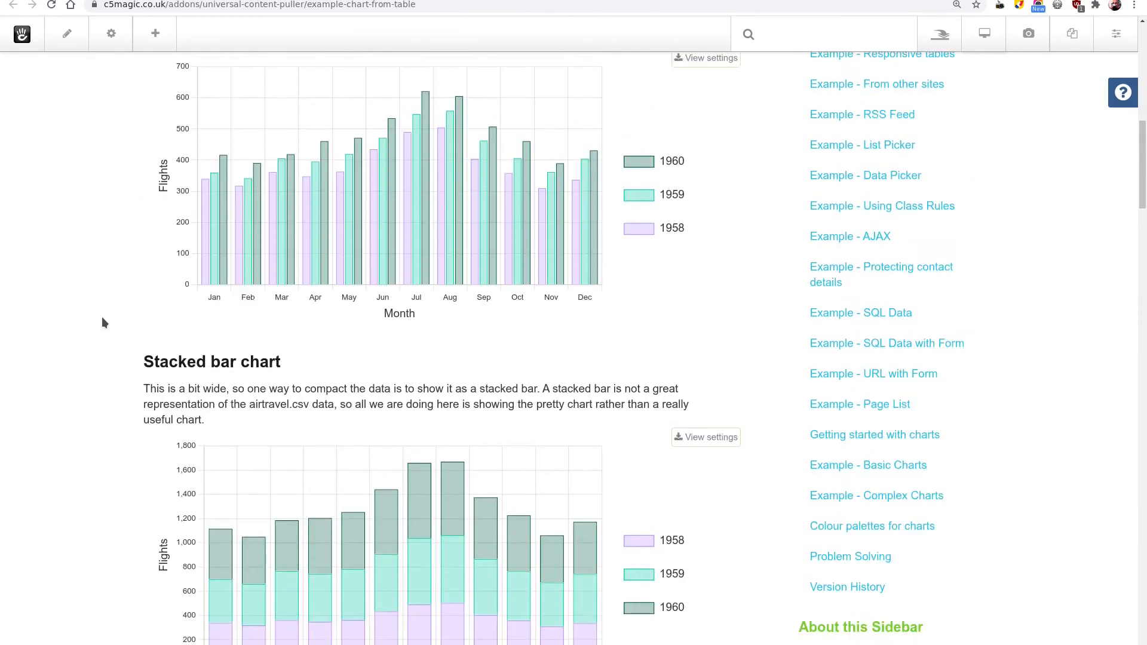
scroll(102, 319, "up", 3)
scroll(102, 318, "down", 4)
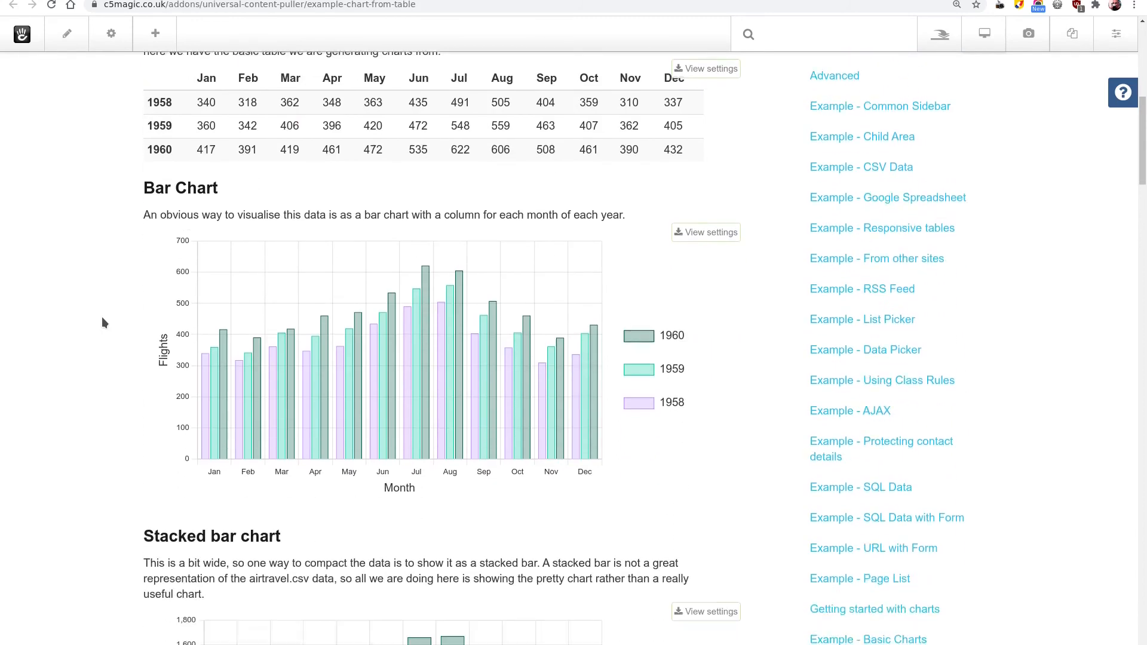
scroll(102, 320, "up", 1)
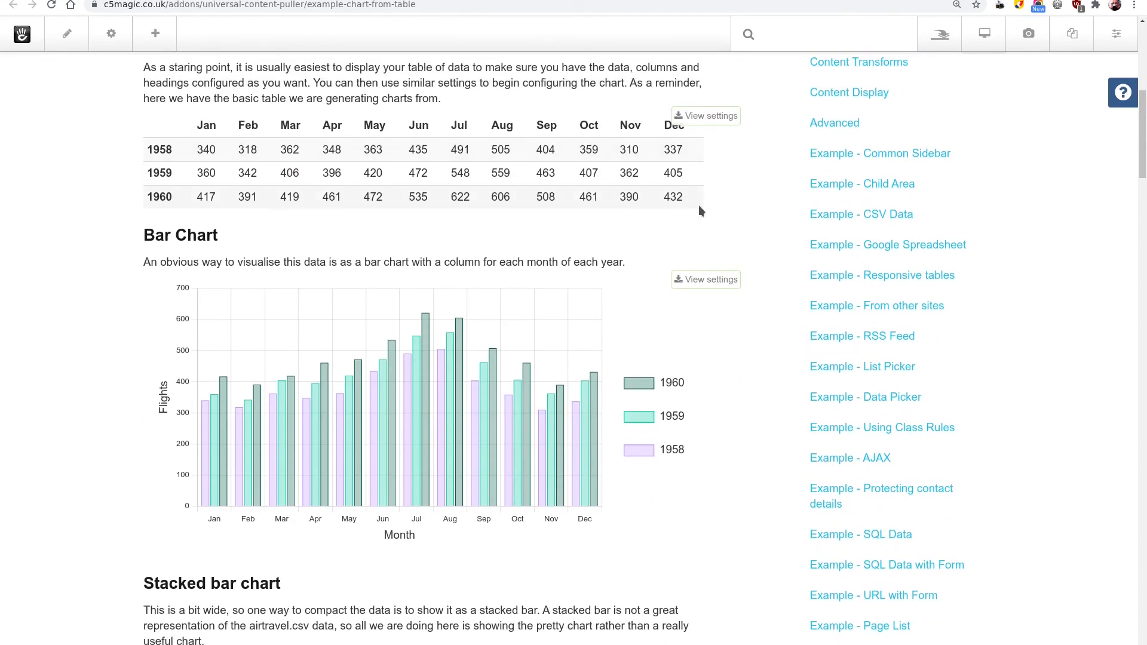
mouse_move(448, 347)
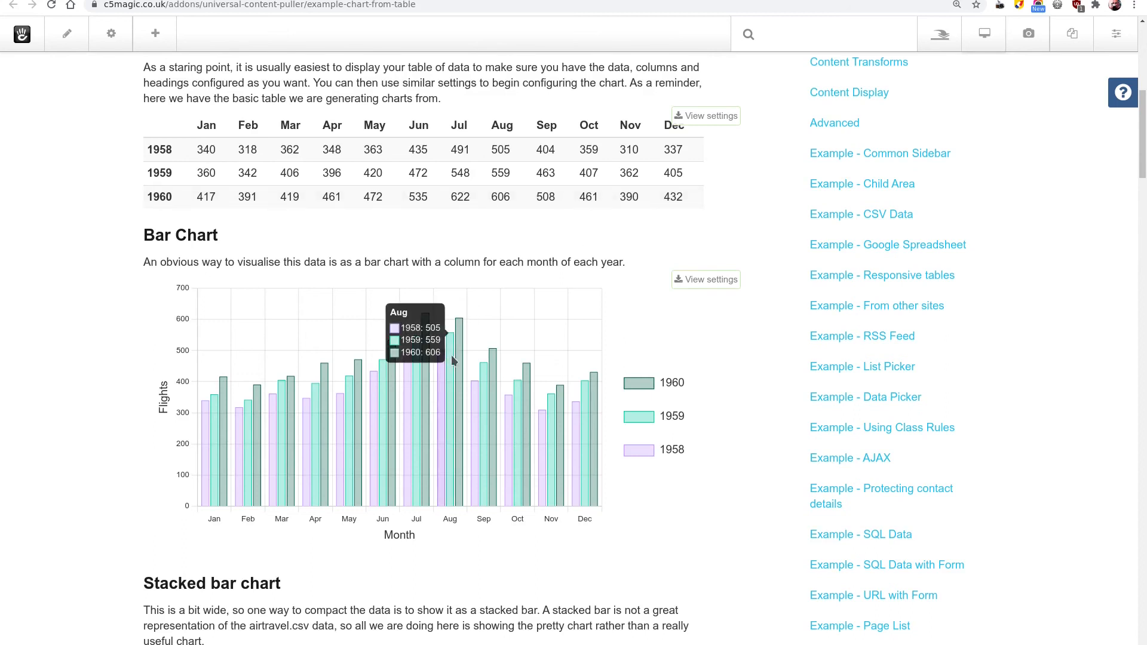
scroll(453, 361, "down", 1)
scroll(452, 360, "down", 5)
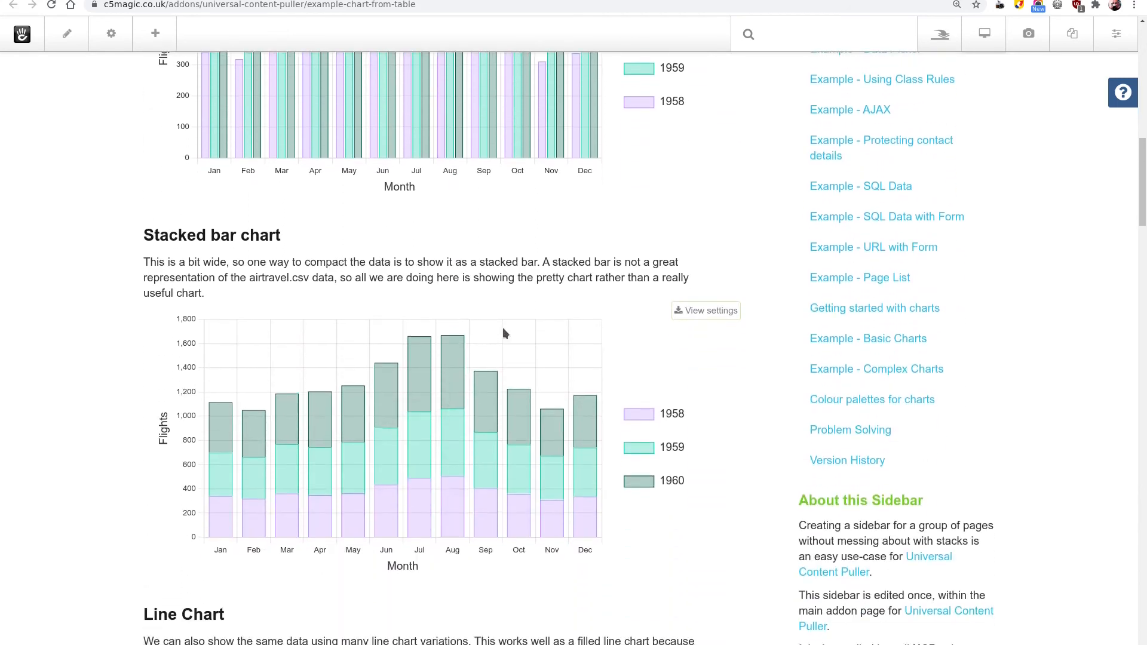
scroll(471, 339, "down", 2)
mouse_move(461, 273)
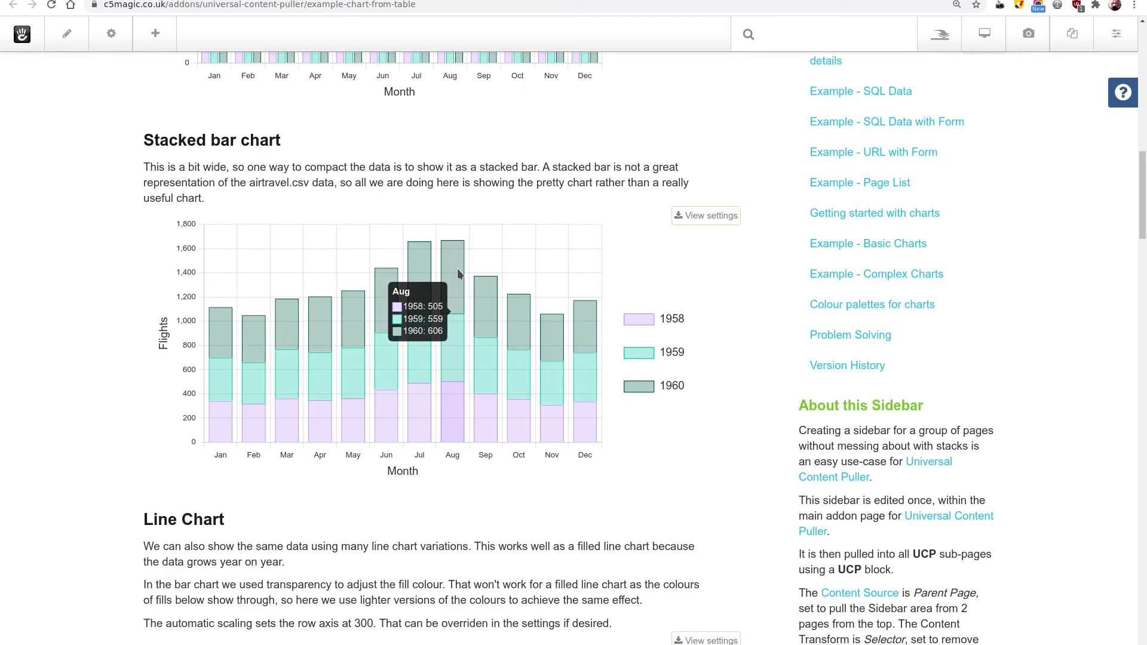
- Examine the filled line chart, the smoothed line chart with point markers, and the radar chart examples
scroll(458, 273, "down", 4)
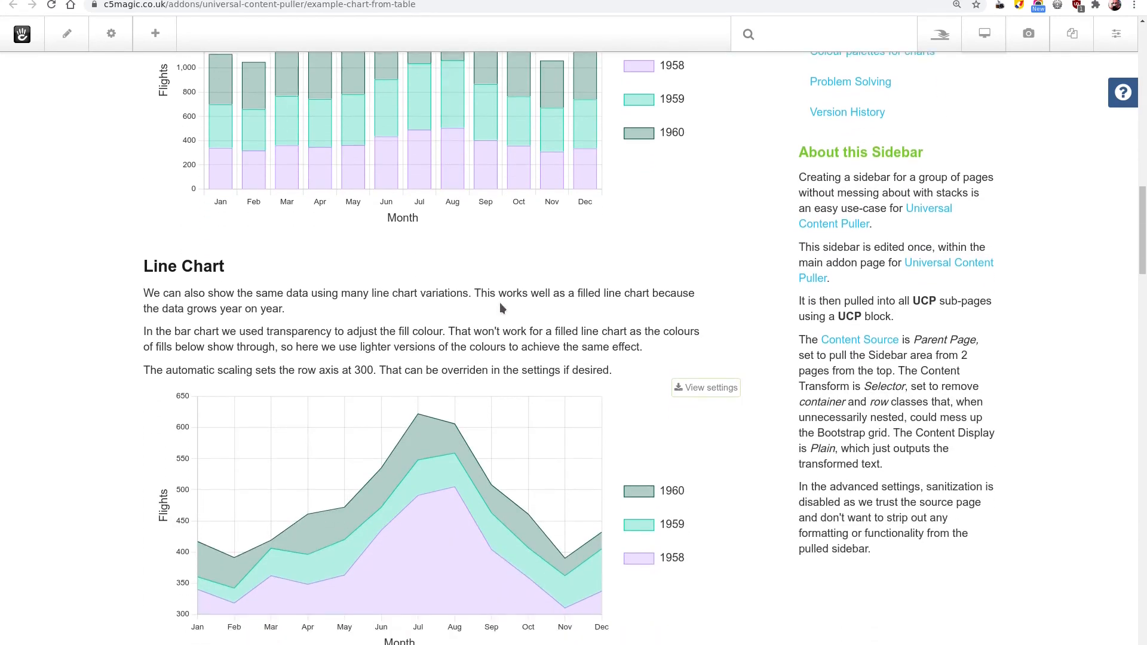
scroll(623, 323, "down", 4)
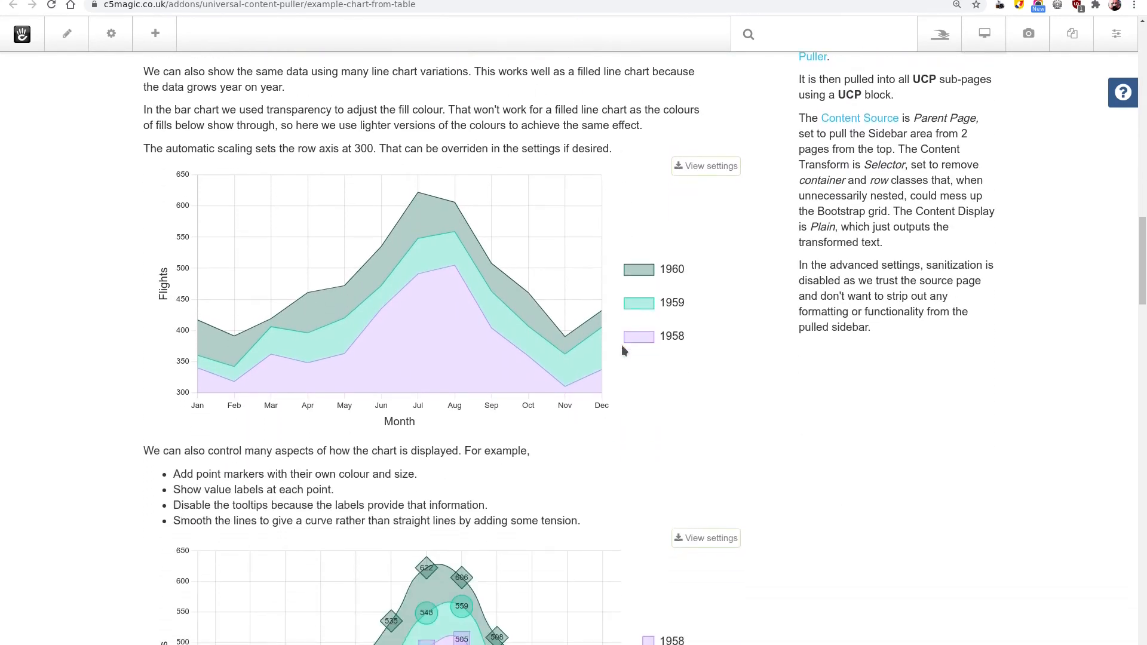
scroll(623, 349, "down", 3)
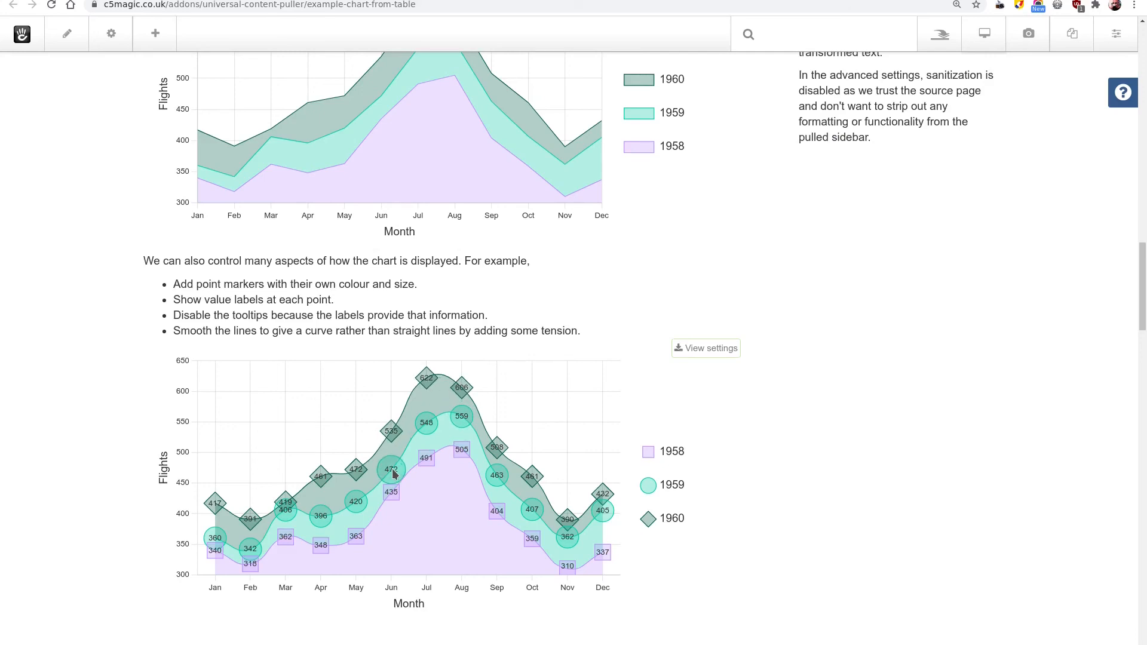
scroll(108, 410, "down", 7)
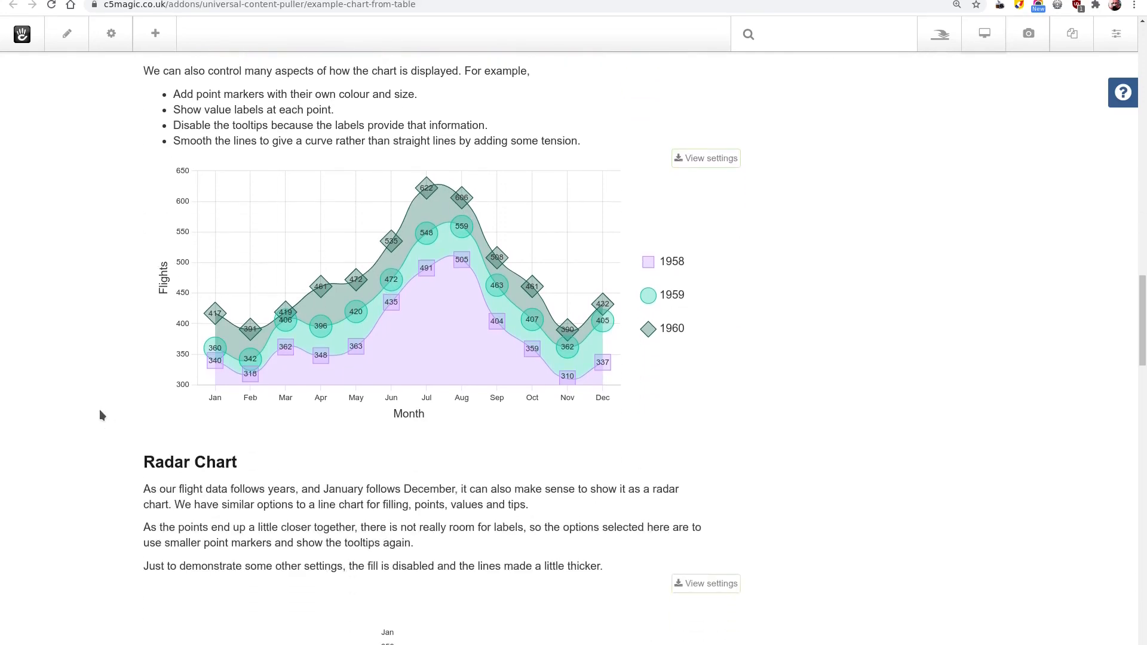
scroll(101, 415, "down", 4)
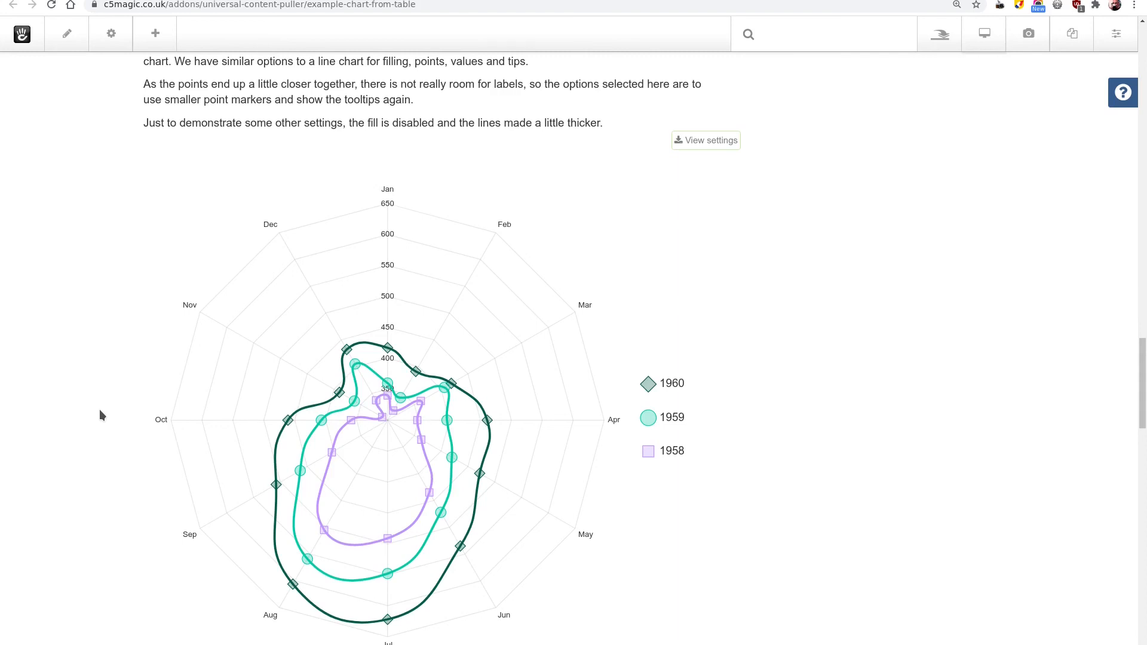
- Examine the two pie chart examples with their tooltips and the doughnut chart example
scroll(100, 411, "down", 5)
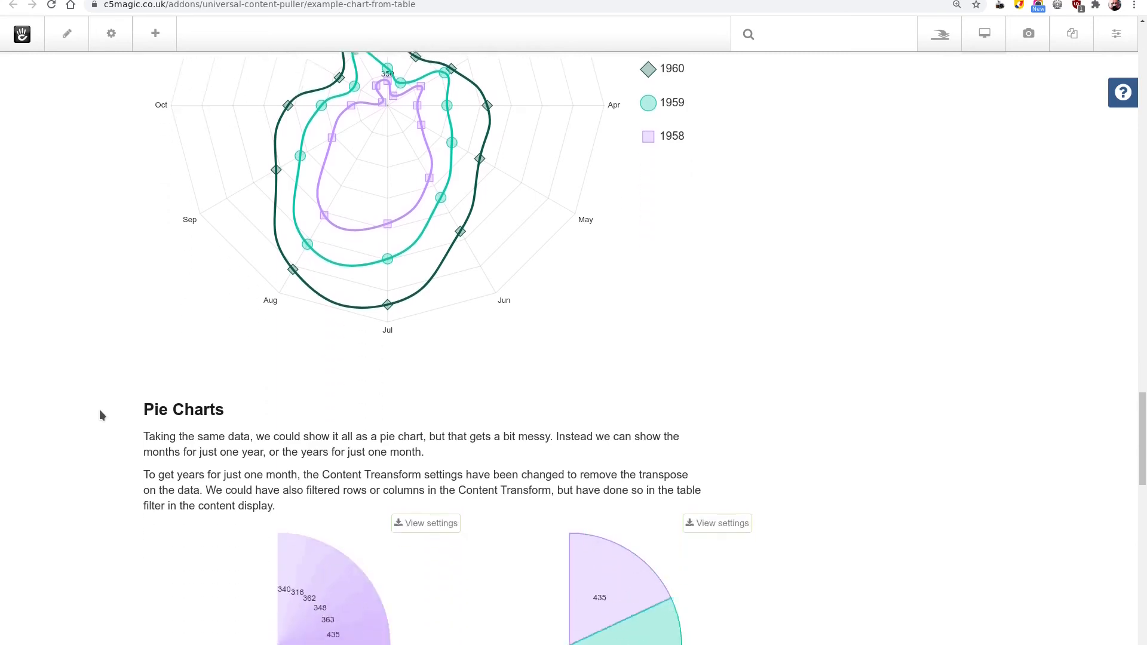
scroll(99, 410, "down", 5)
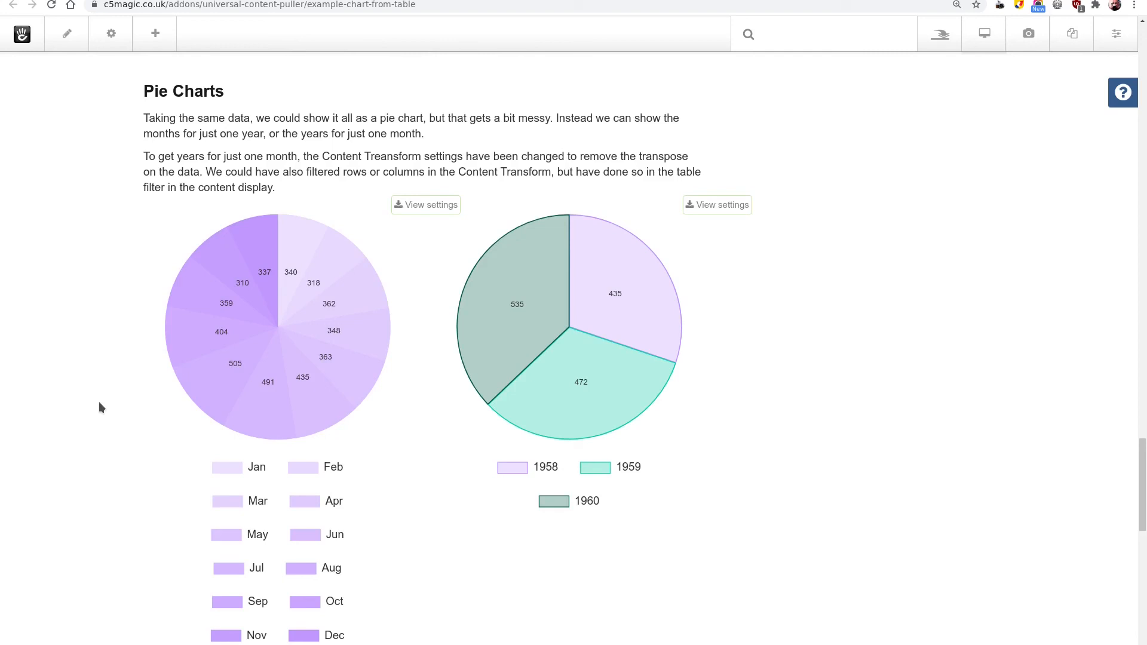
mouse_move(291, 250)
mouse_move(545, 248)
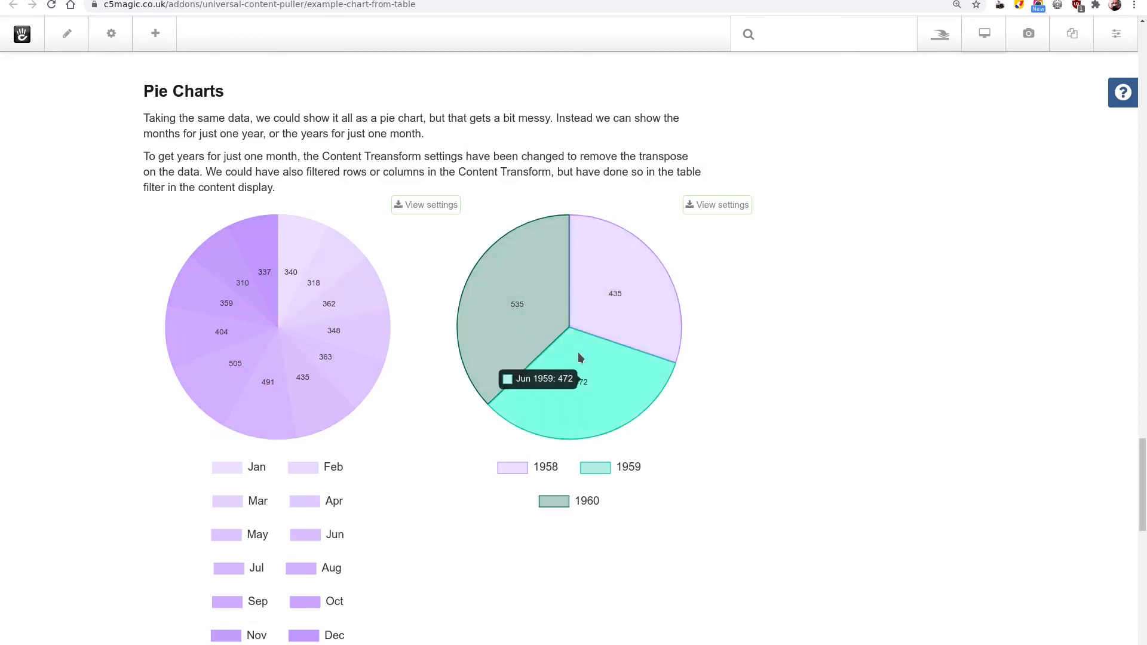
scroll(421, 416, "down", 1)
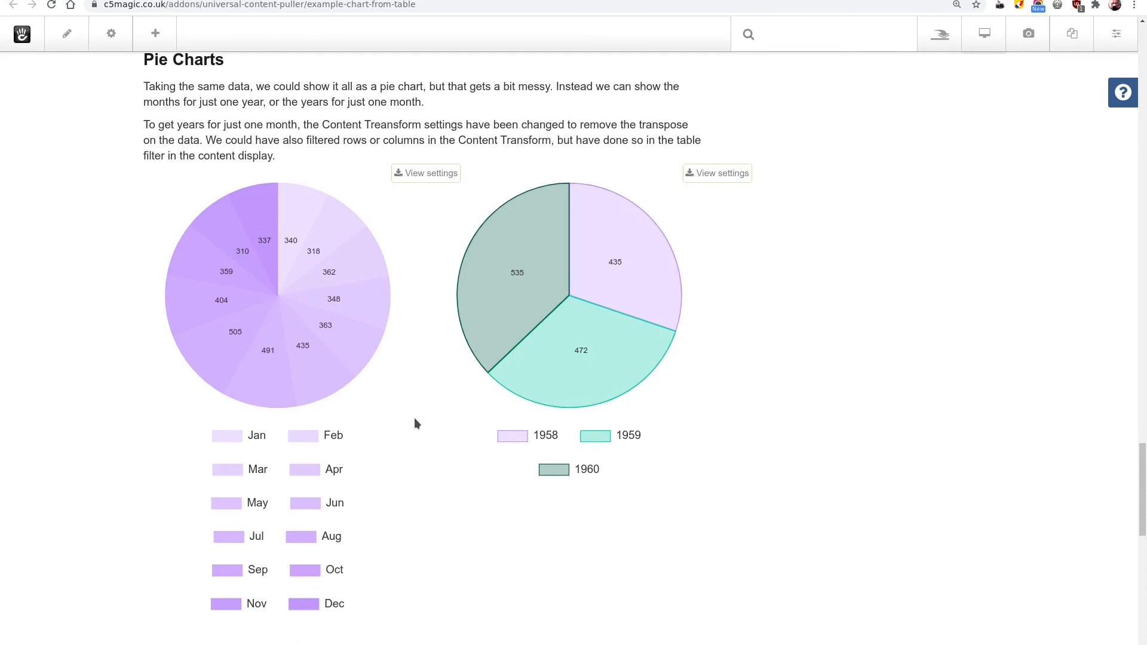
scroll(365, 457, "down", 5)
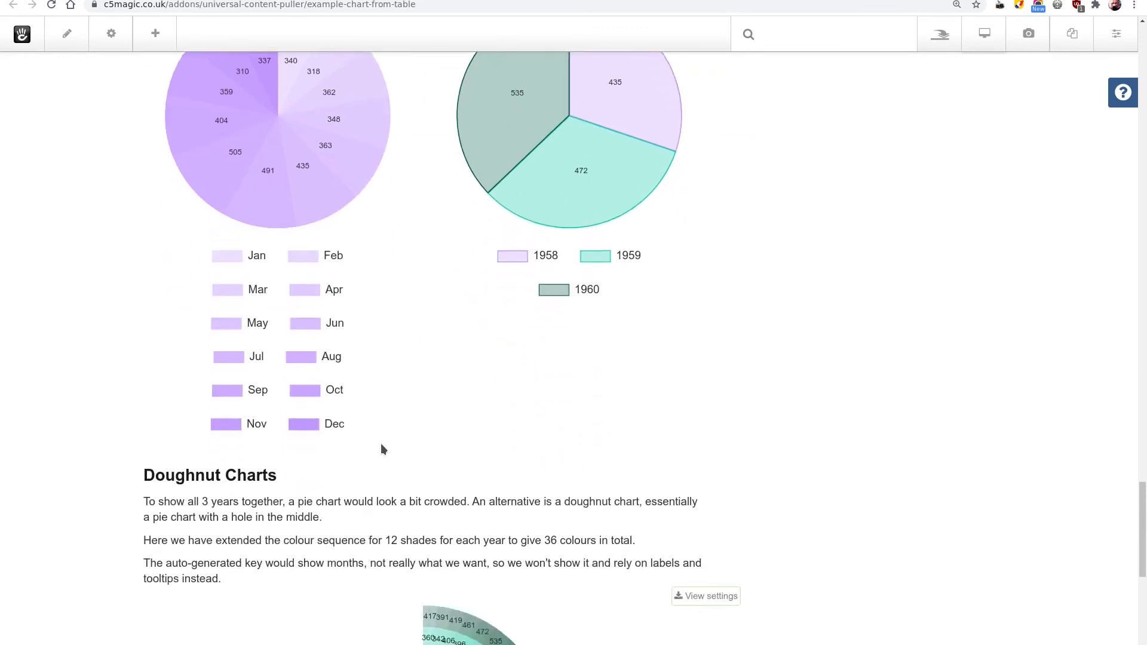
scroll(381, 443, "down", 2)
scroll(655, 376, "down", 3)
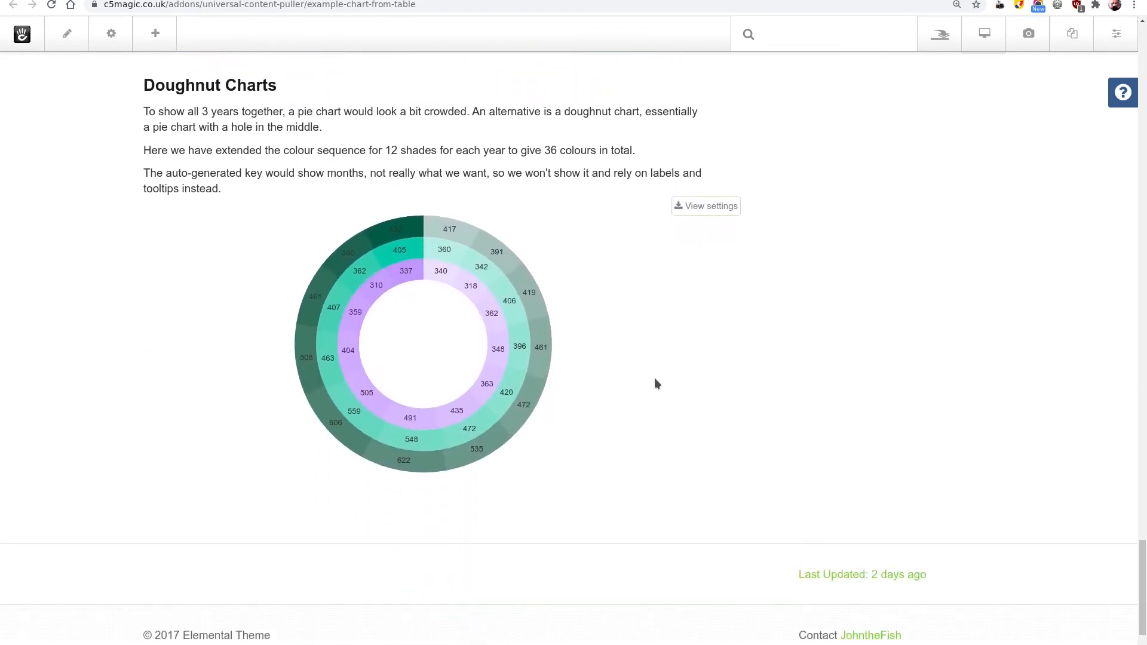